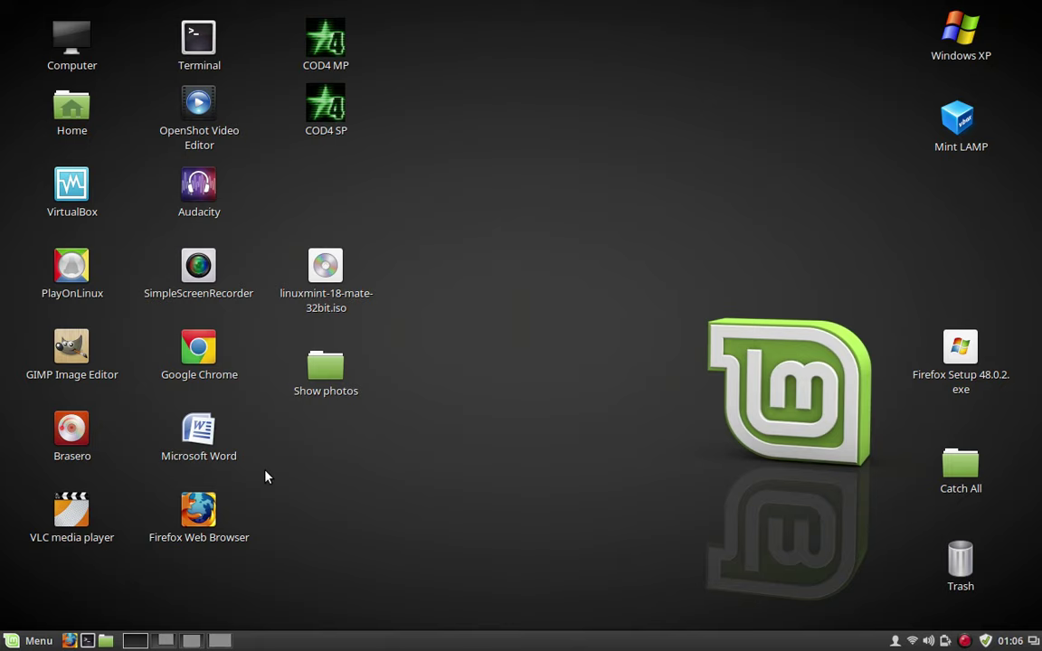
Switch to the workspace where the VirtualBox Manager is open and look over the existing virtual machines
{"action": "left_click", "coordinate": [166, 641]}
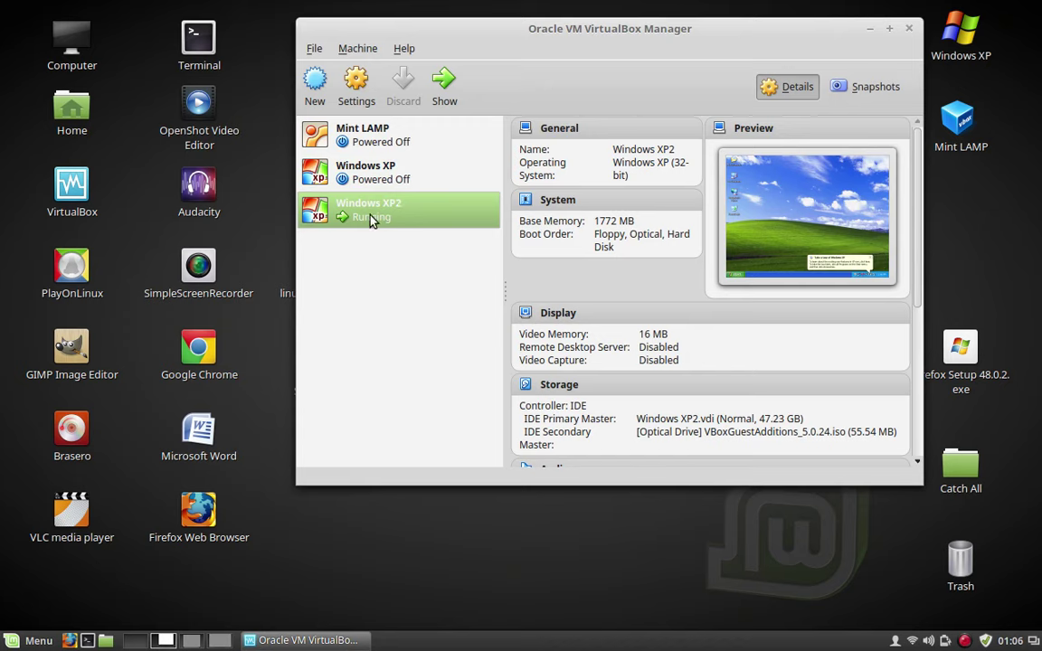
{"action": "mouse_move", "coordinate": [370, 222]}
{"action": "scroll", "coordinate": [648, 274], "scroll_direction": "down", "scroll_amount": 4}
{"action": "scroll", "coordinate": [648, 274], "scroll_direction": "up", "scroll_amount": 4}
{"action": "scroll", "coordinate": [648, 274], "scroll_direction": "down", "scroll_amount": 4}
{"action": "scroll", "coordinate": [610, 263], "scroll_direction": "up", "scroll_amount": 4}
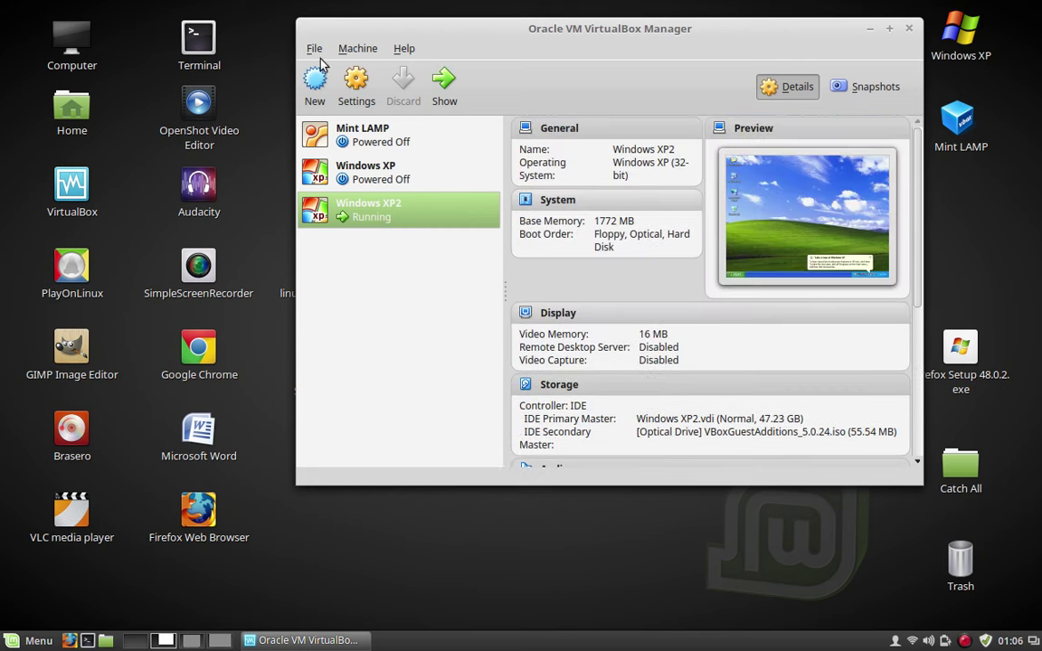
Start a new Windows XP (32-bit) virtual machine named Windows XP3 and give it about 1605 MB of memory
{"action": "left_click", "coordinate": [316, 87]}
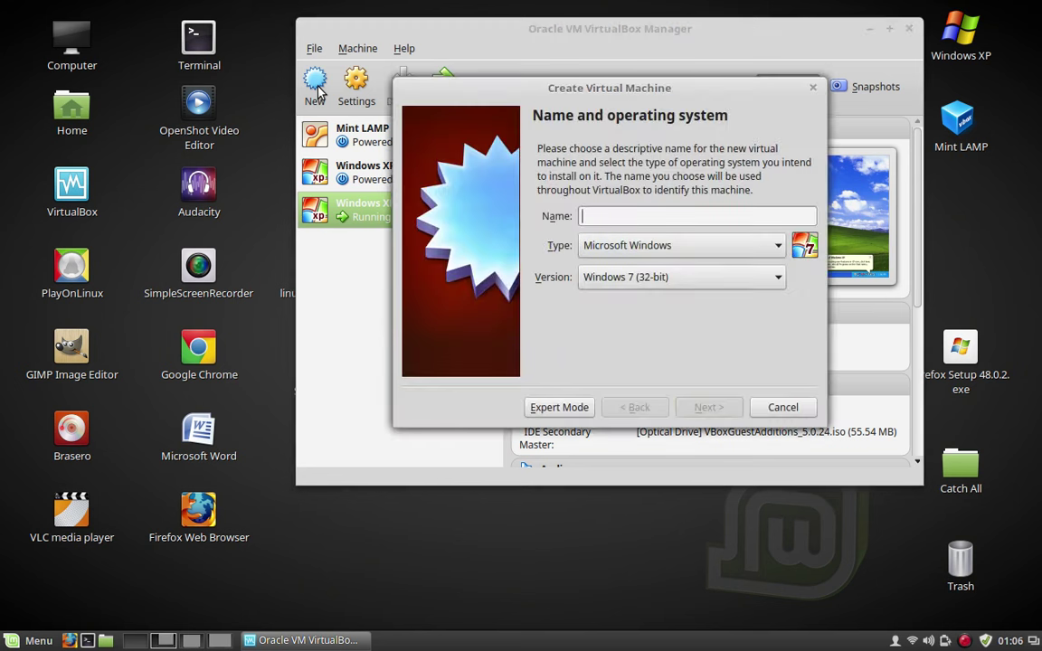
{"action": "type", "text": "W"}
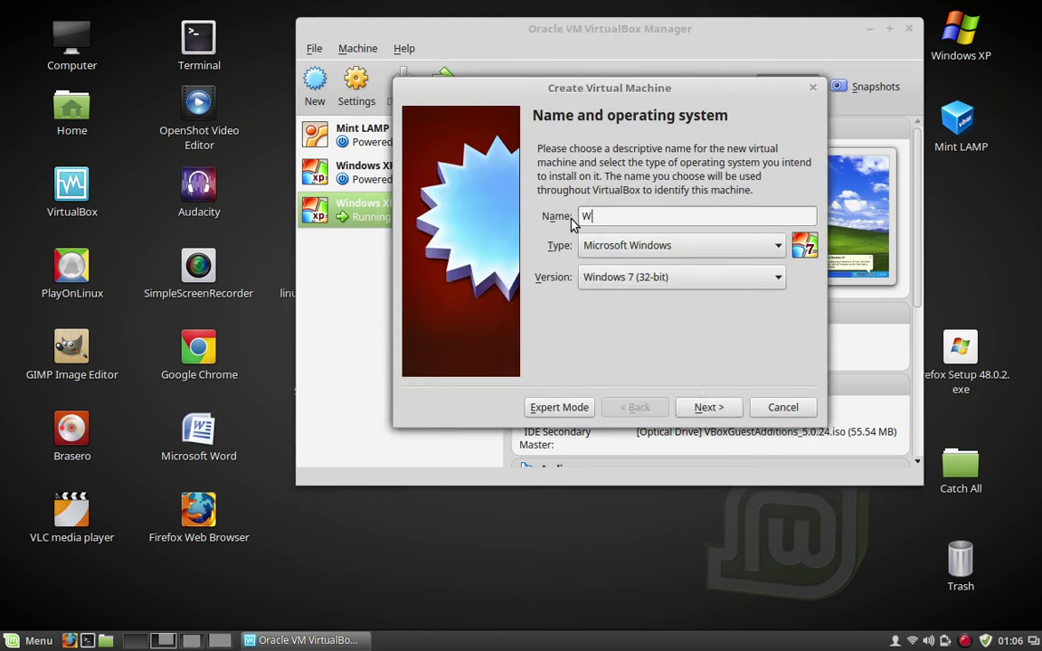
{"action": "type", "text": "indows XP3"}
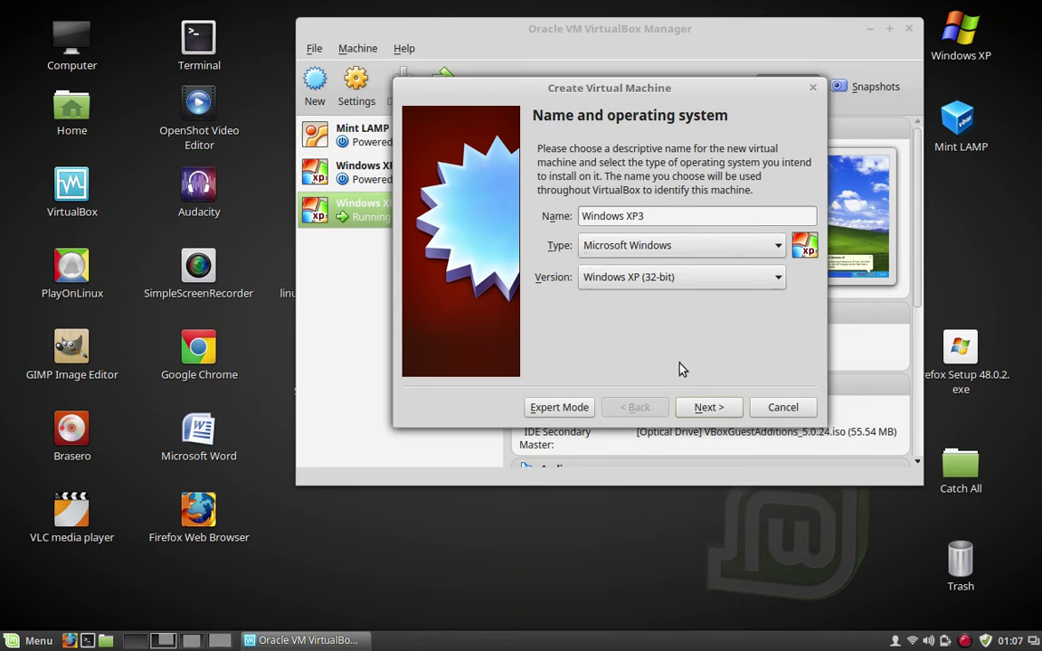
{"action": "left_click", "coordinate": [701, 407]}
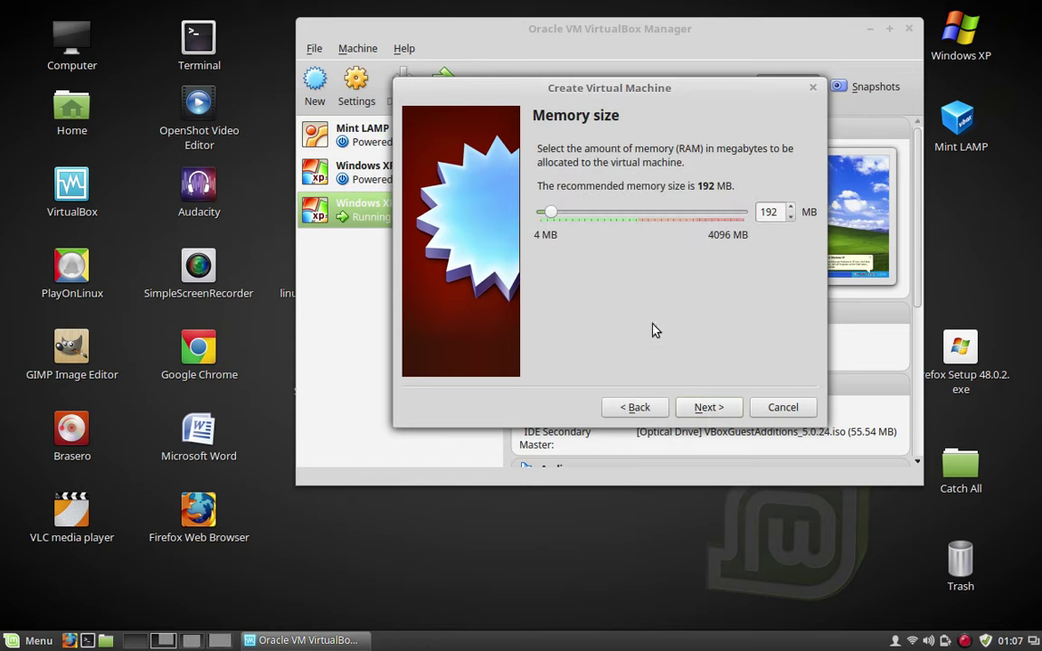
{"action": "left_click_drag", "start_coordinate": [551, 216], "coordinate": [620, 219]}
{"action": "left_click", "coordinate": [710, 406]}
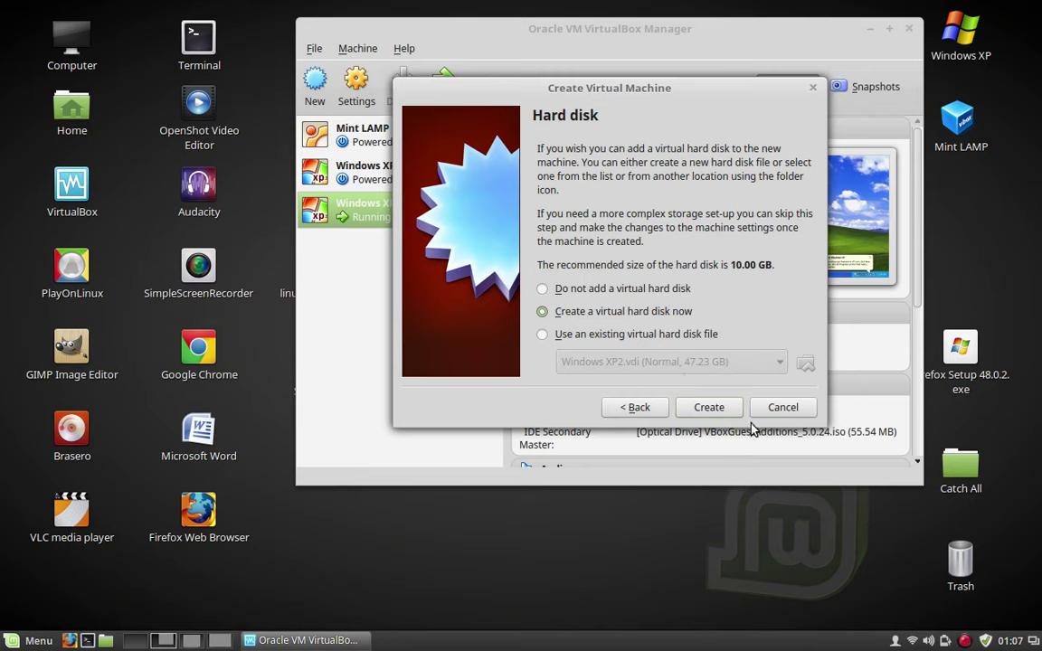
Create a dynamically allocated VDI hard disk of about 35.58 GB for Windows XP3
{"action": "left_click", "coordinate": [710, 407]}
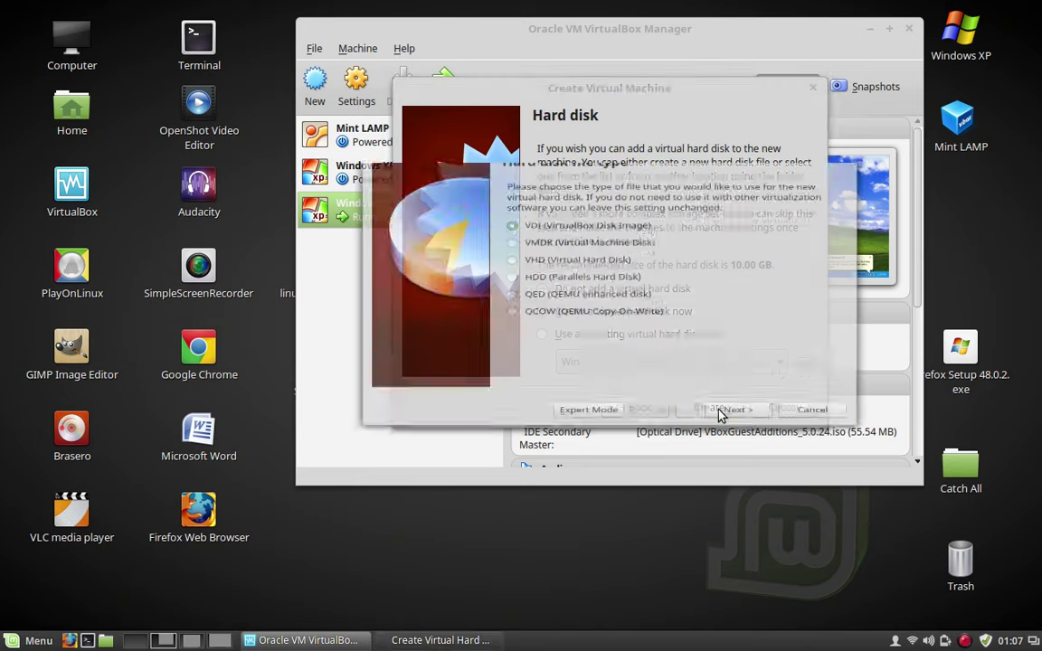
{"action": "left_click", "coordinate": [742, 453]}
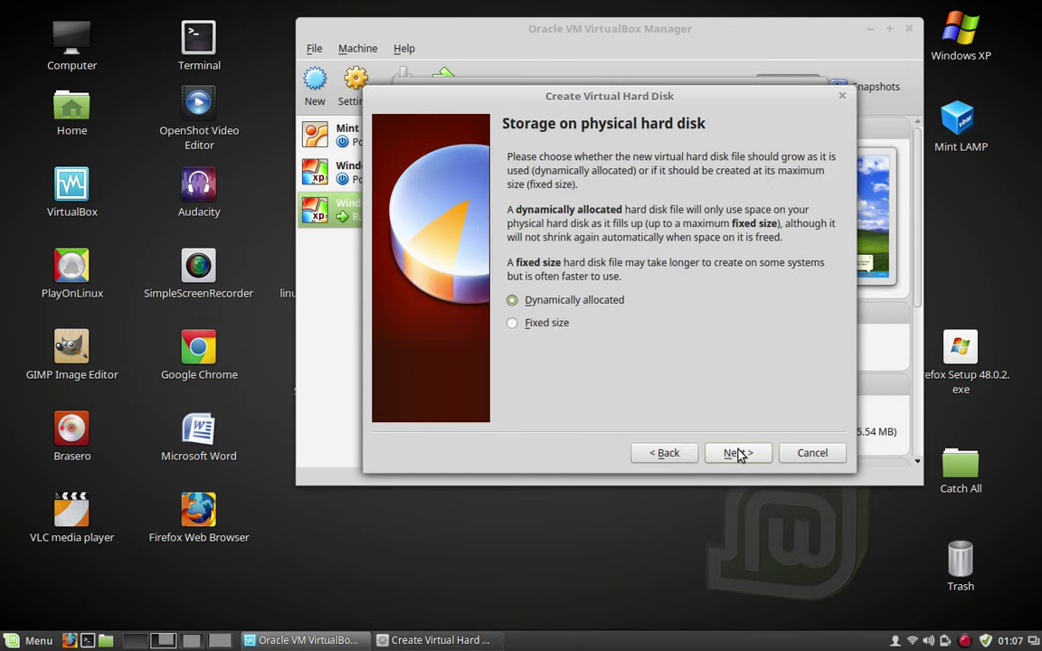
{"action": "left_click", "coordinate": [741, 453]}
{"action": "left_click_drag", "start_coordinate": [662, 283], "coordinate": [688, 289]}
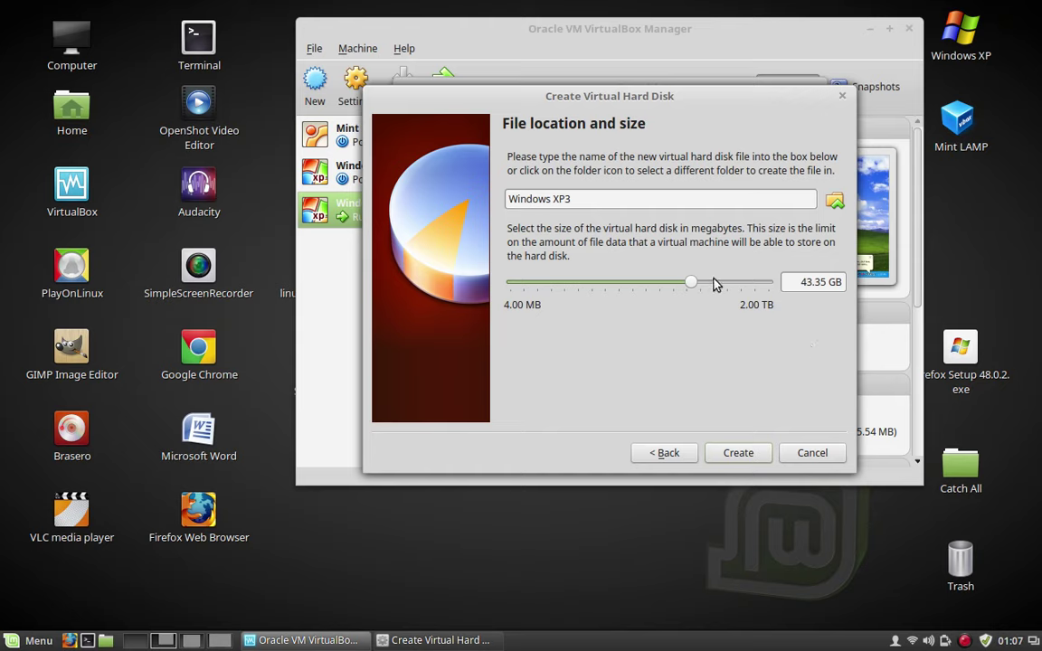
{"action": "left_click_drag", "start_coordinate": [691, 286], "coordinate": [640, 285]}
{"action": "left_click_drag", "start_coordinate": [653, 284], "coordinate": [686, 286]}
{"action": "left_click", "coordinate": [747, 451]}
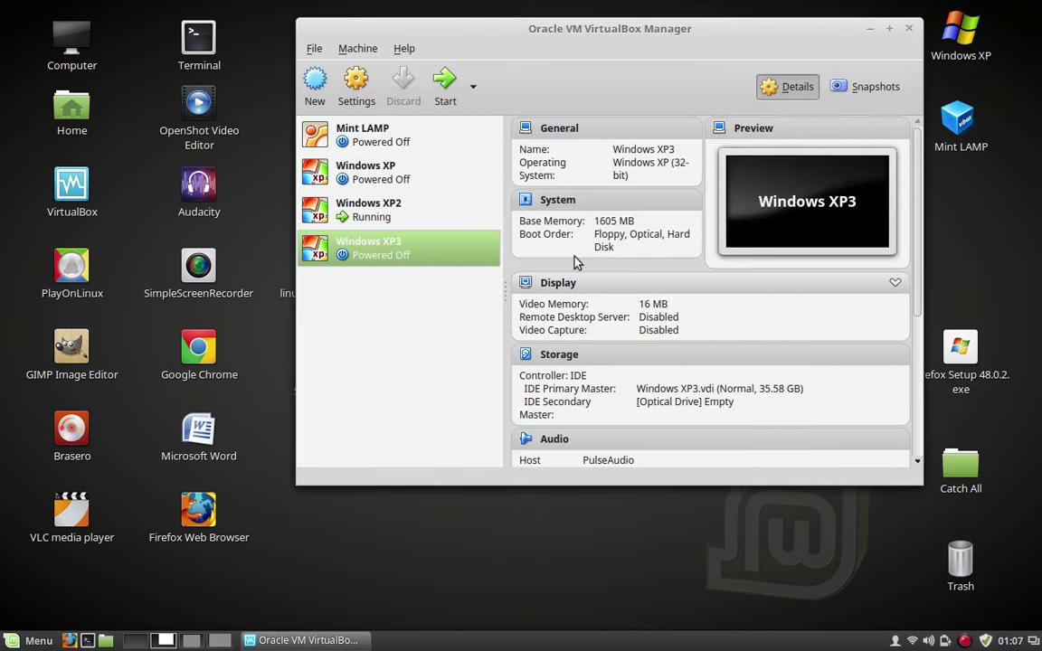
In the storage settings of Windows XP3, assign the host drive HL-DT-ST DVDRAM GSA-T50N to the empty optical drive
{"action": "left_click", "coordinate": [604, 200]}
{"action": "scroll", "coordinate": [604, 200], "scroll_direction": "down", "scroll_amount": 5}
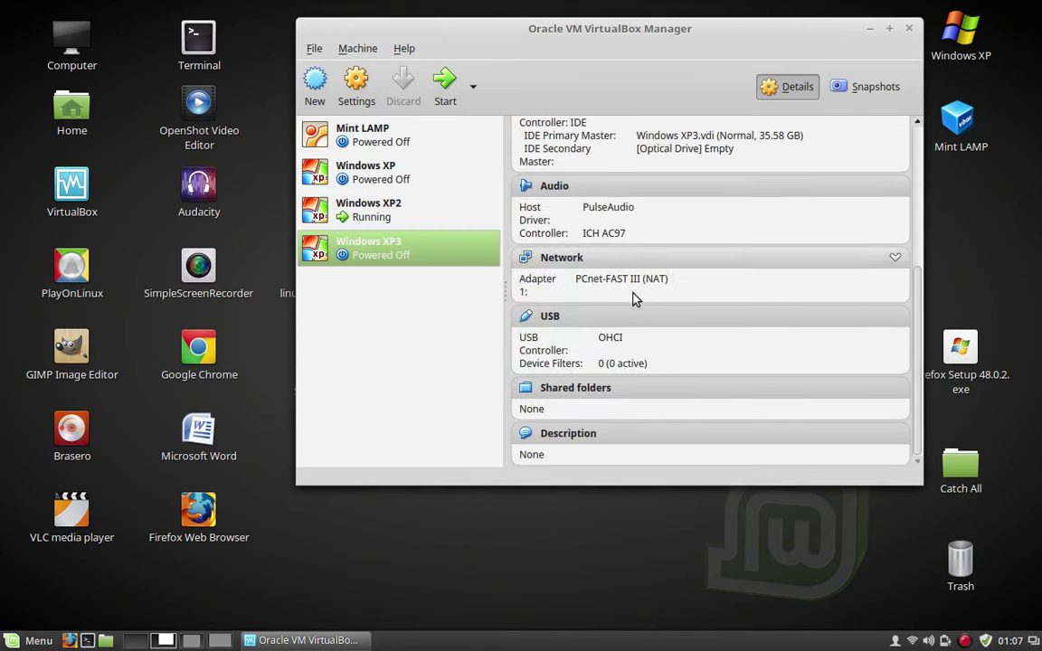
{"action": "scroll", "coordinate": [562, 262], "scroll_direction": "up", "scroll_amount": 3}
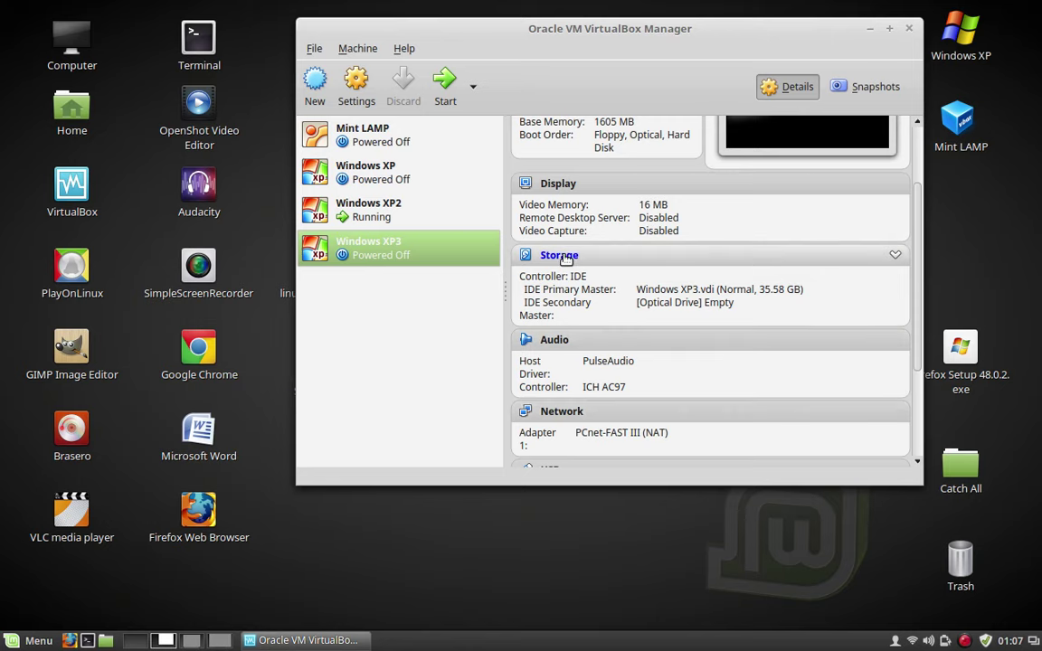
{"action": "left_click", "coordinate": [564, 259]}
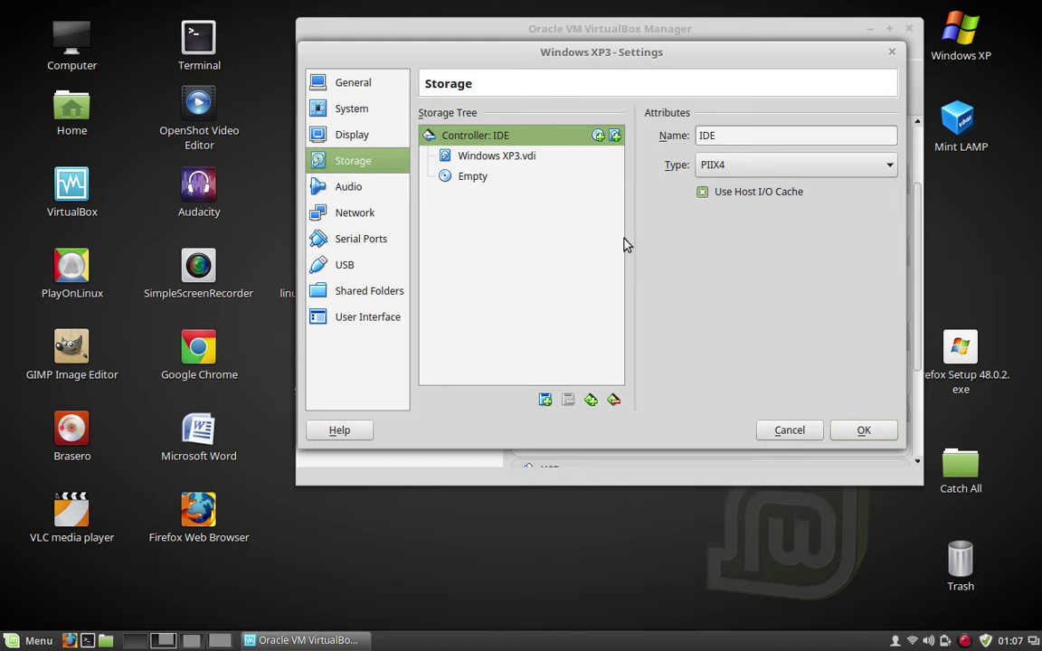
{"action": "left_click", "coordinate": [481, 180]}
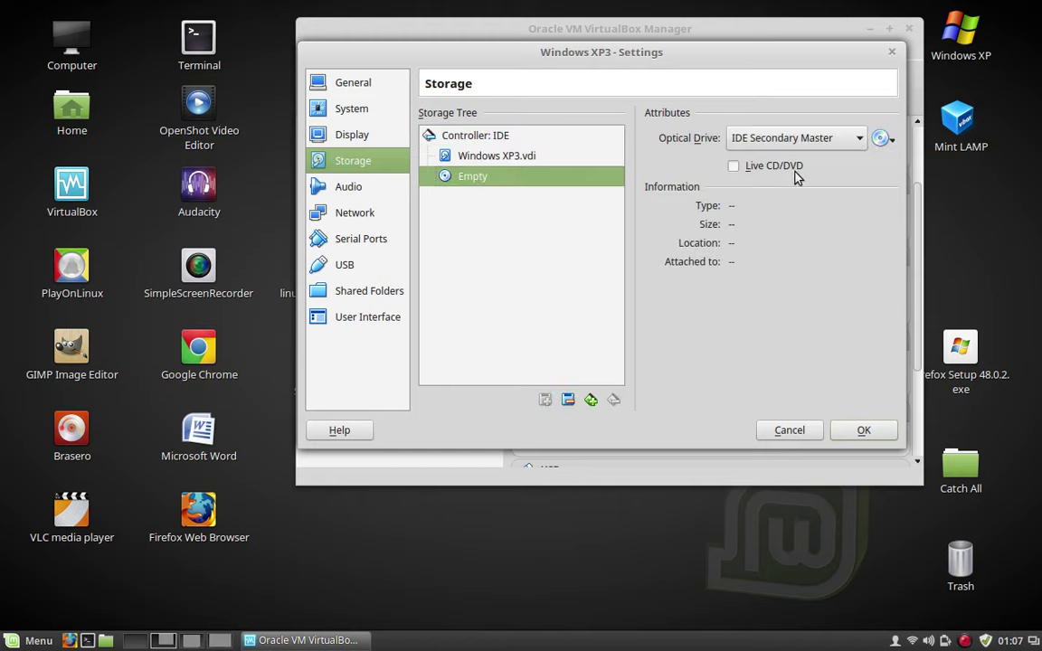
{"action": "left_click", "coordinate": [879, 139]}
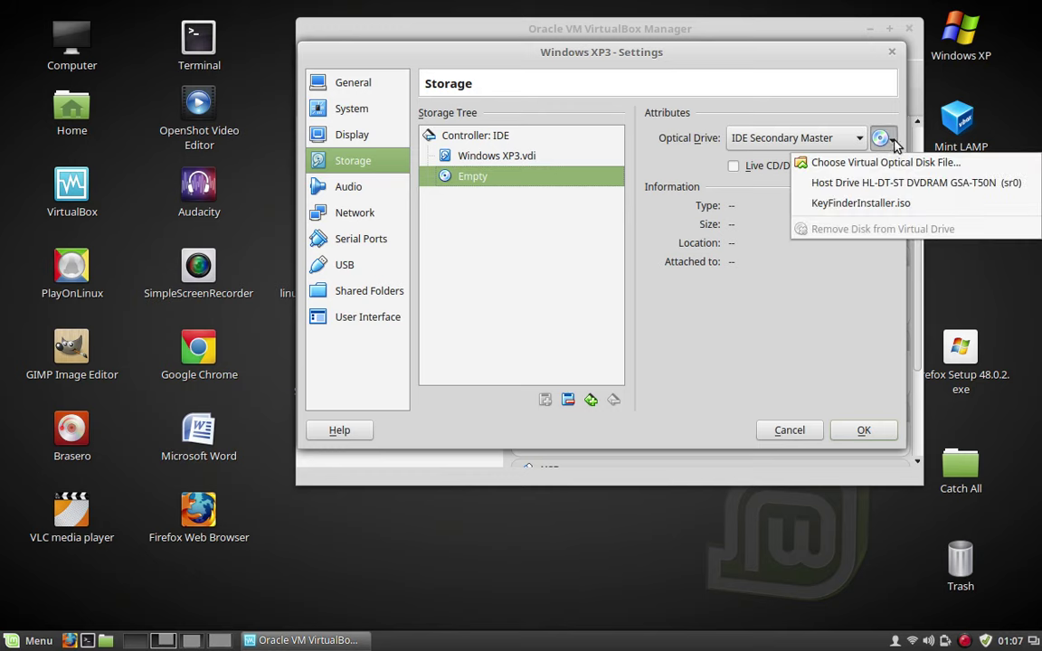
{"action": "left_click", "coordinate": [866, 183]}
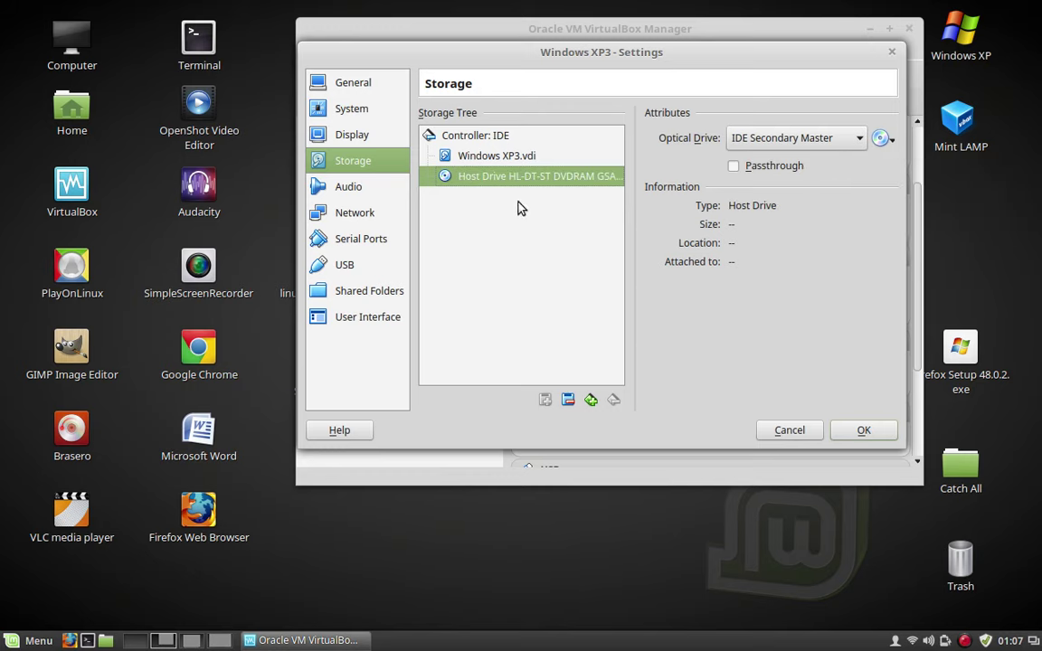
{"action": "left_click", "coordinate": [880, 139]}
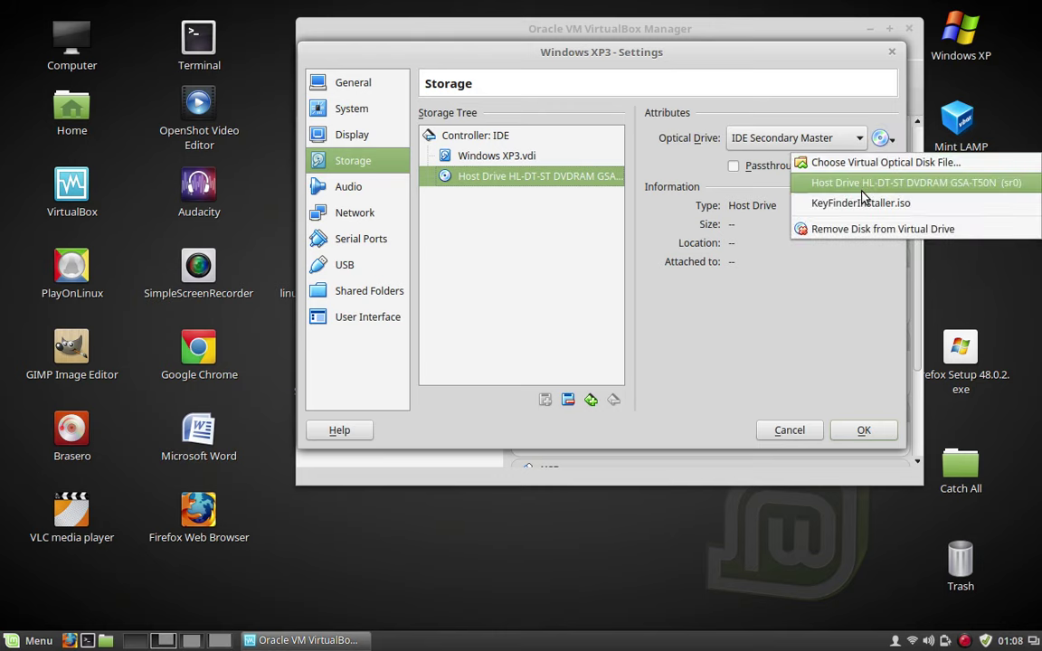
{"action": "left_click", "coordinate": [457, 208]}
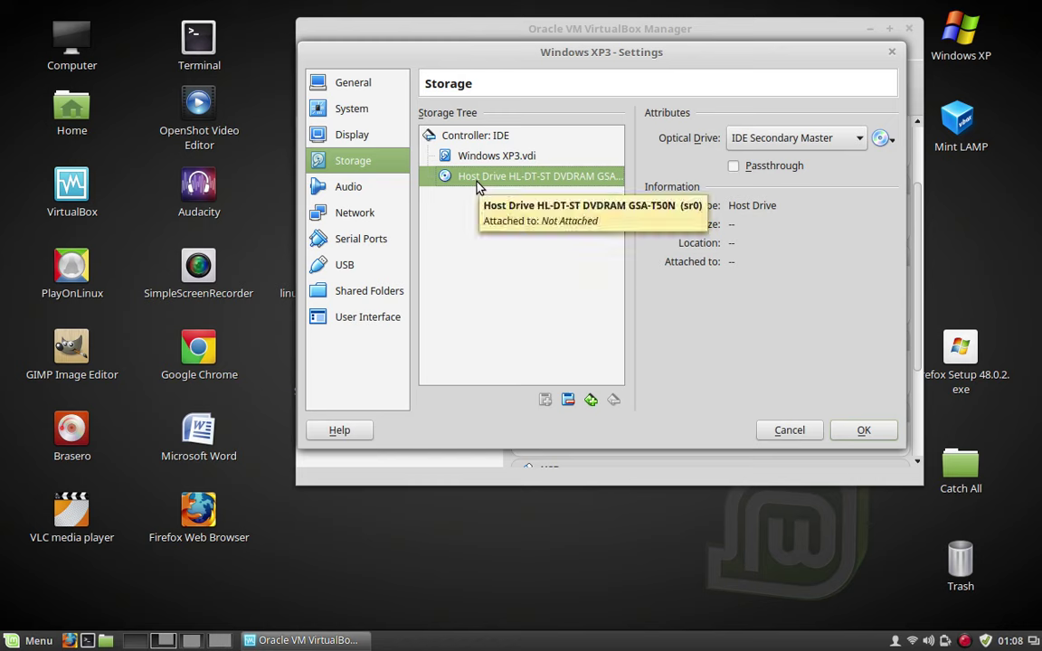
{"action": "left_click", "coordinate": [874, 431]}
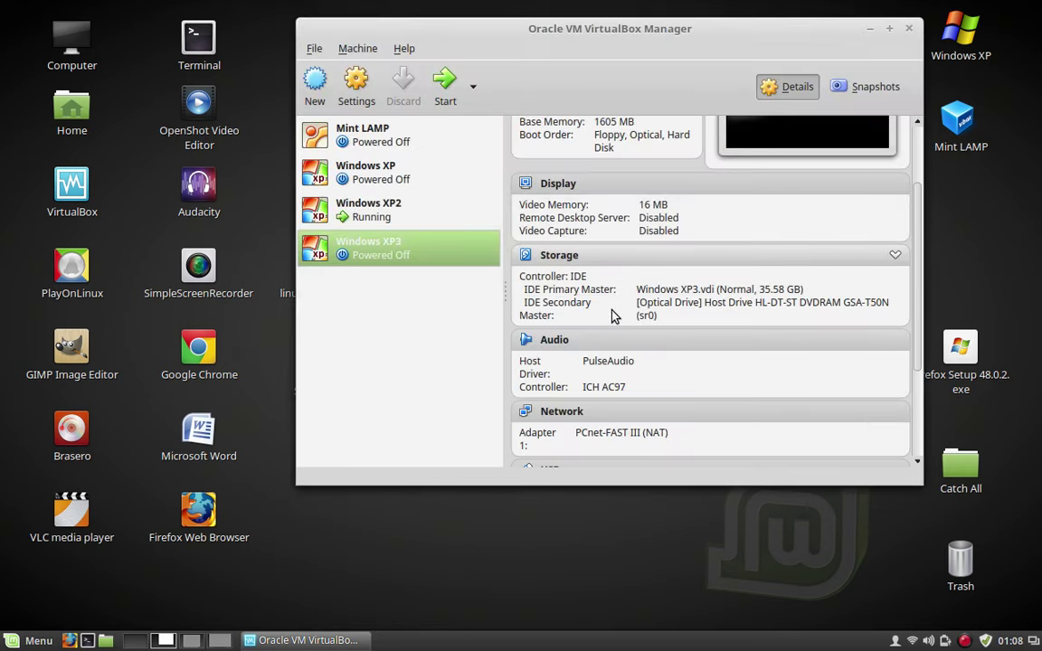
Attach network Adapter 1 of Windows XP3 to a Bridged Adapter on wlp2s0
{"action": "scroll", "coordinate": [615, 314], "scroll_direction": "down", "scroll_amount": 1}
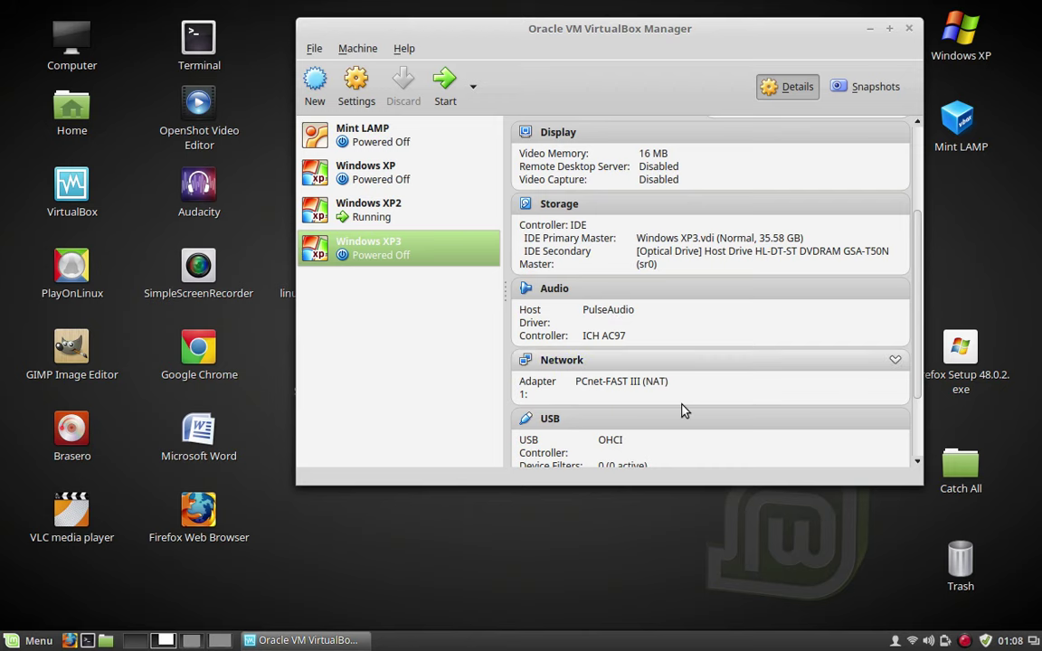
{"action": "left_click", "coordinate": [556, 361]}
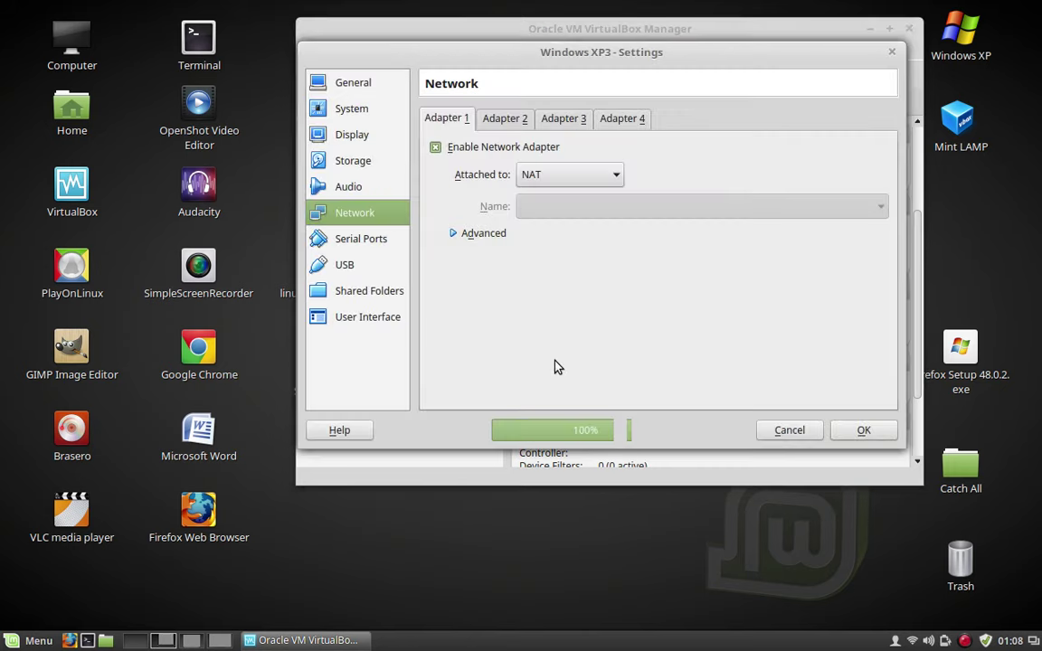
{"action": "left_click", "coordinate": [619, 177]}
{"action": "left_click", "coordinate": [581, 223]}
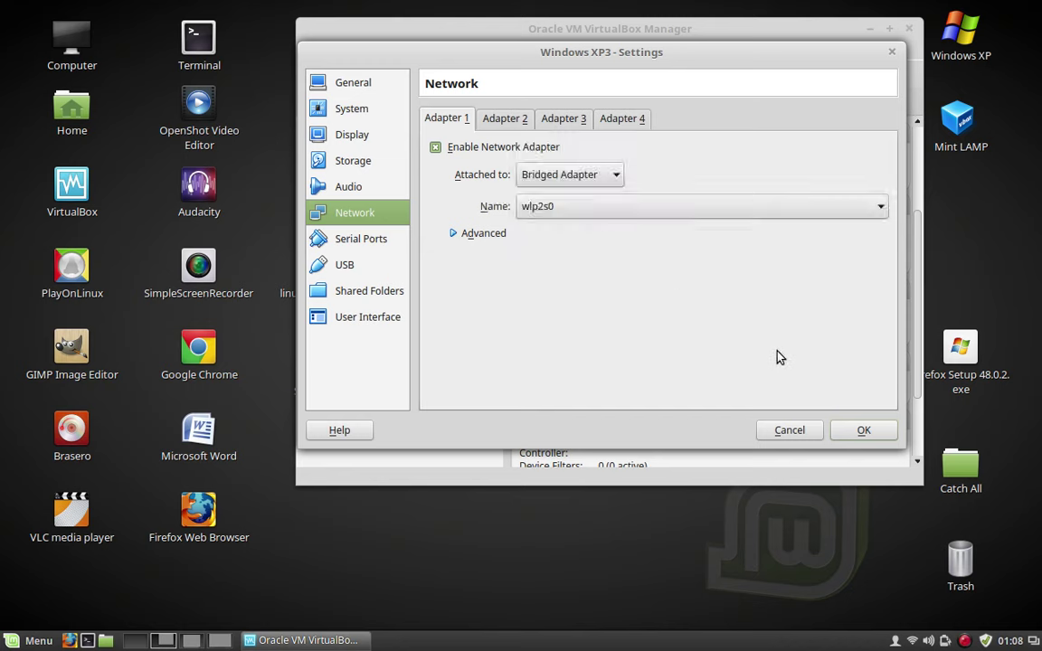
{"action": "left_click", "coordinate": [861, 431]}
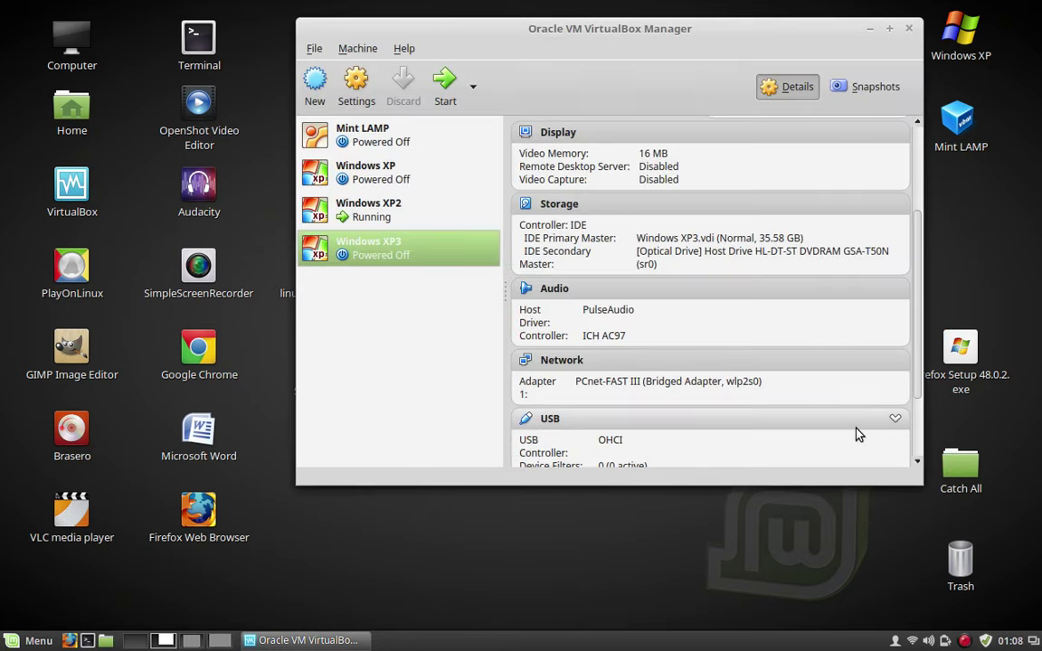
Remove the Windows XP3 virtual machine and delete all of its files
{"action": "scroll", "coordinate": [550, 315], "scroll_direction": "down", "scroll_amount": 2}
{"action": "scroll", "coordinate": [549, 315], "scroll_direction": "up", "scroll_amount": 3}
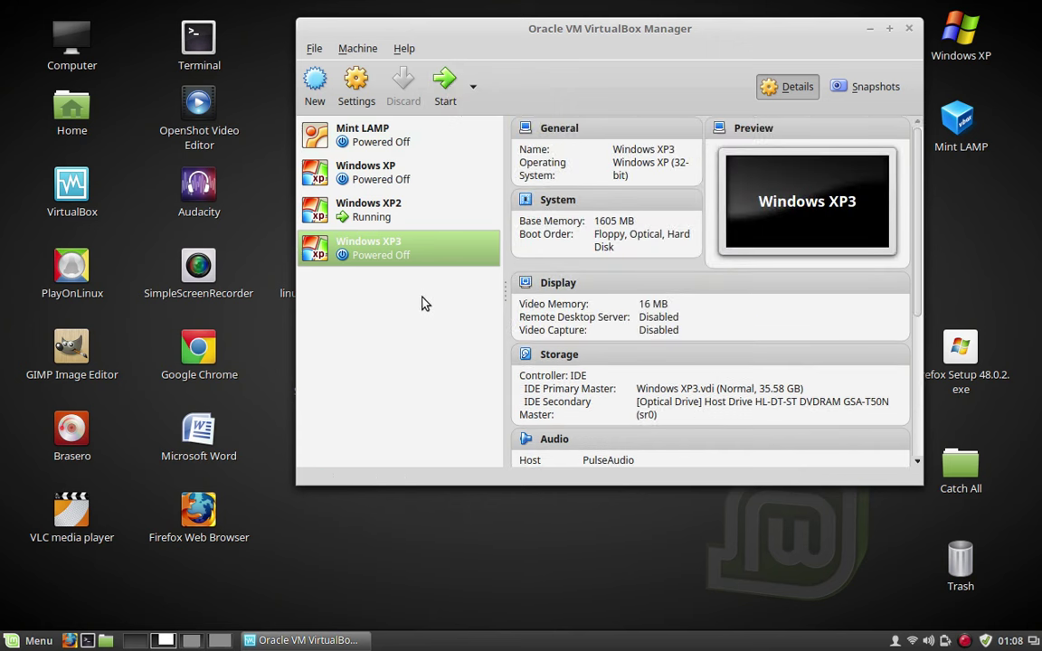
{"action": "right_click", "coordinate": [401, 252]}
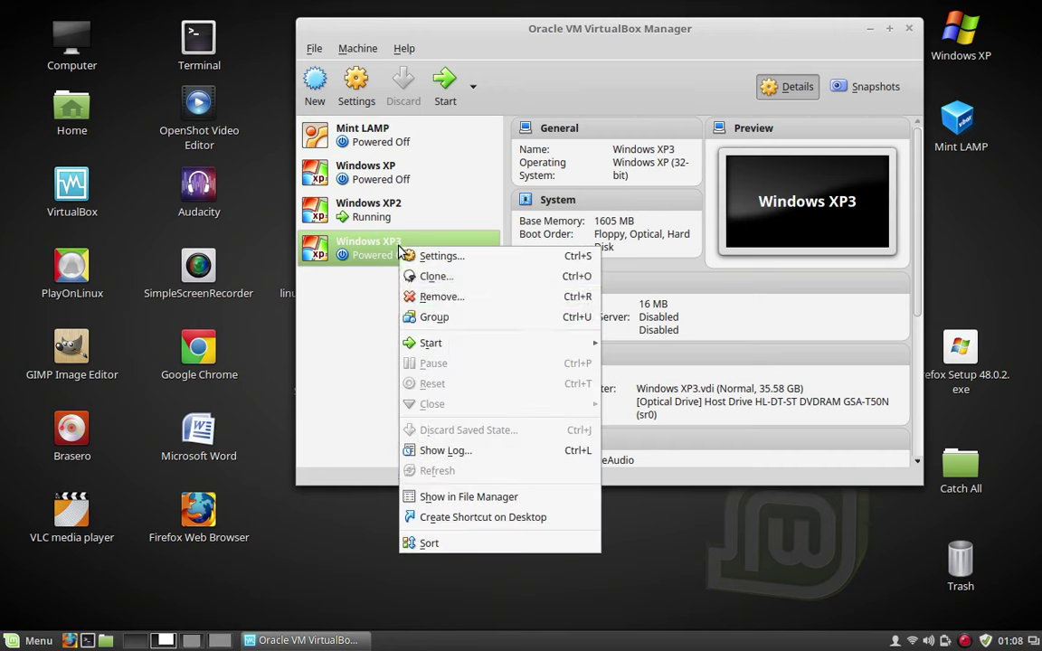
{"action": "left_click", "coordinate": [444, 304]}
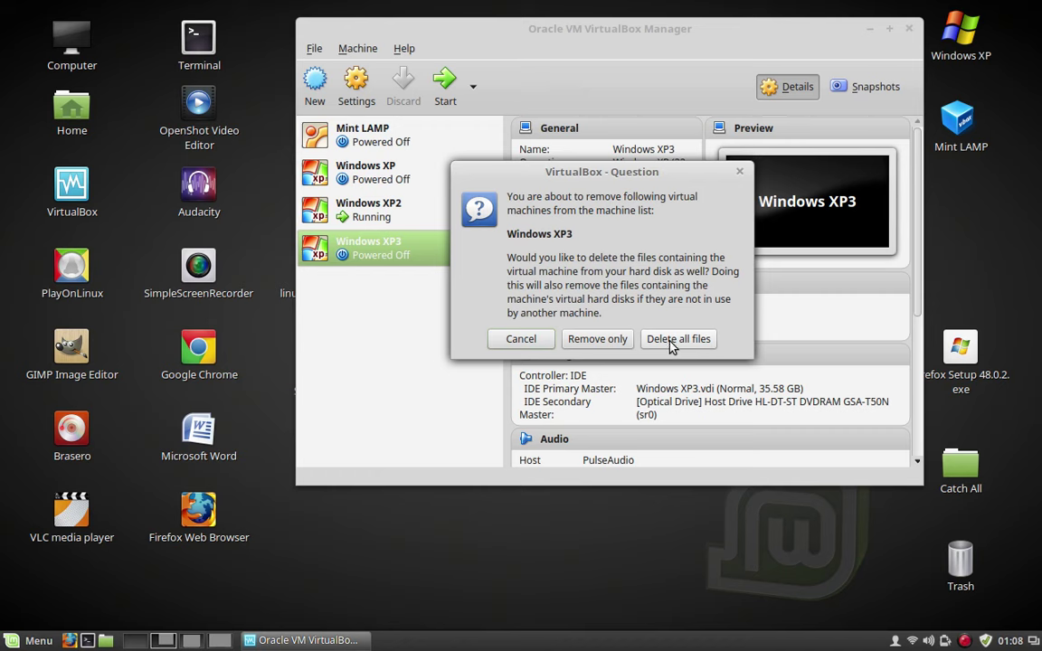
{"action": "left_click", "coordinate": [670, 339]}
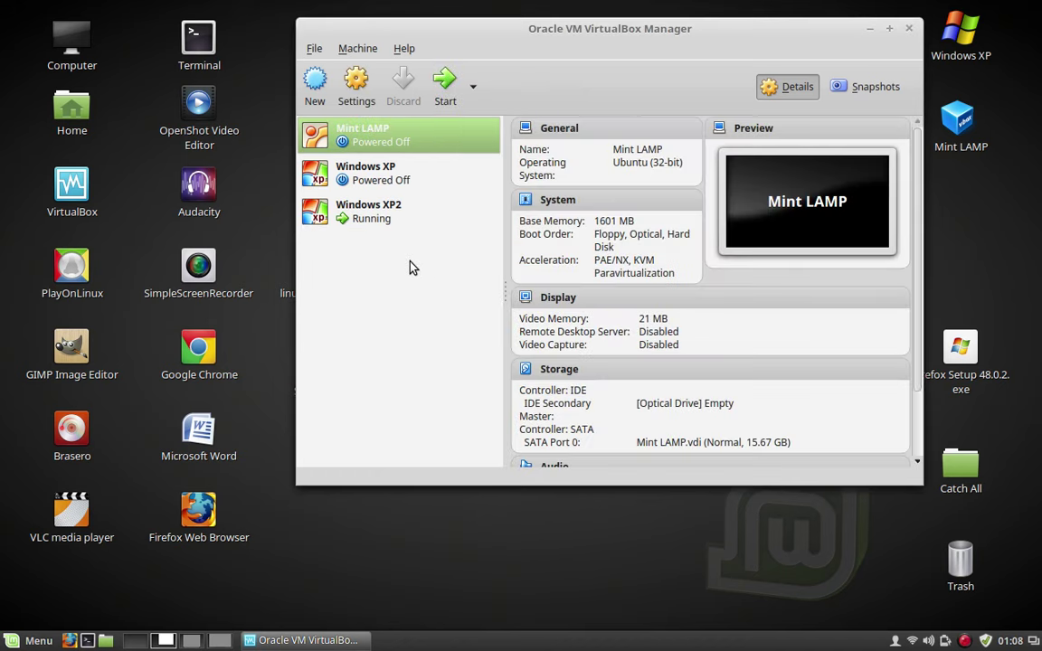
Switch to the workspace with the fullscreen setup screenshots and page from the setup welcome screen past the licensing agreement to the partition list
{"action": "left_click", "coordinate": [191, 641]}
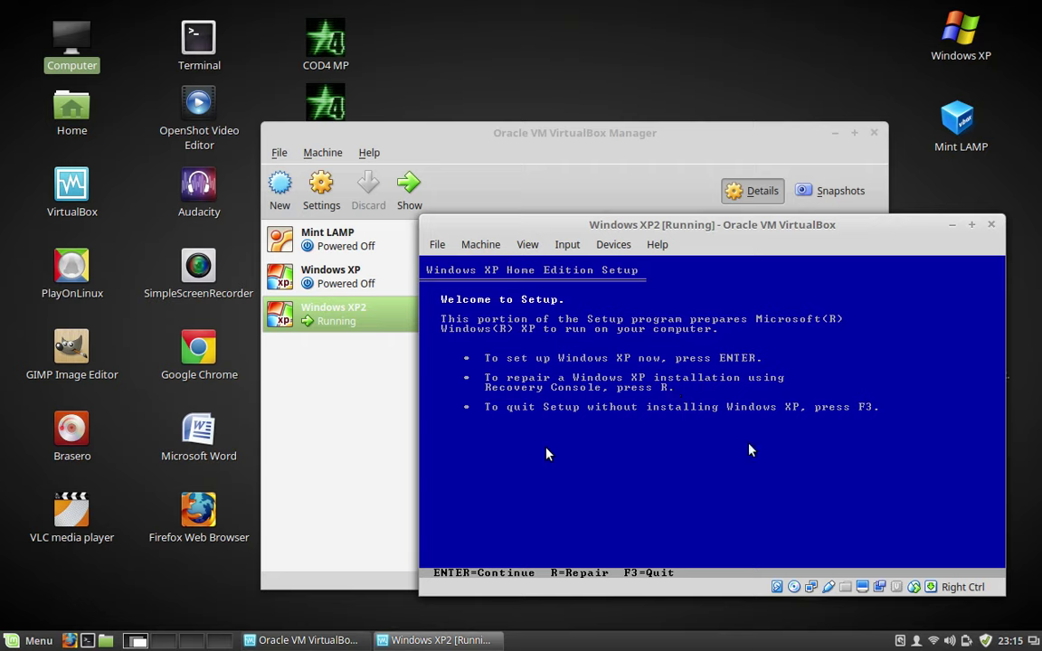
{"action": "mouse_move", "coordinate": [79, 6]}
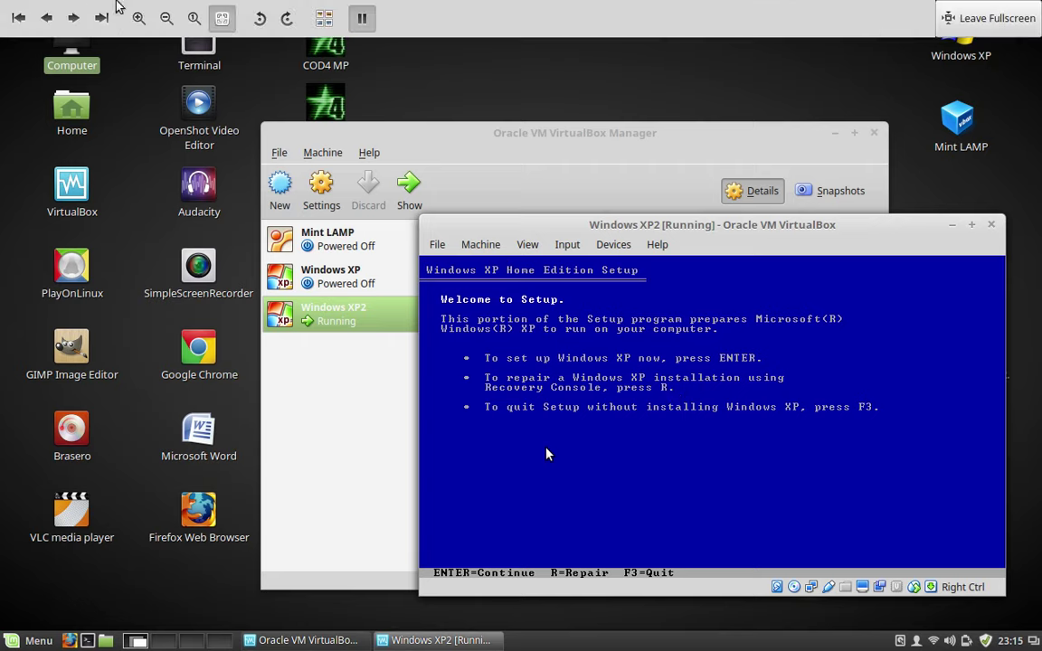
{"action": "key", "text": "Return"}
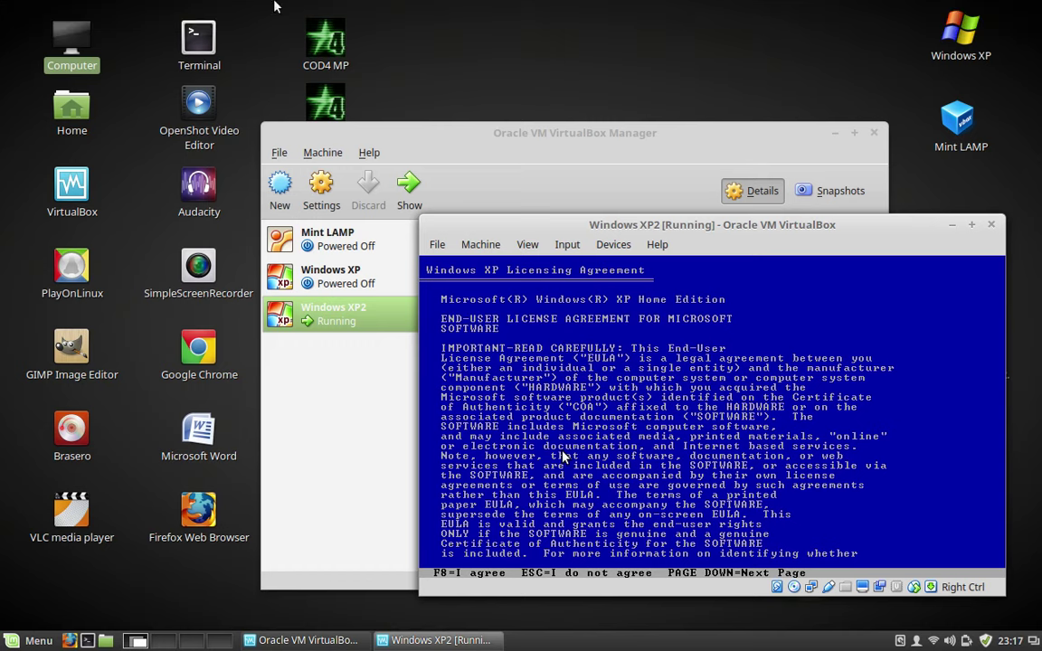
{"action": "mouse_move", "coordinate": [58, 41]}
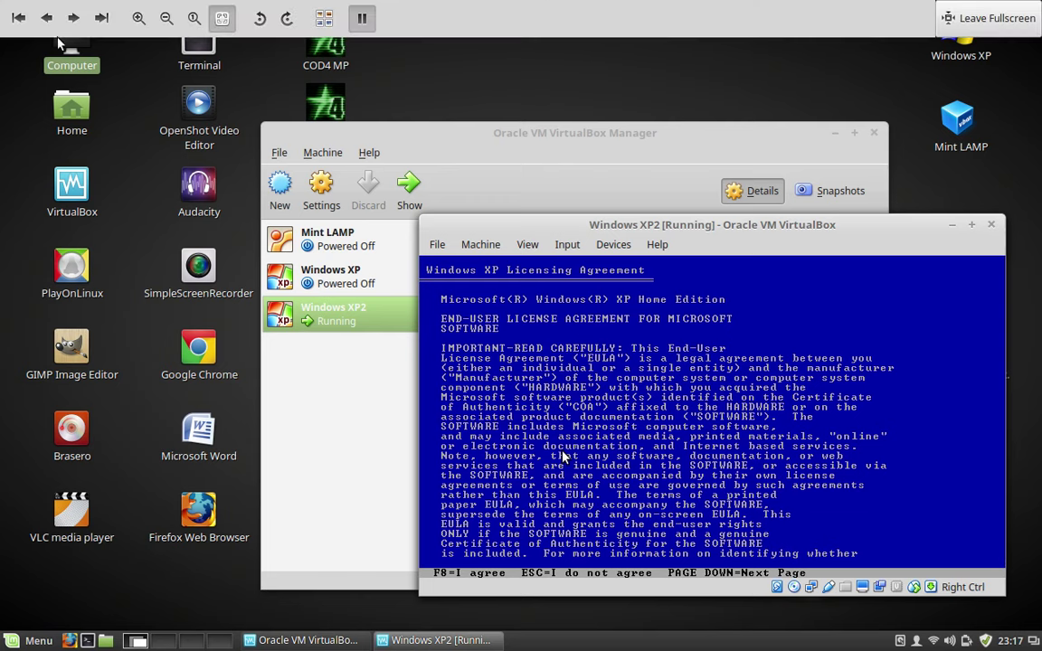
{"action": "left_click", "coordinate": [74, 18]}
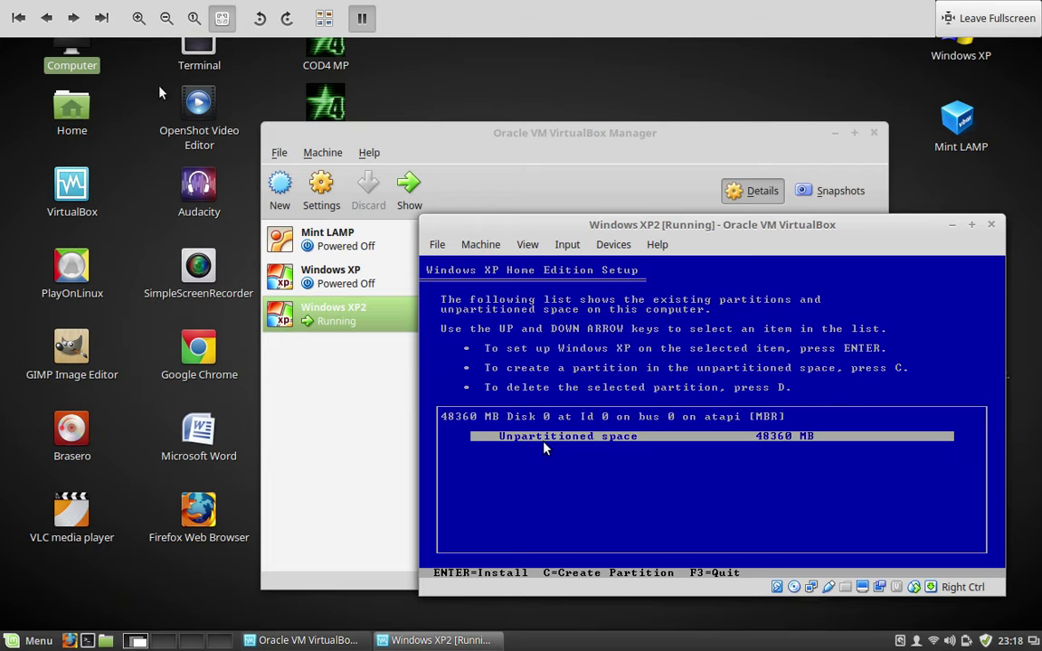
Page through the screenshots covering NTFS partition formatting and setup file copying, up to the Windows XP boot screen after the restart
{"action": "left_click", "coordinate": [73, 18]}
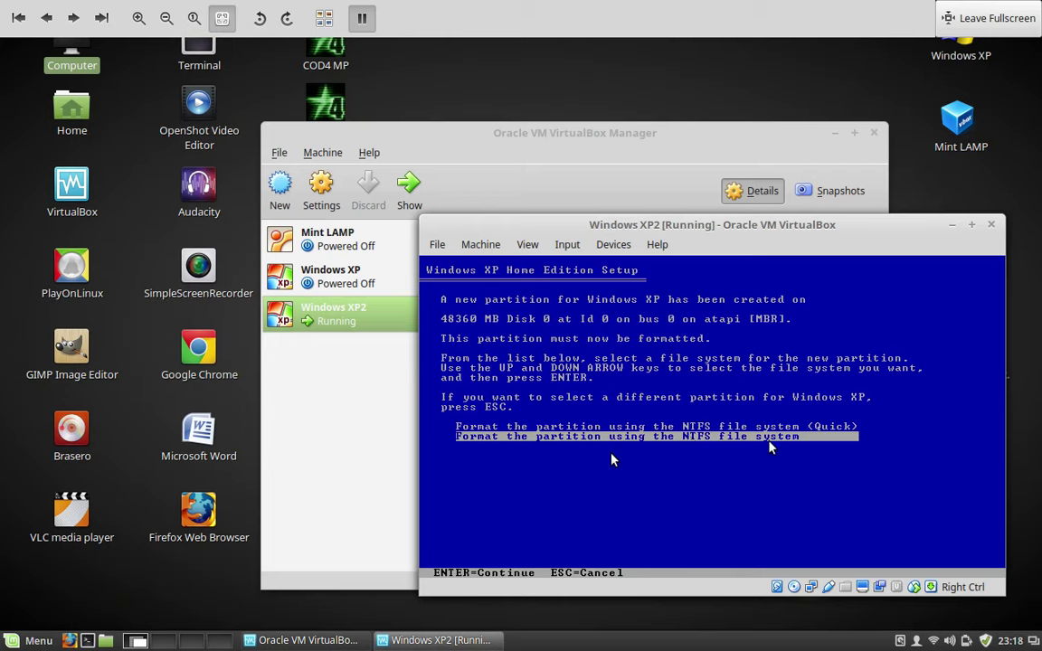
{"action": "left_click", "coordinate": [73, 18]}
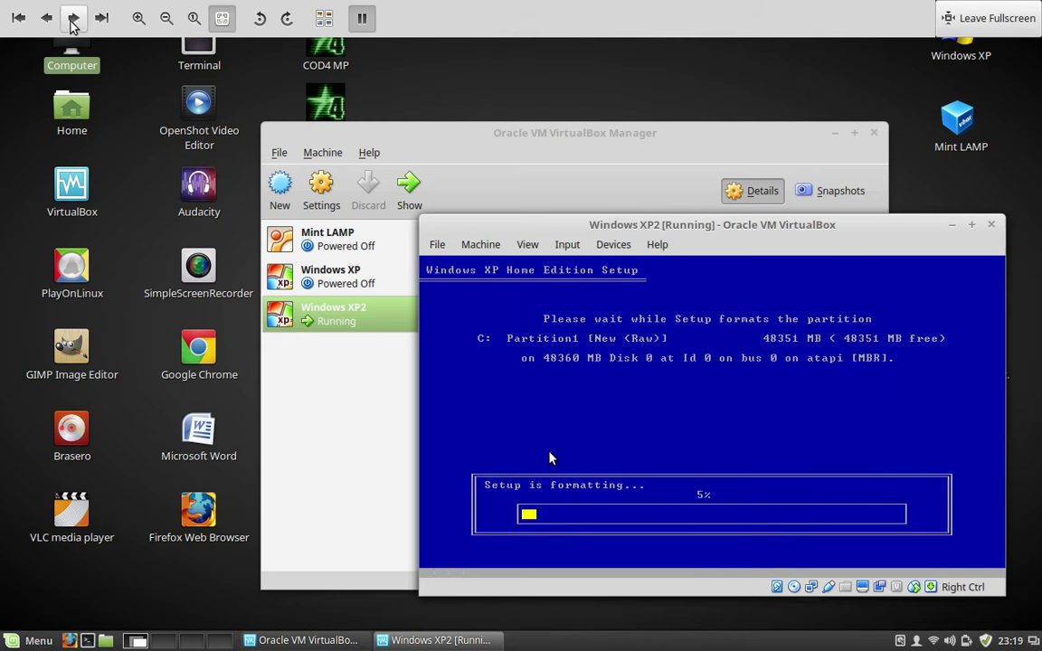
{"action": "left_click", "coordinate": [74, 18]}
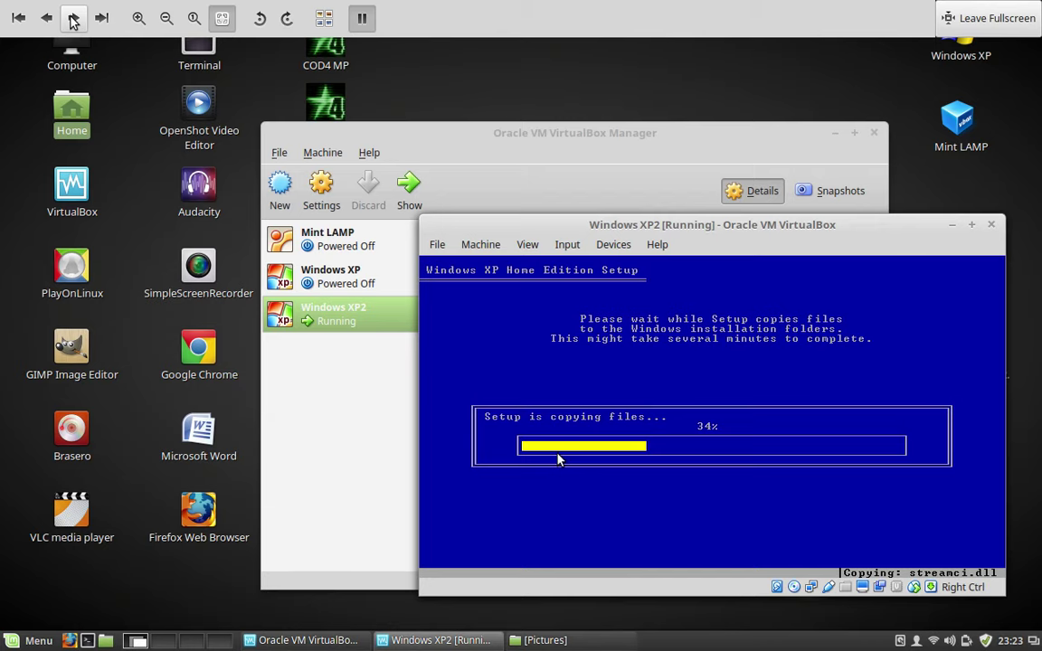
{"action": "left_click", "coordinate": [73, 18]}
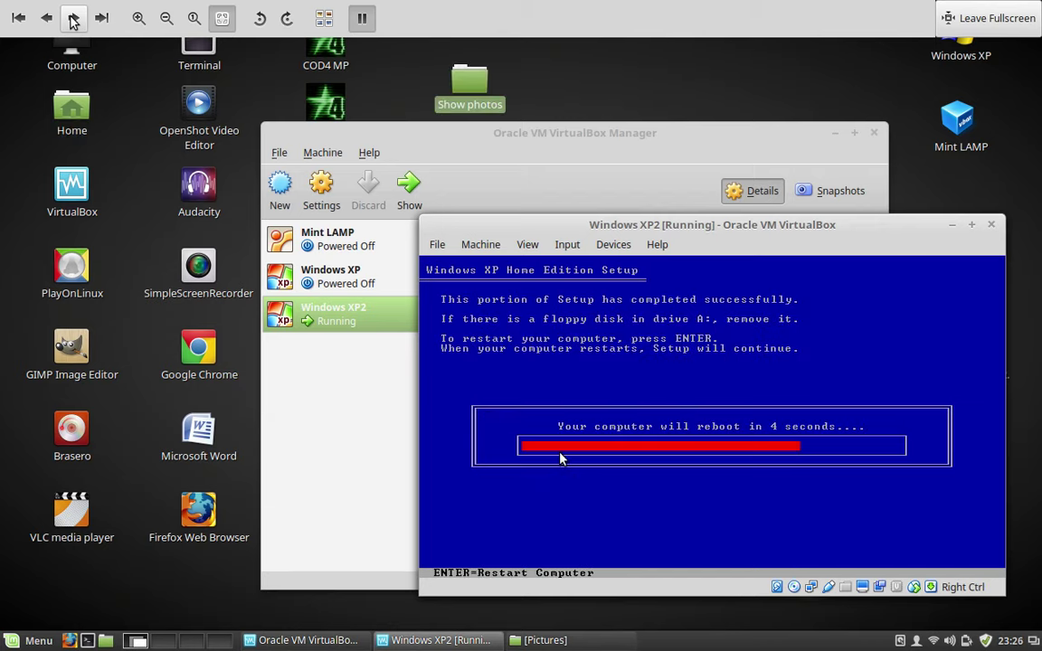
{"action": "left_click", "coordinate": [74, 18]}
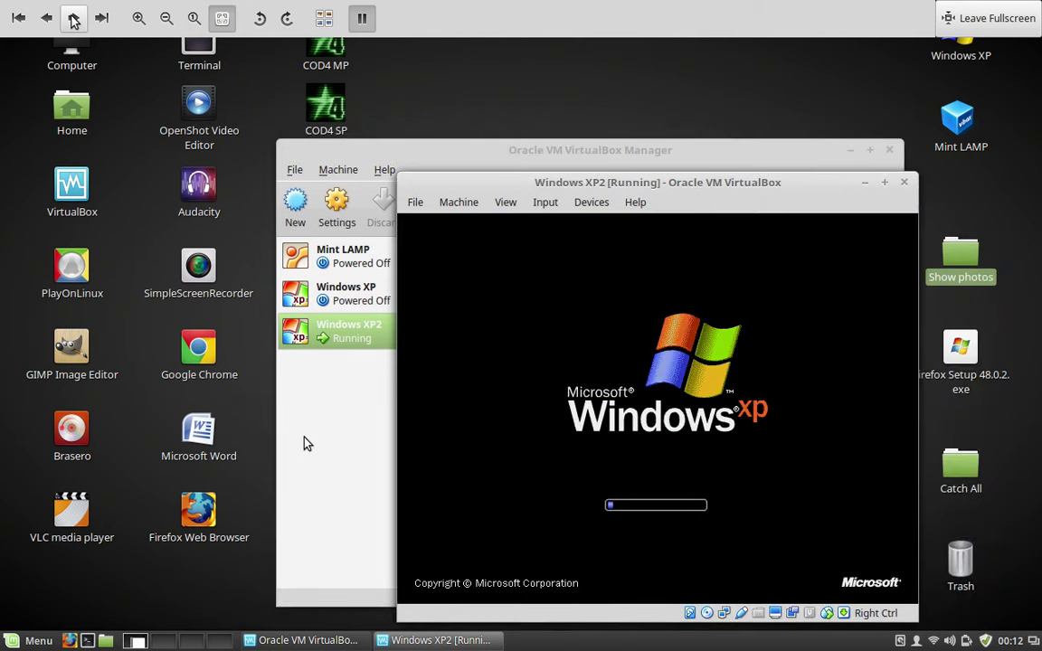
Page through the graphical setup screenshots for regional options, software personalization and the product key, up to the computer name page
{"action": "left_click", "coordinate": [73, 18]}
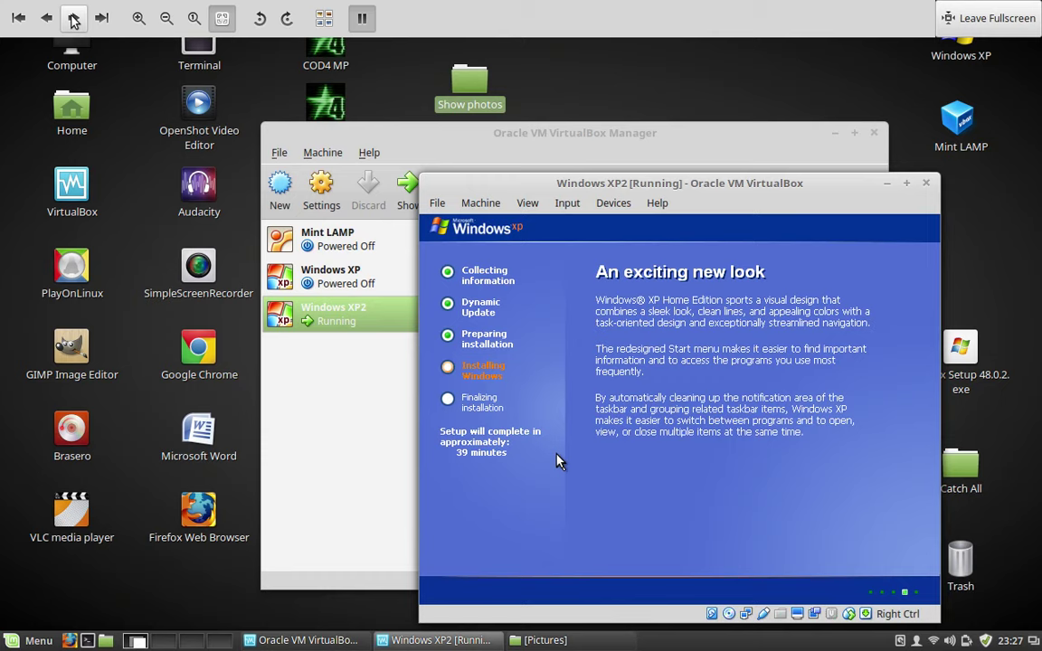
{"action": "left_click", "coordinate": [73, 18]}
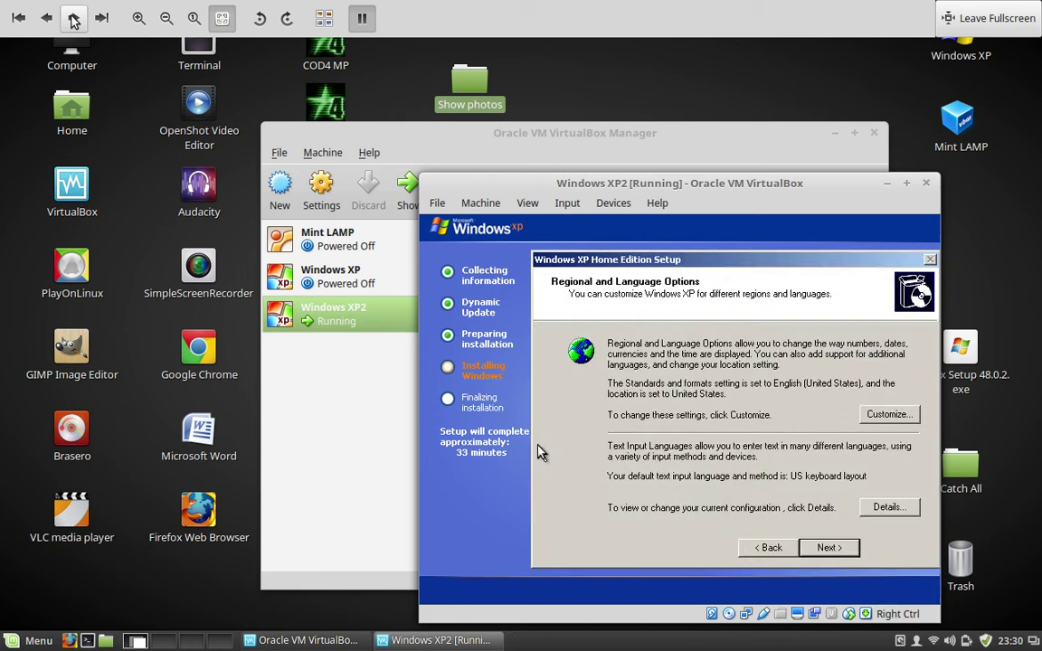
{"action": "left_click", "coordinate": [74, 18]}
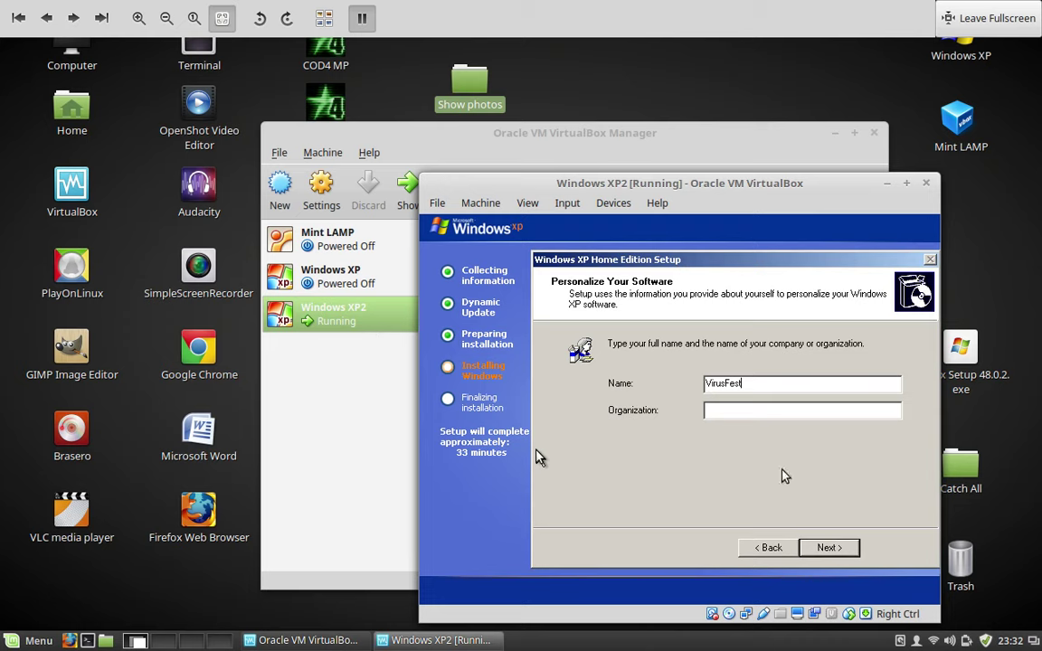
{"action": "left_click", "coordinate": [75, 18]}
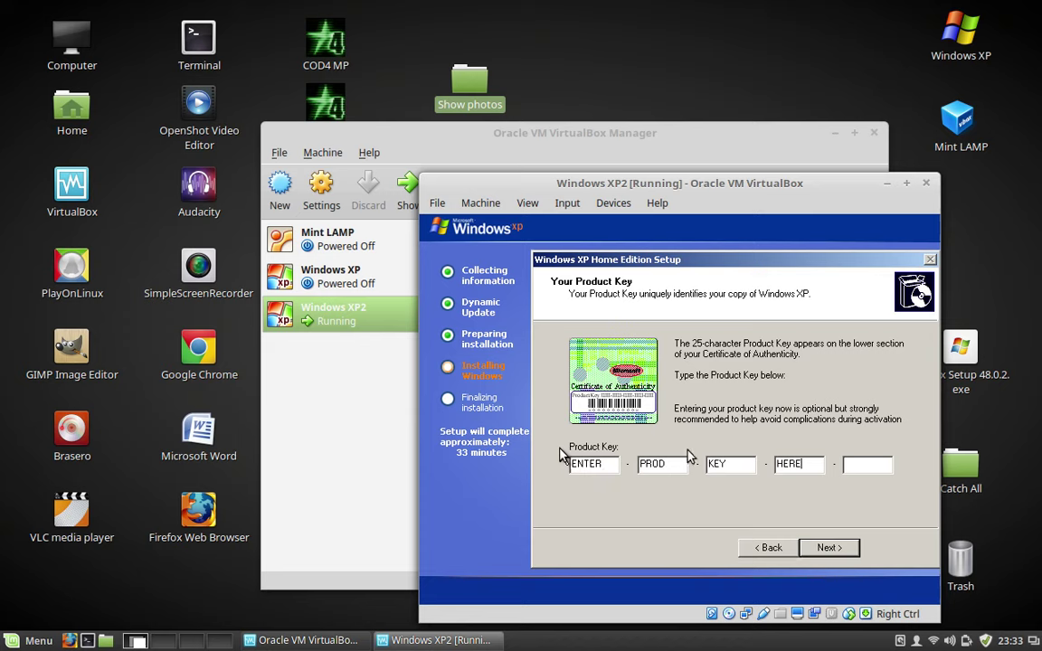
{"action": "mouse_move", "coordinate": [99, 11]}
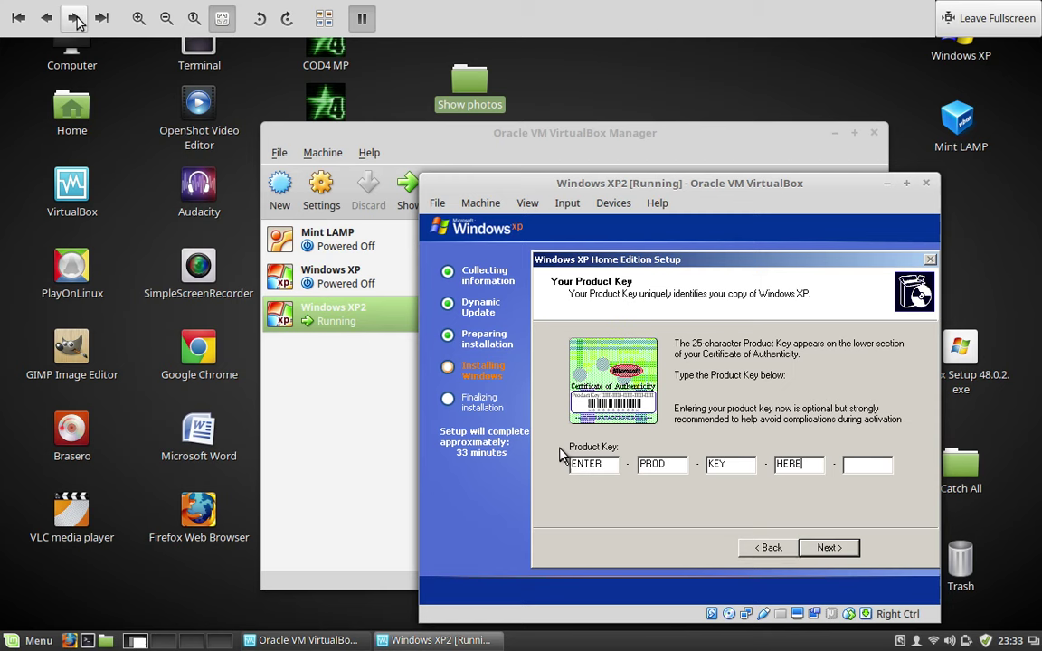
{"action": "left_click", "coordinate": [75, 18]}
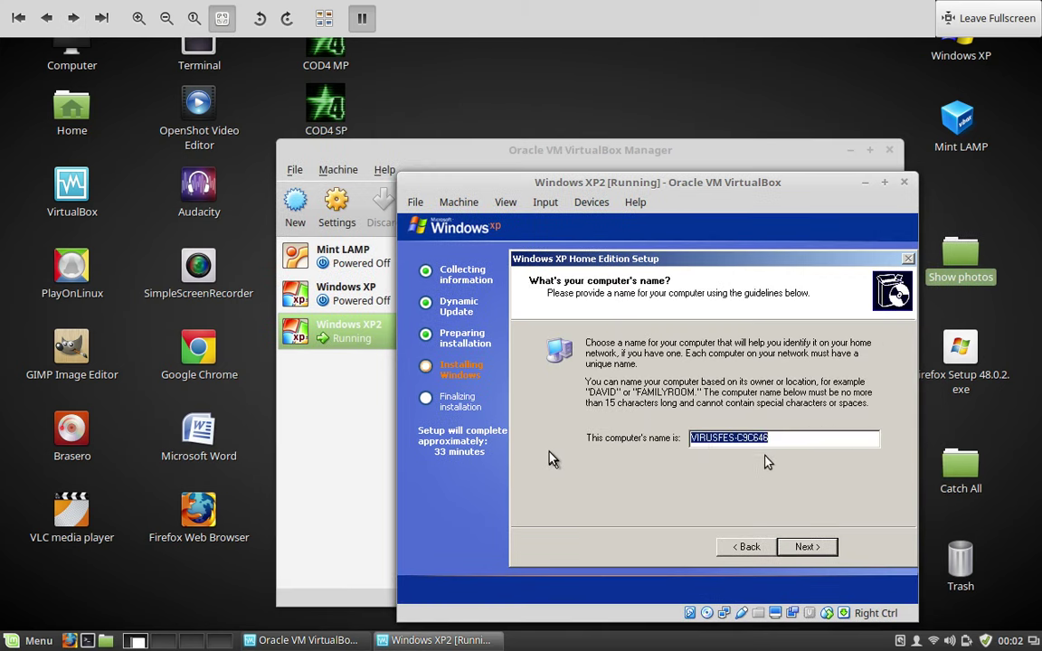
Advance through the screenshots of the date and time settings and the networking settings to the installation's file copying screen
{"action": "left_click", "coordinate": [74, 18]}
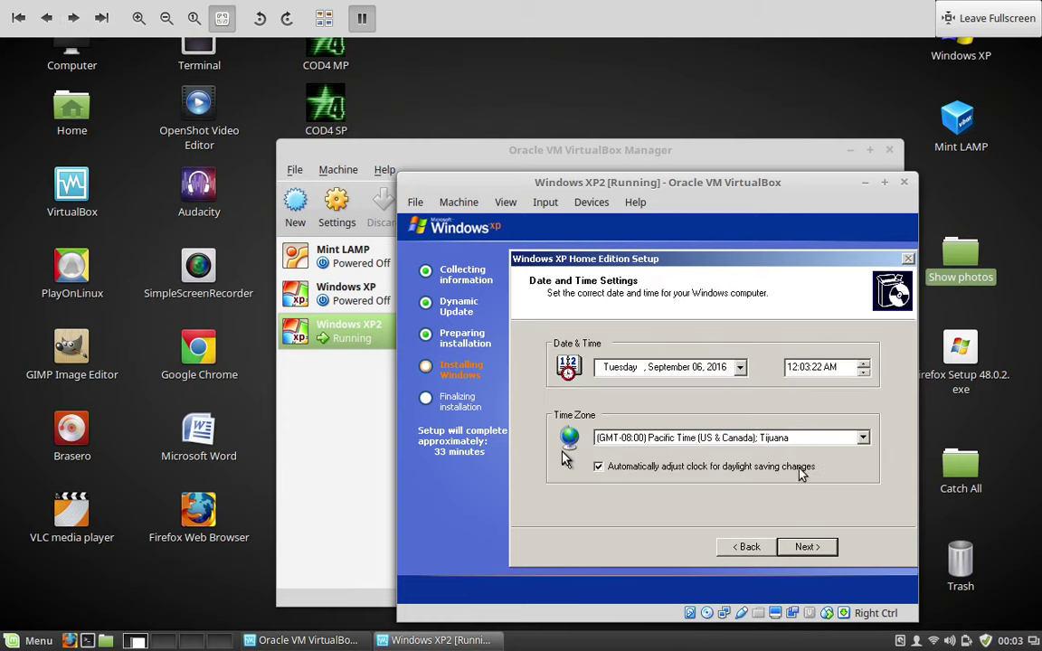
{"action": "left_click", "coordinate": [74, 18]}
{"action": "left_click", "coordinate": [74, 18]}
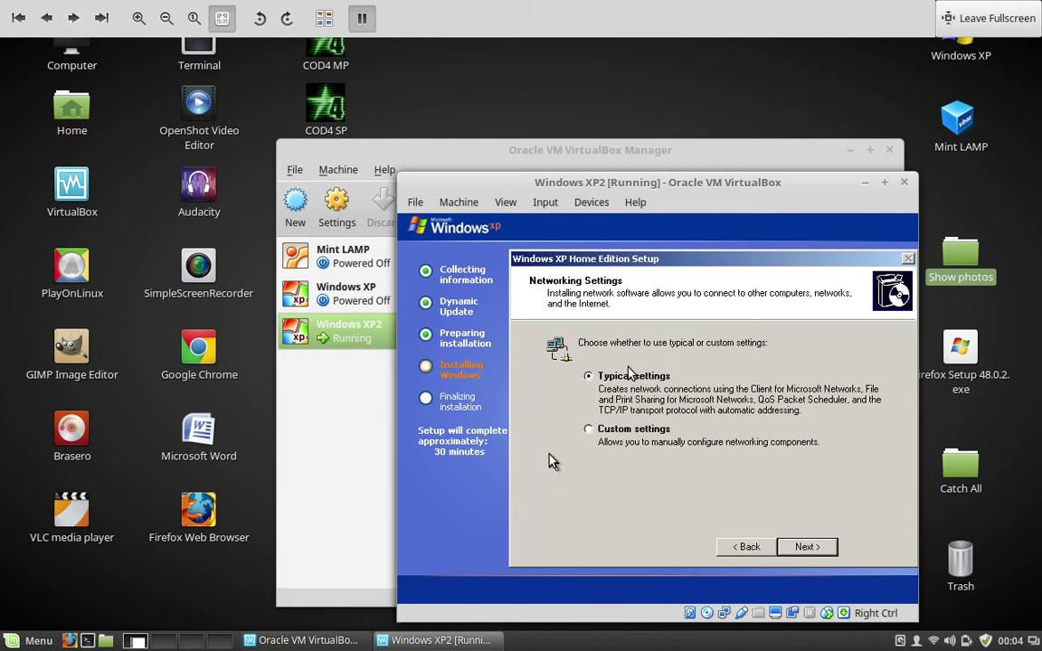
{"action": "left_click", "coordinate": [74, 18]}
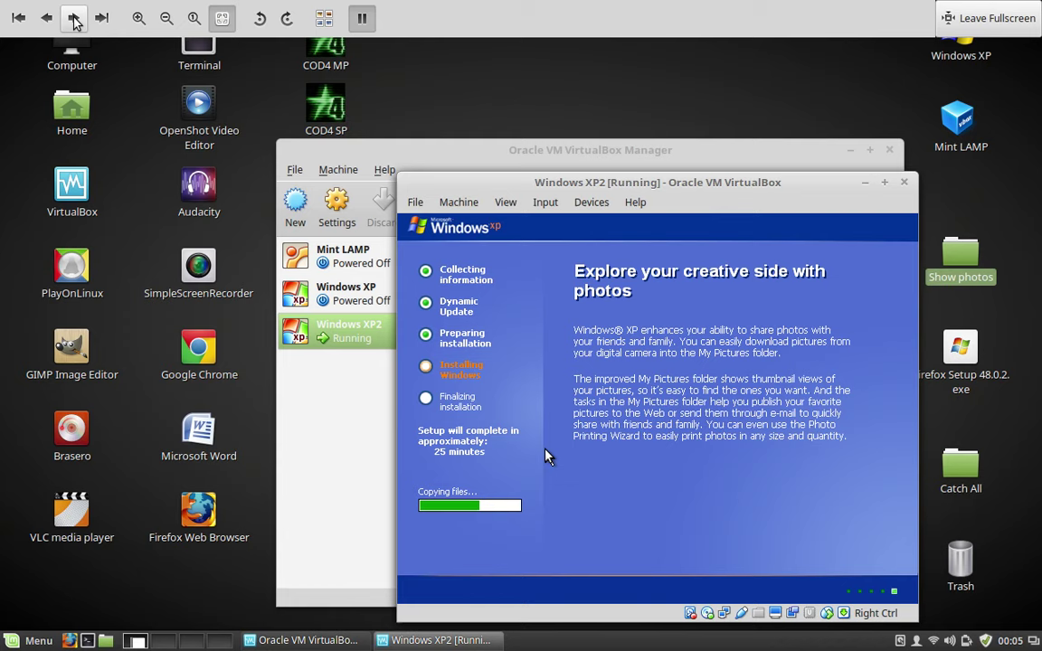
View the screenshots of completing the installation, registering components and saving settings, up to the following Windows XP boot screen
{"action": "left_click", "coordinate": [74, 18]}
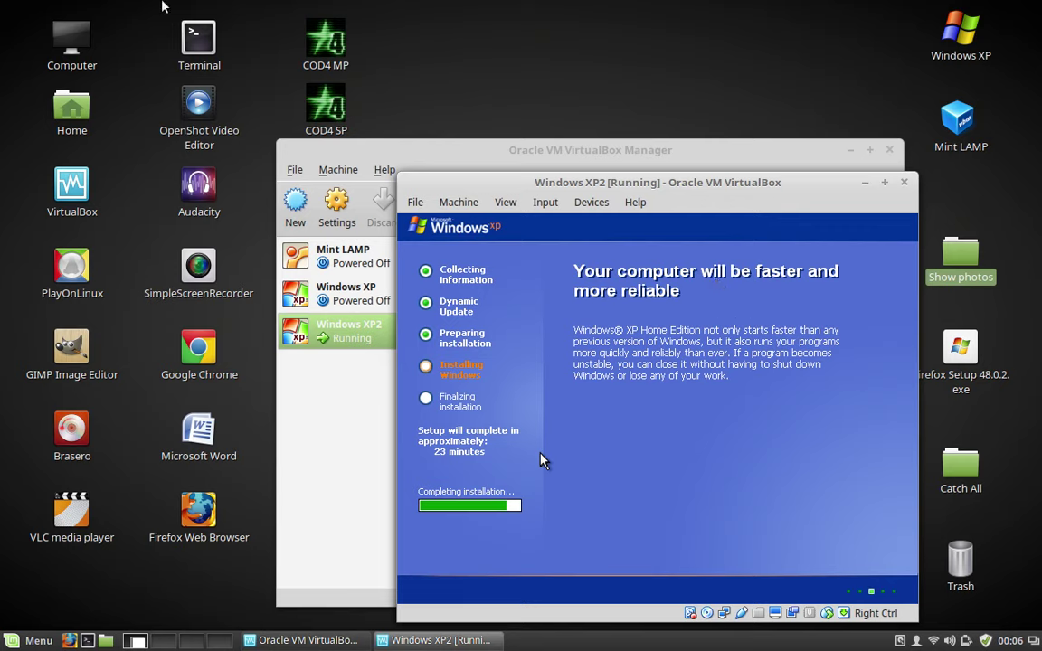
{"action": "mouse_move", "coordinate": [109, 11]}
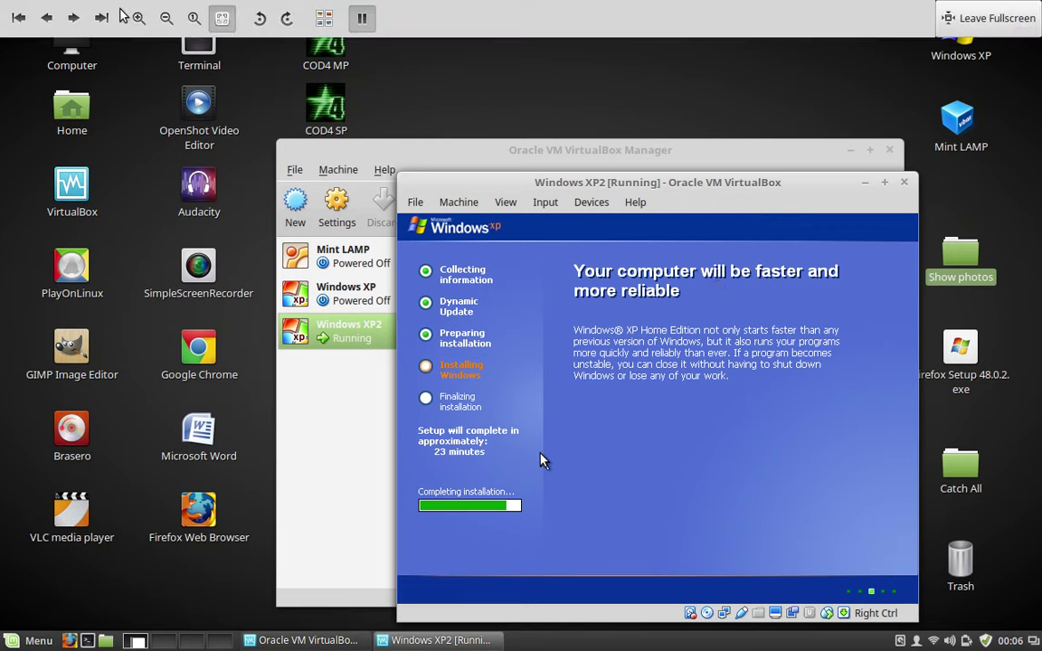
{"action": "left_click", "coordinate": [74, 20]}
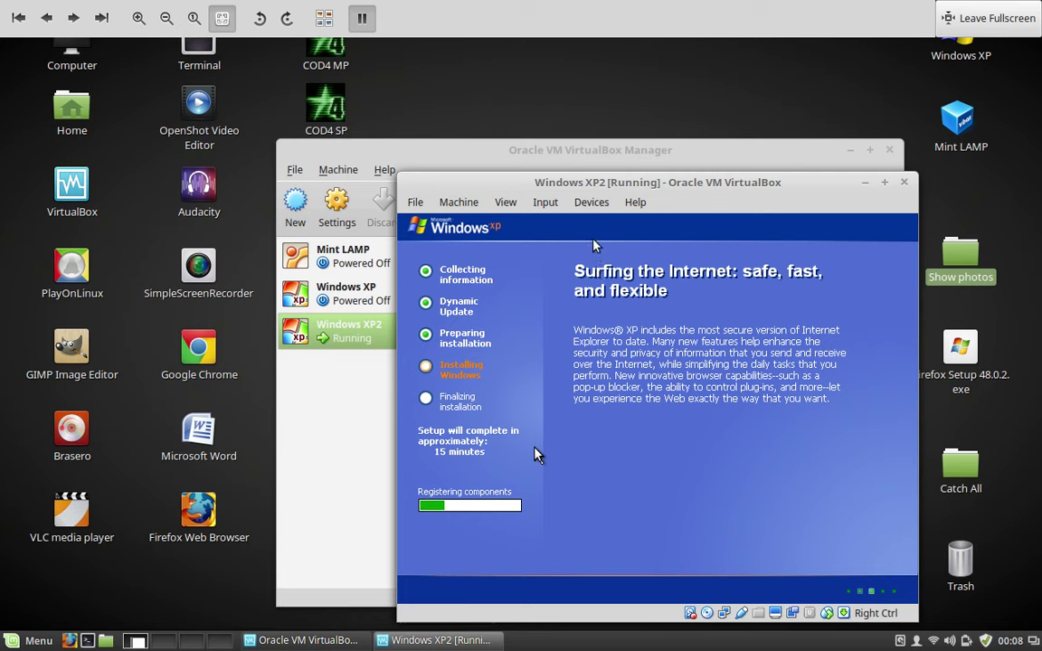
{"action": "left_click", "coordinate": [75, 17]}
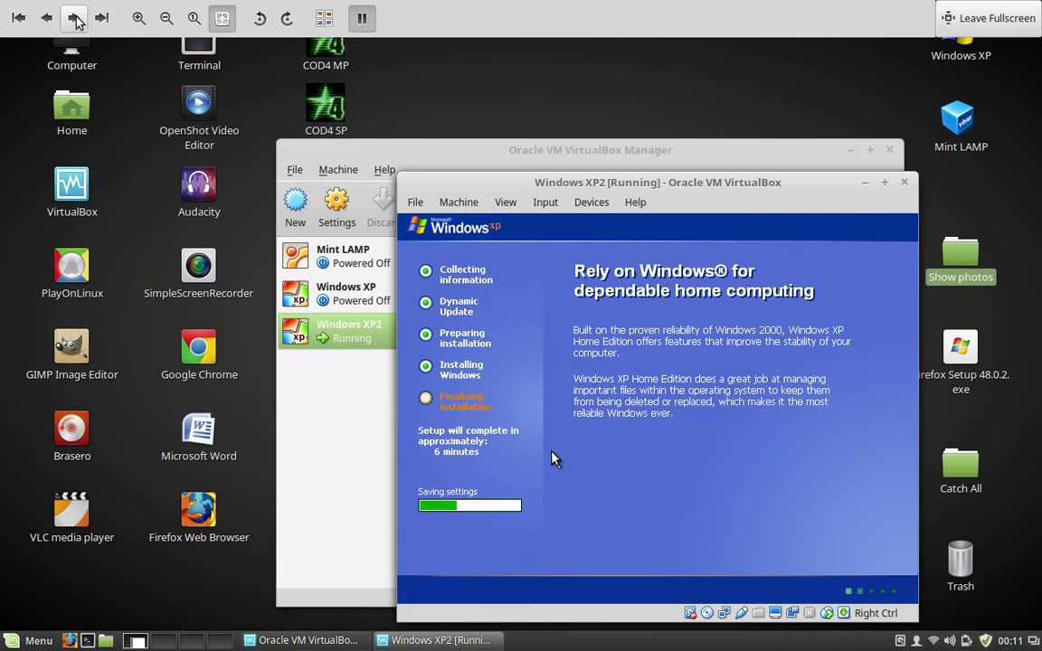
{"action": "left_click", "coordinate": [76, 20]}
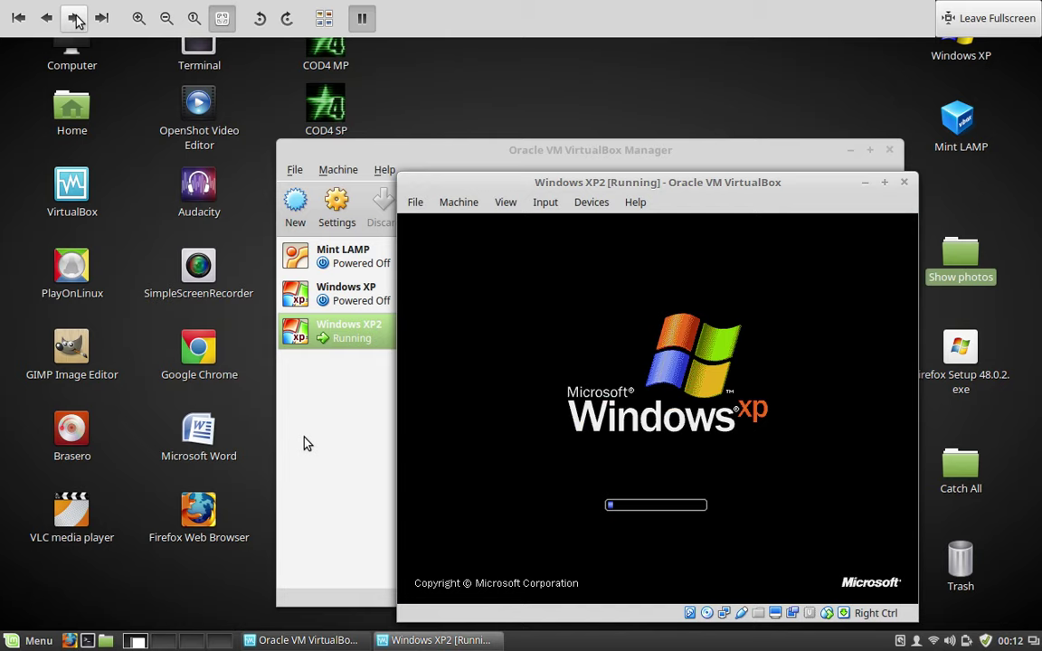
View the screenshots of the automatic screen resolution adjustment, continuing to the Welcome to Microsoft Windows page
{"action": "left_click", "coordinate": [76, 20]}
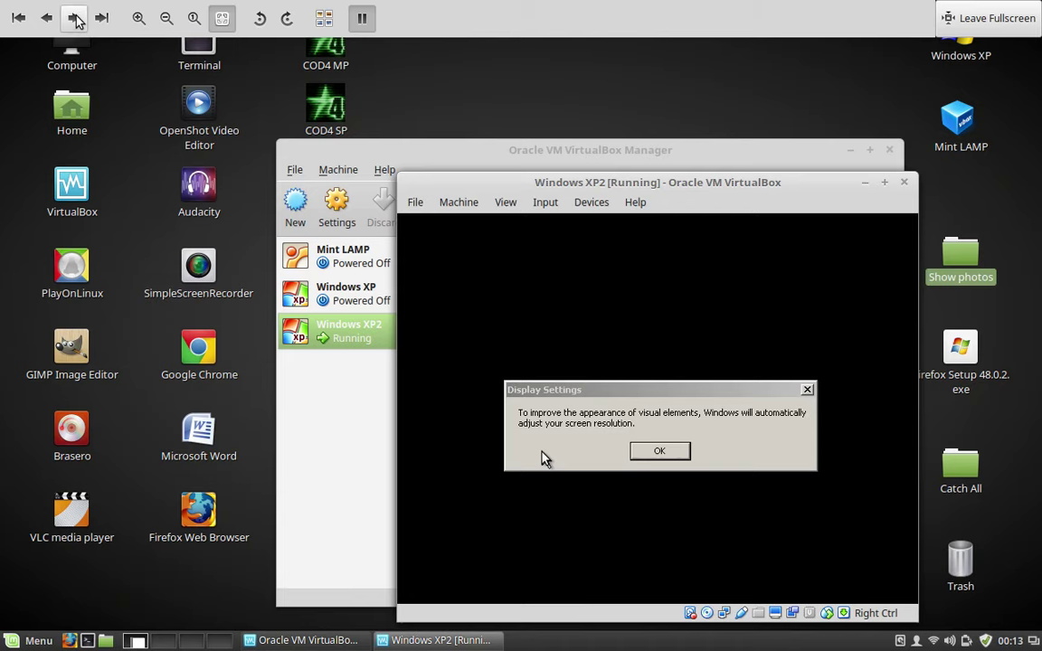
{"action": "left_click", "coordinate": [76, 20]}
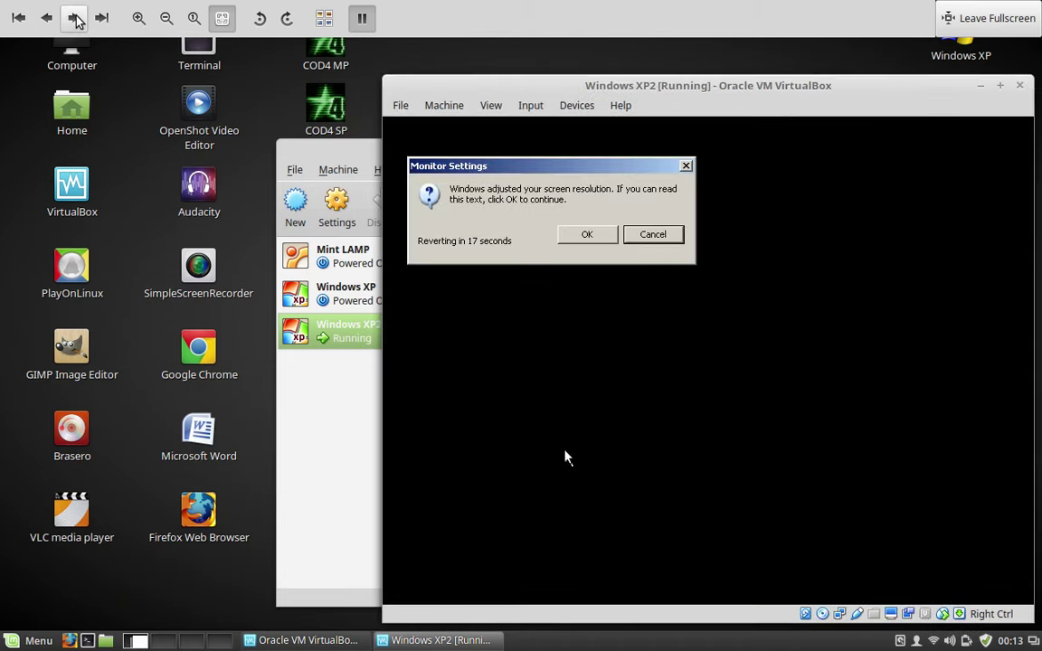
{"action": "left_click", "coordinate": [76, 20]}
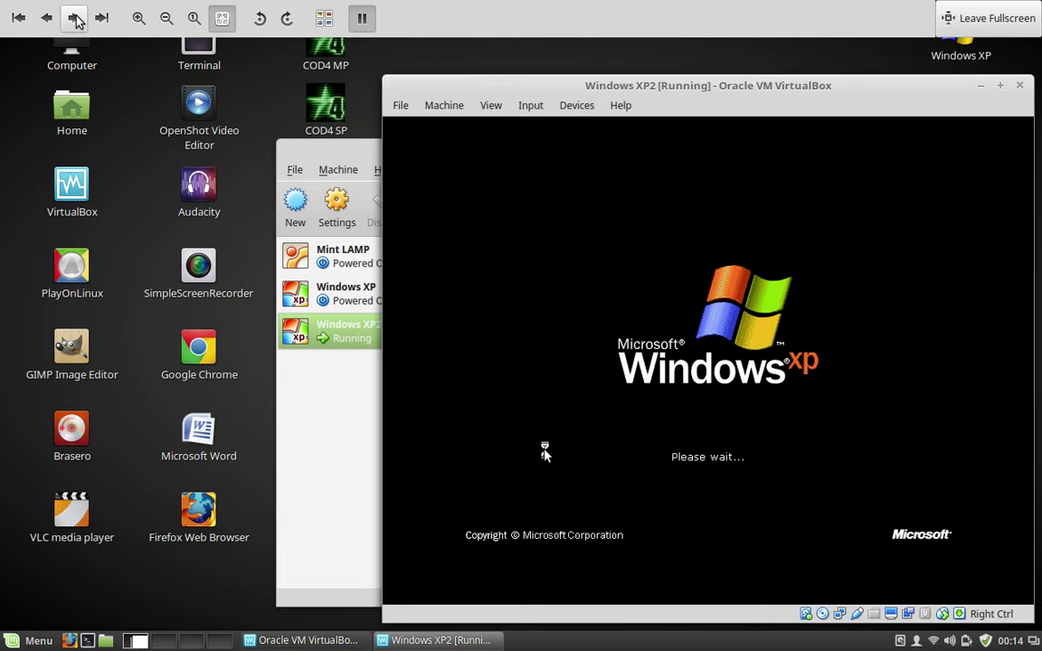
{"action": "left_click", "coordinate": [76, 20]}
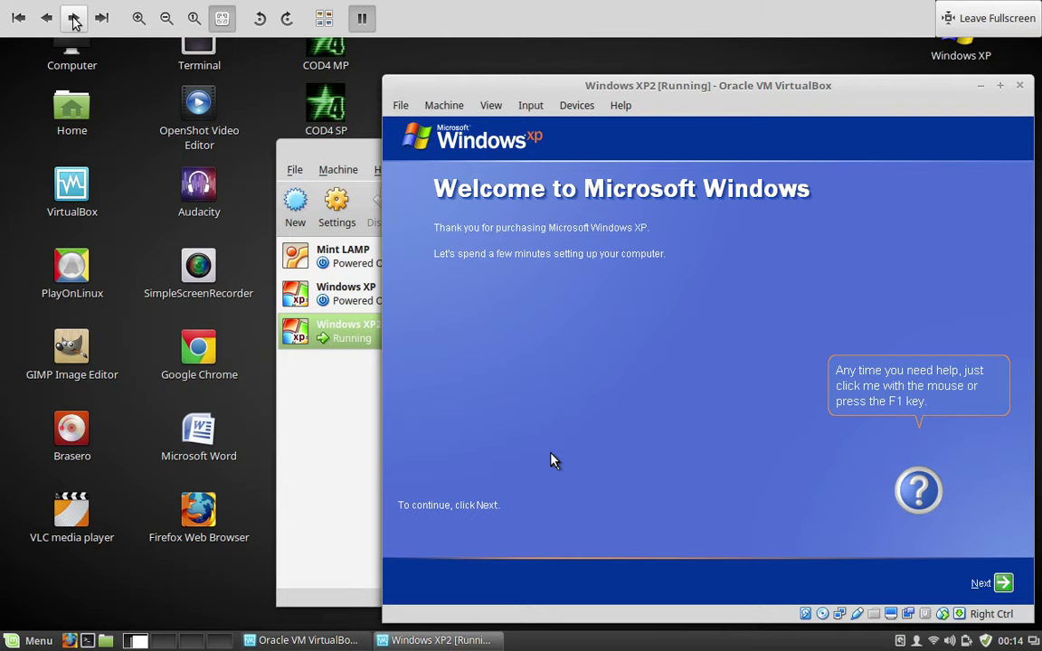
Review the first-run screenshots for automatic updates, Internet connection and Windows activation, up to the page naming the computer's users
{"action": "left_click", "coordinate": [74, 19]}
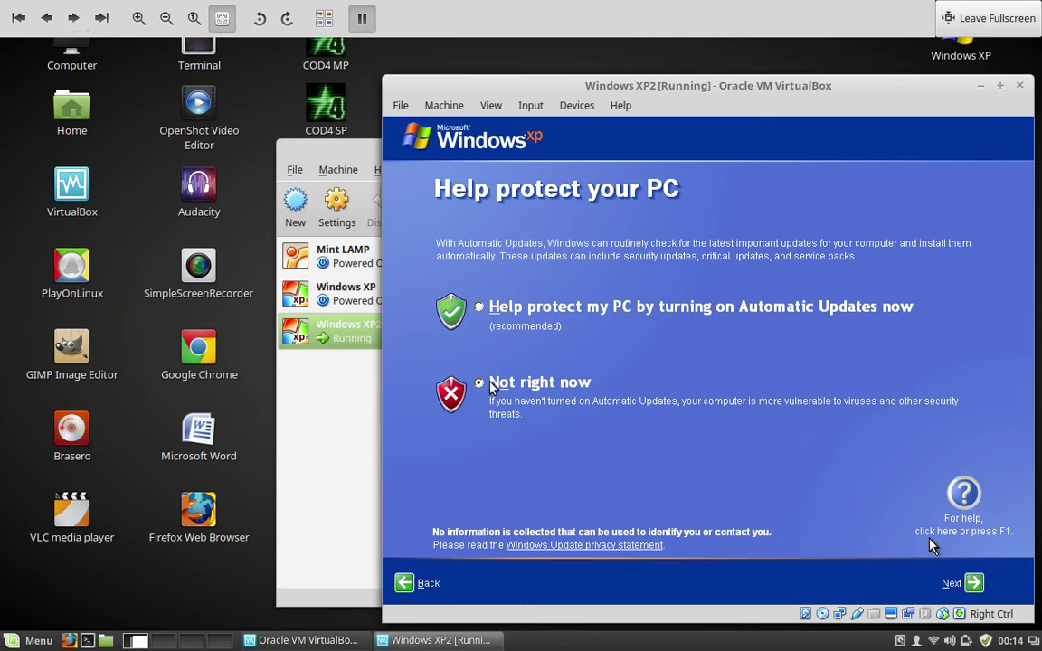
{"action": "left_click", "coordinate": [75, 18]}
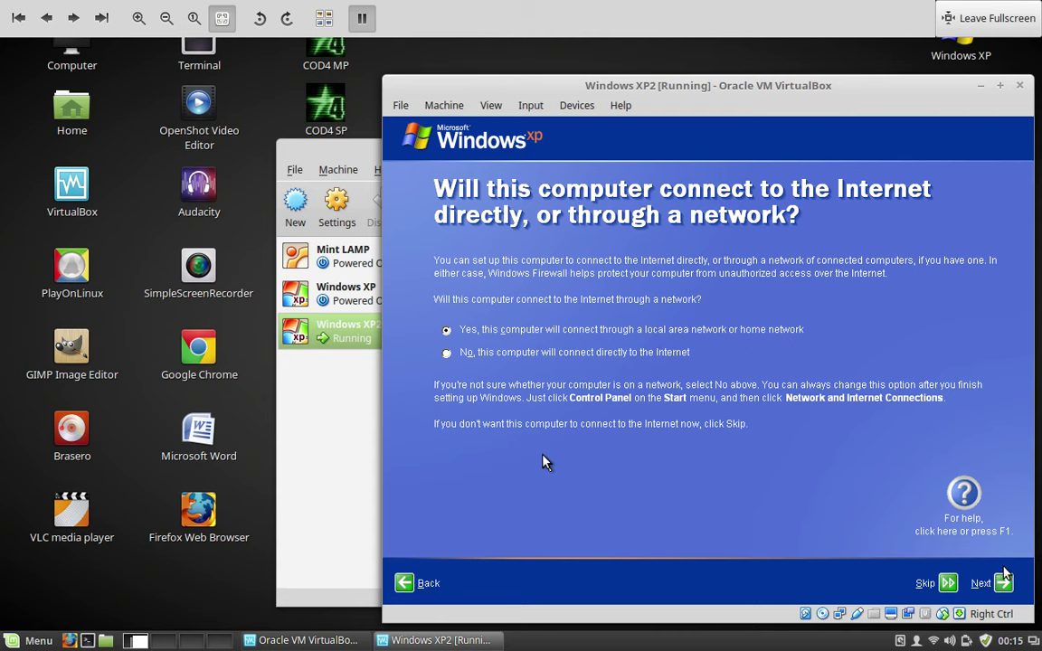
{"action": "left_click", "coordinate": [75, 18]}
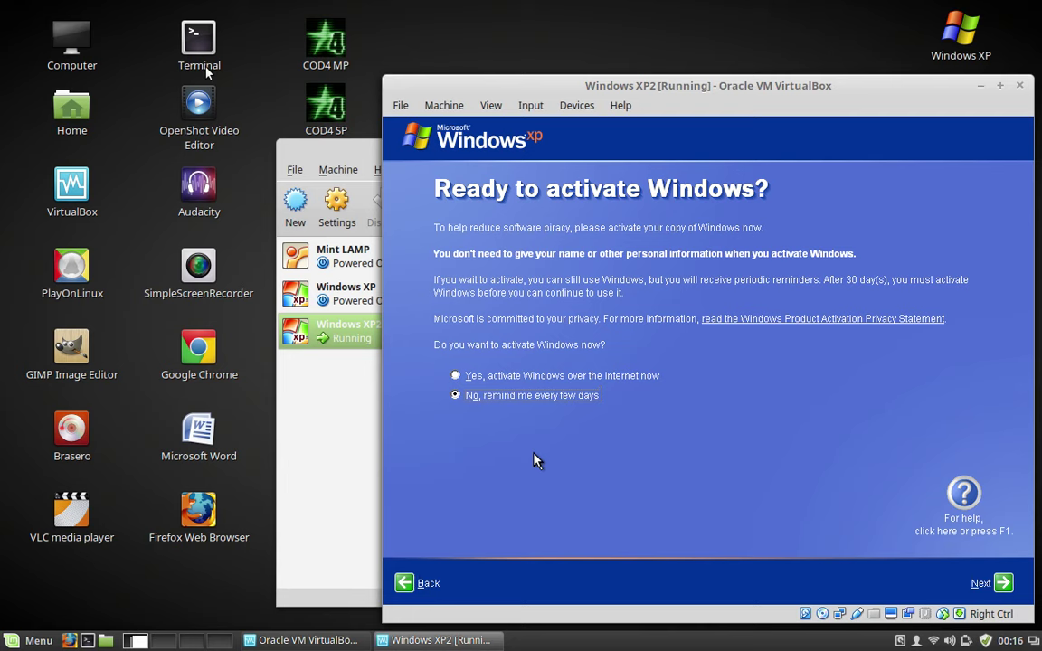
{"action": "mouse_move", "coordinate": [137, 3]}
{"action": "left_click", "coordinate": [73, 18]}
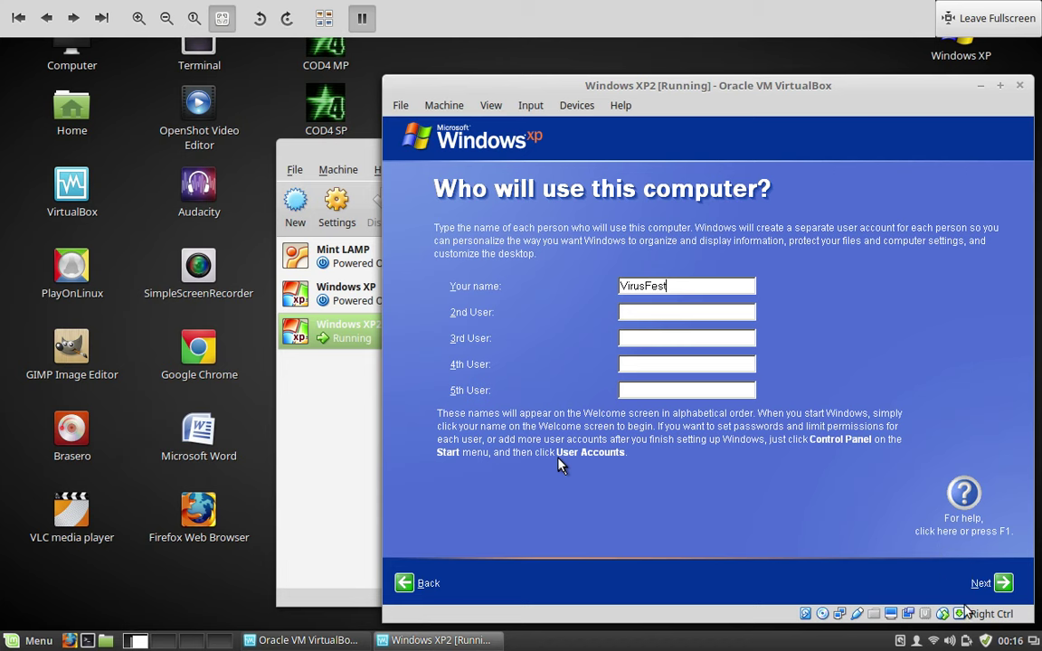
Page past the setup completion screenshot to the Windows XP welcome screen, 32.png, and leave the image viewer's fullscreen mode
{"action": "left_click", "coordinate": [75, 18]}
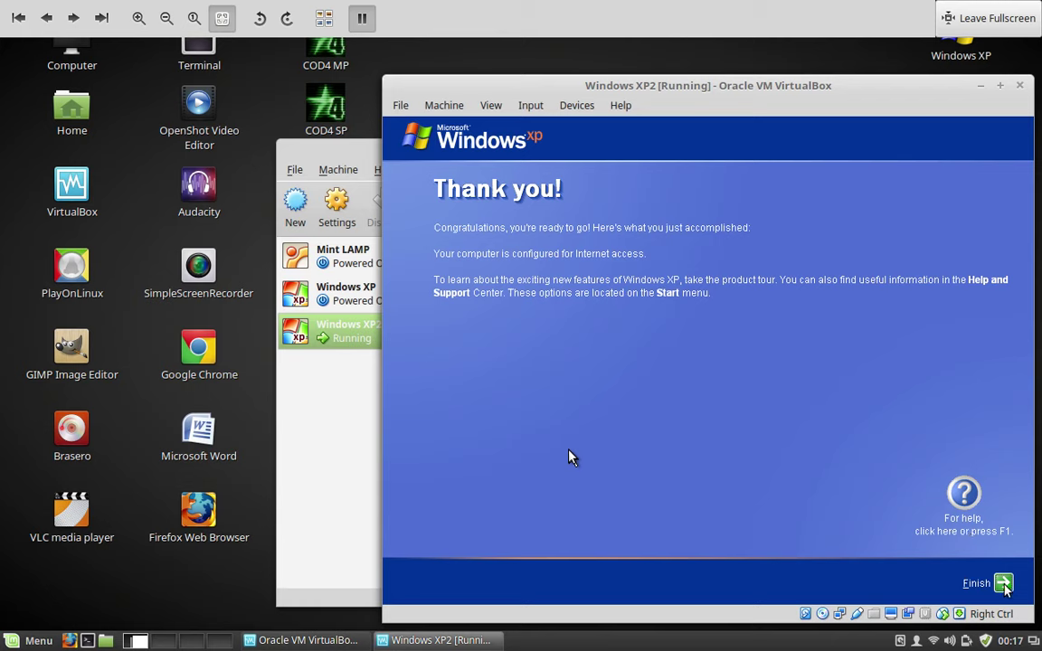
{"action": "left_click", "coordinate": [74, 18]}
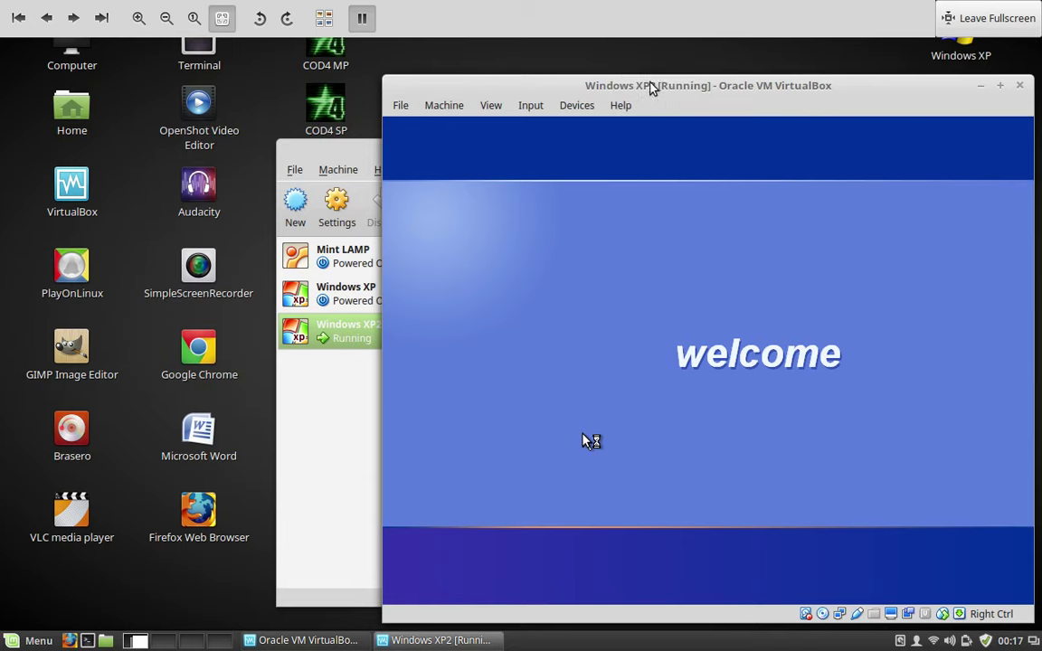
{"action": "left_click", "coordinate": [994, 19]}
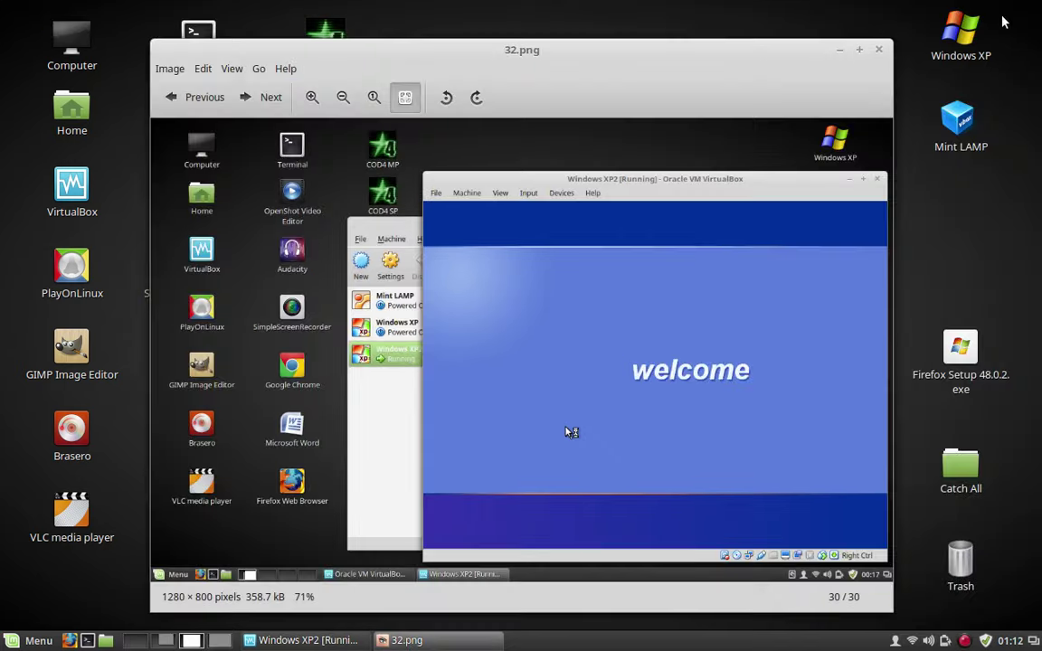
Close the 32.png image viewer and dismiss the Windows XP tour notification in the Windows XP2 virtual machine
{"action": "left_click", "coordinate": [878, 51]}
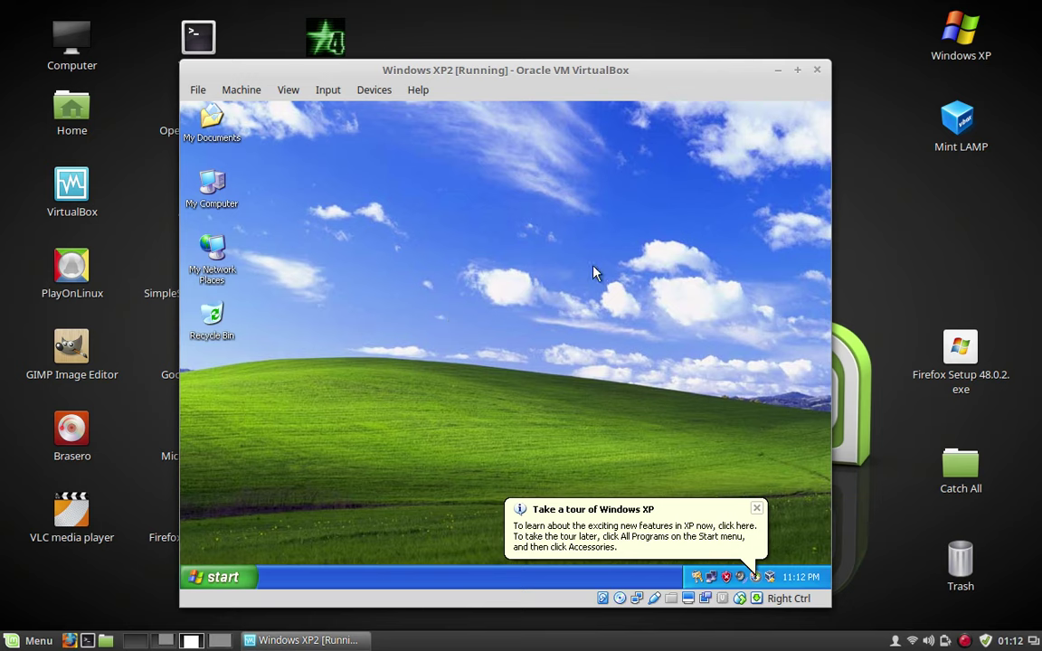
{"action": "right_click", "coordinate": [522, 271]}
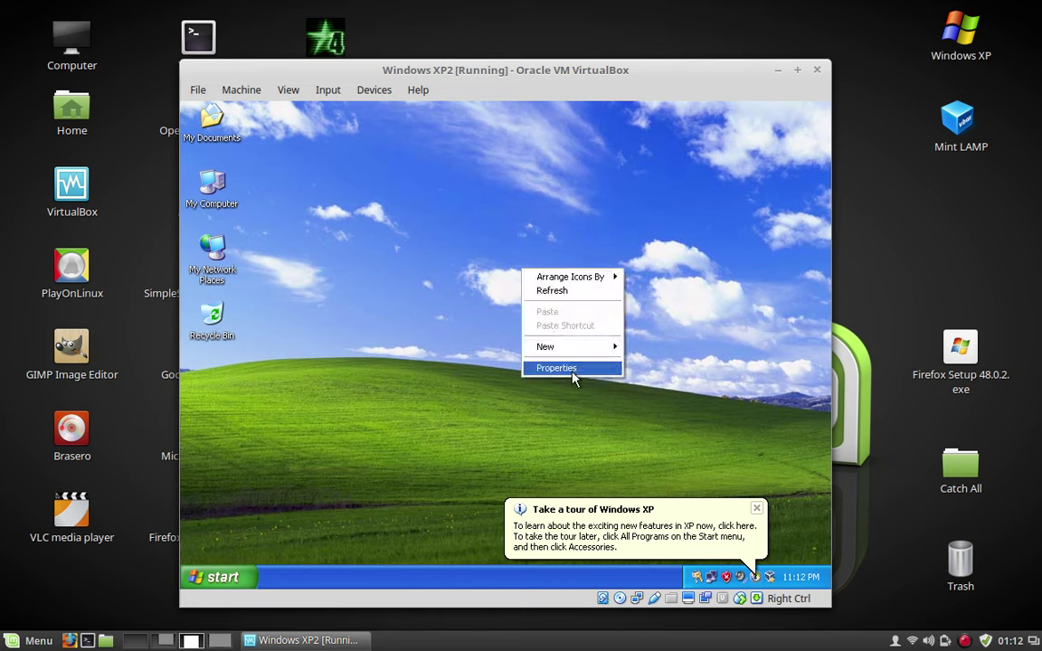
{"action": "left_click", "coordinate": [443, 302]}
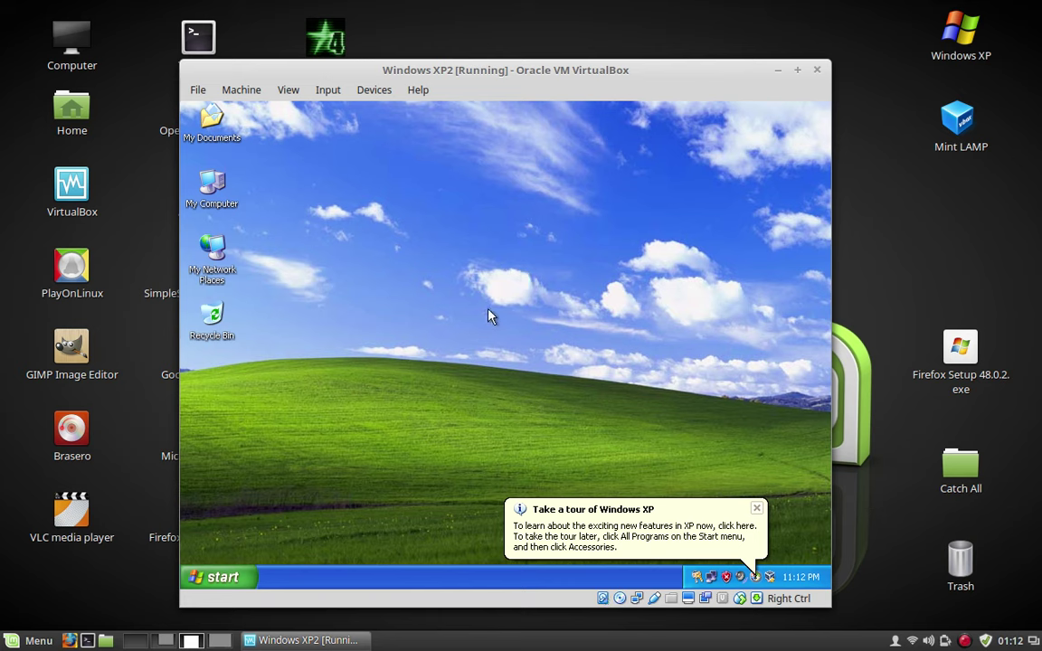
{"action": "left_click", "coordinate": [757, 509]}
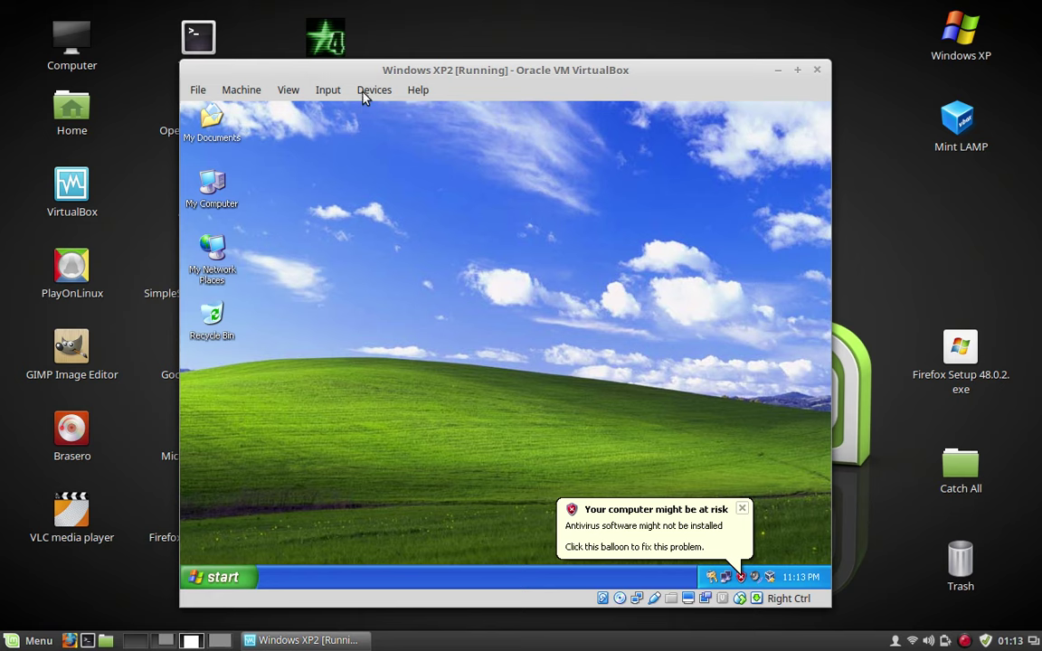
Try Scaled Mode for the Windows XP2 virtual machine and return it to the normal window display
{"action": "left_click", "coordinate": [294, 95]}
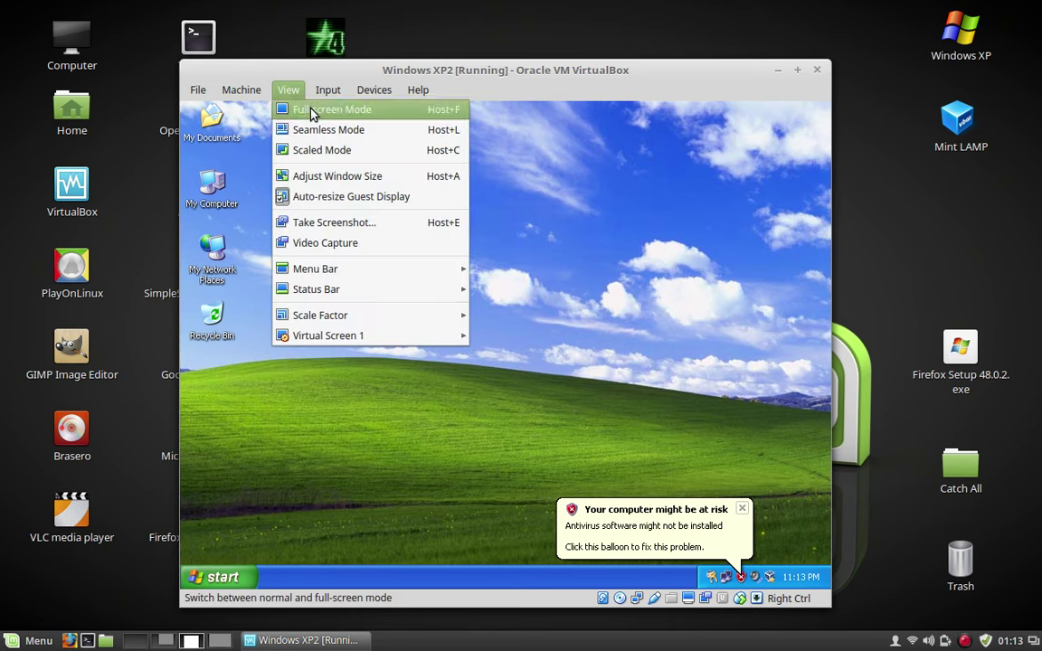
{"action": "key", "text": "Right"}
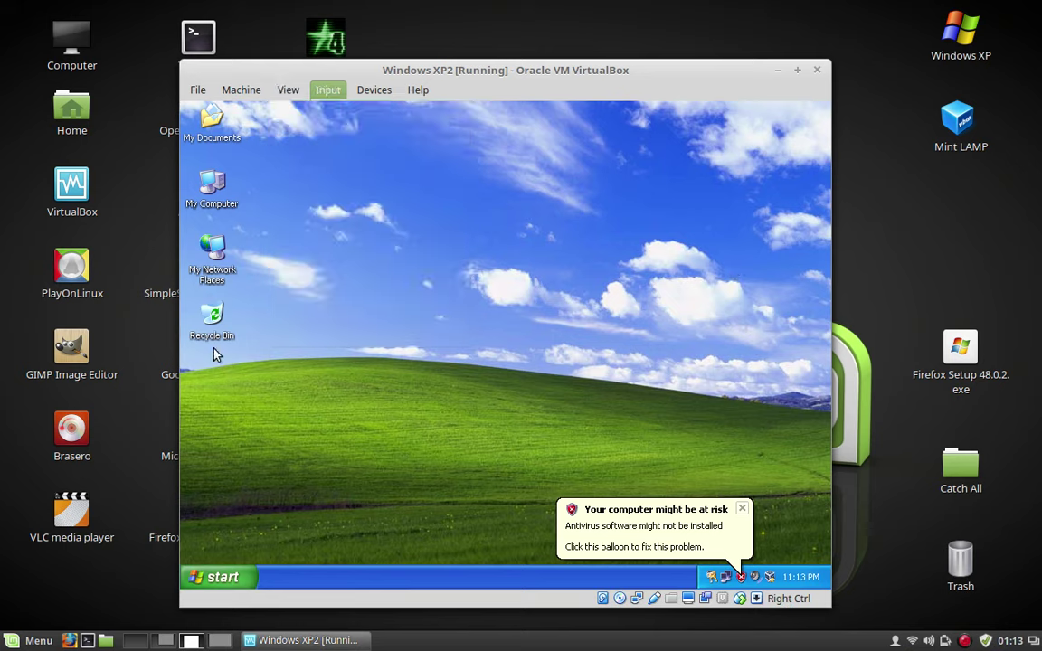
{"action": "key", "text": "Left"}
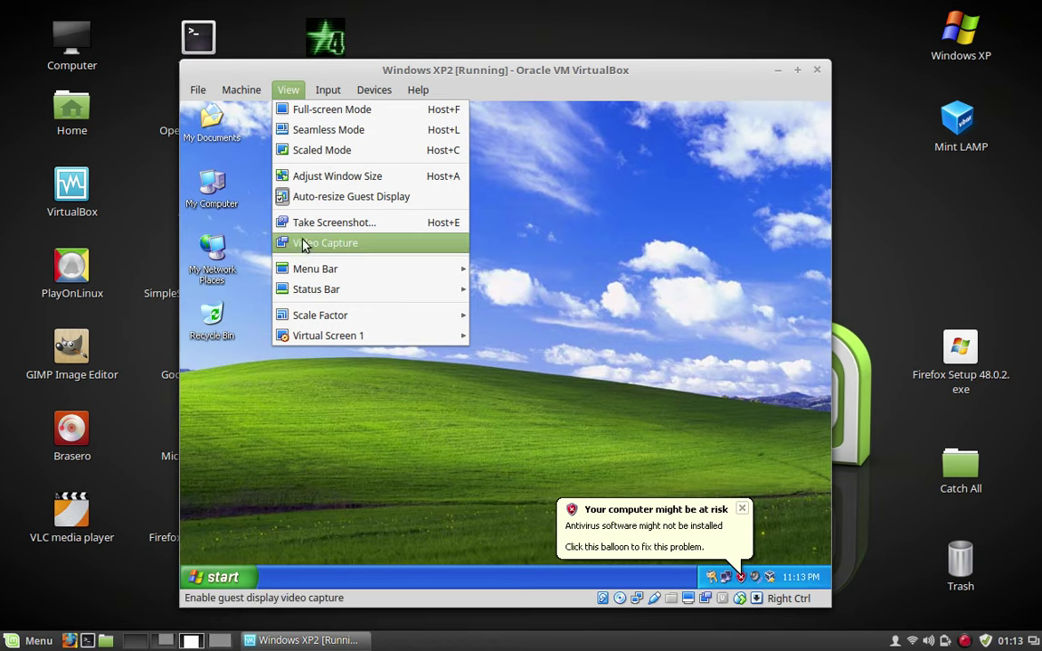
{"action": "left_click", "coordinate": [326, 152]}
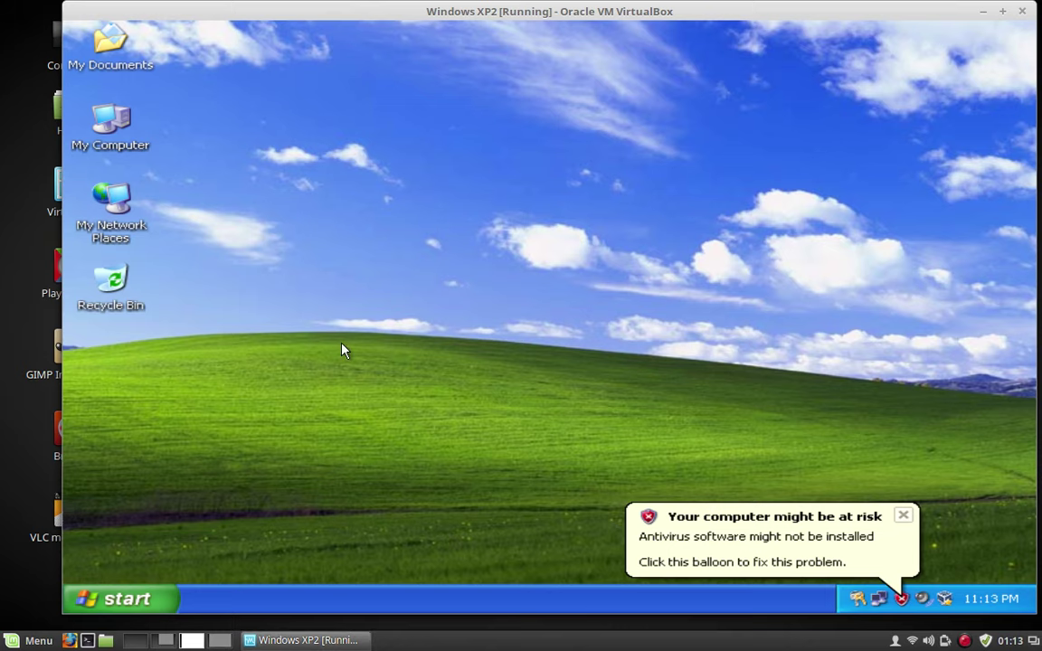
{"action": "key", "text": "ctrl+c"}
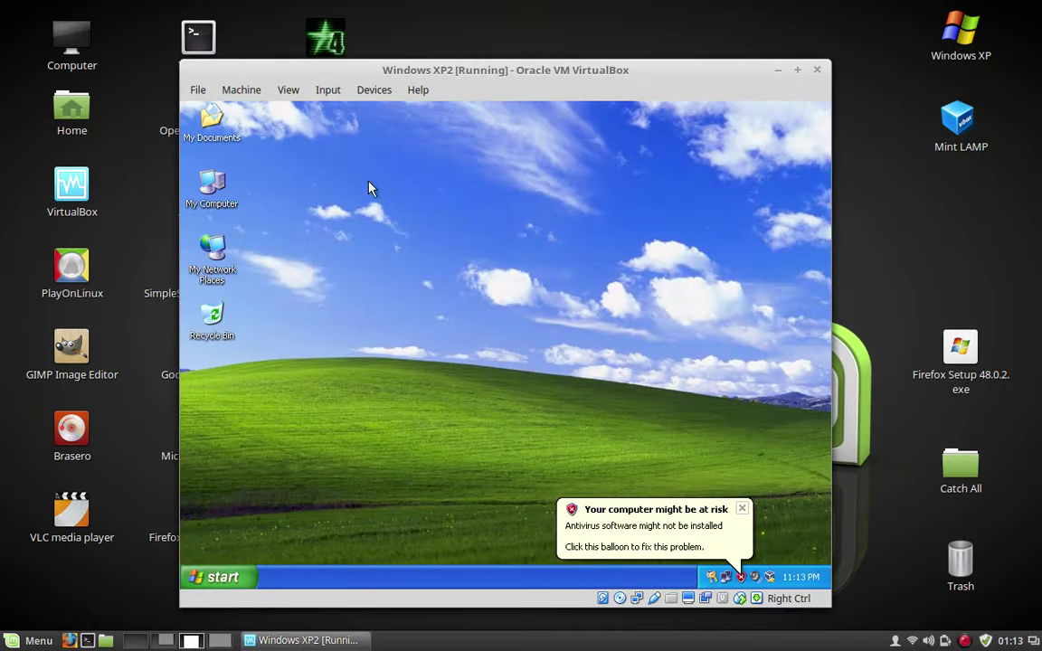
Move the virtual machine window up slightly and dismiss the security risk and Windows activation notifications
{"action": "left_click_drag", "start_coordinate": [463, 74], "coordinate": [489, 37]}
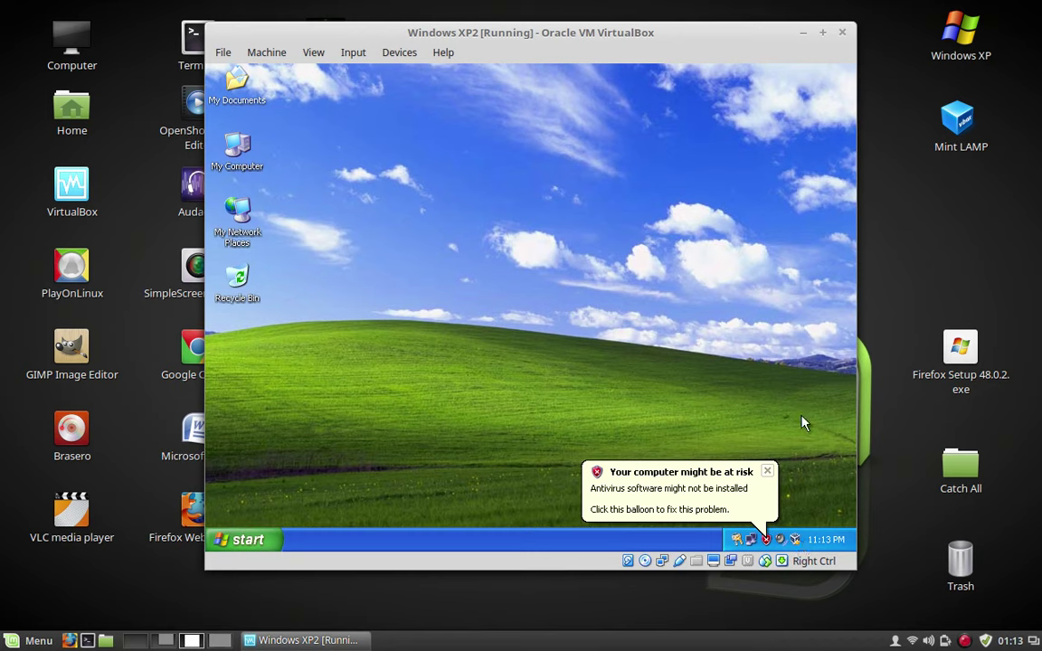
{"action": "left_click", "coordinate": [767, 471]}
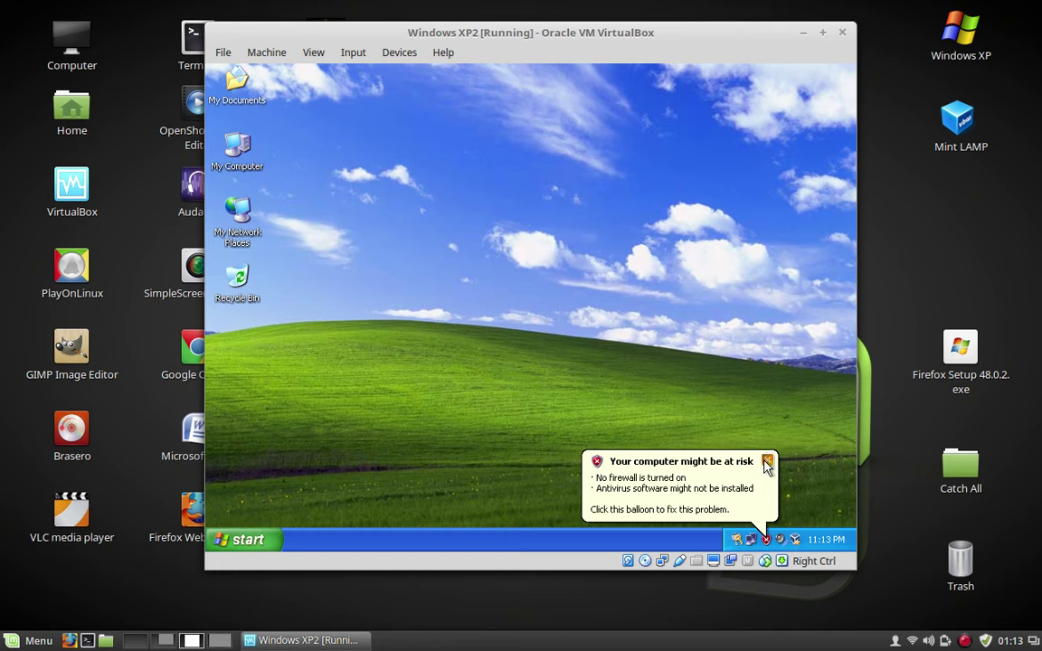
{"action": "left_click", "coordinate": [767, 461]}
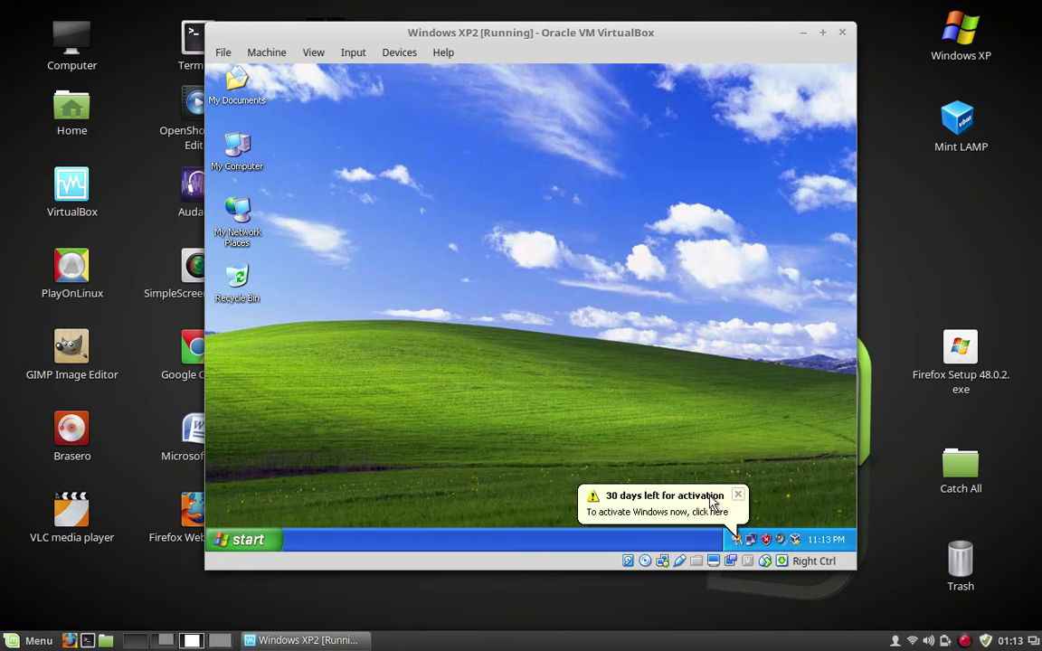
{"action": "left_click", "coordinate": [738, 494]}
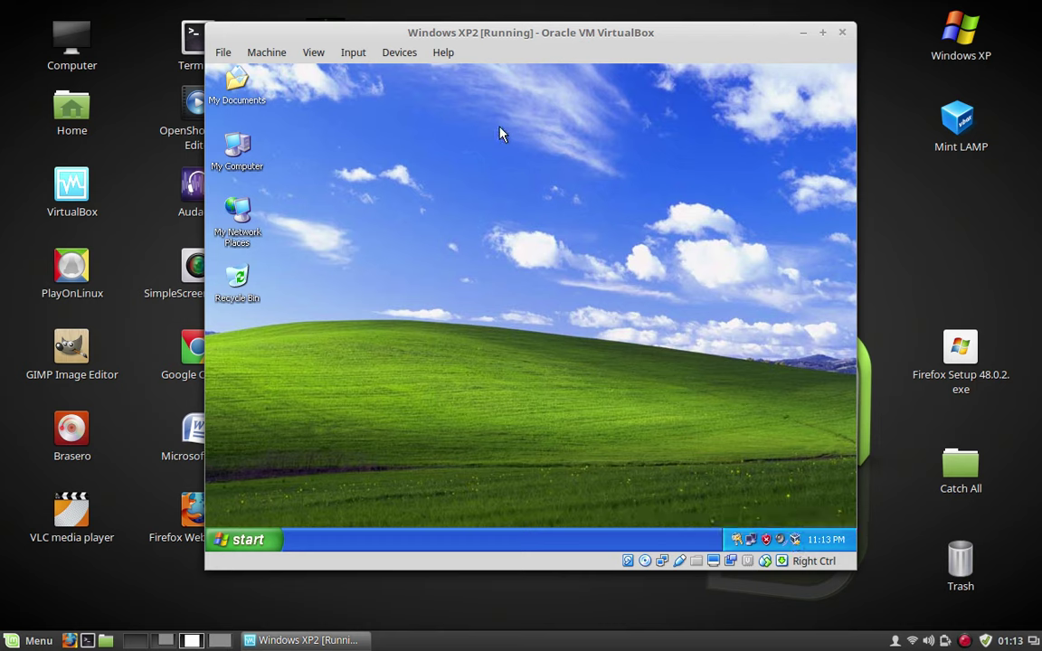
Insert the Guest Additions CD image into the virtual machine and quit its setup wizard without installing
{"action": "left_click", "coordinate": [398, 53]}
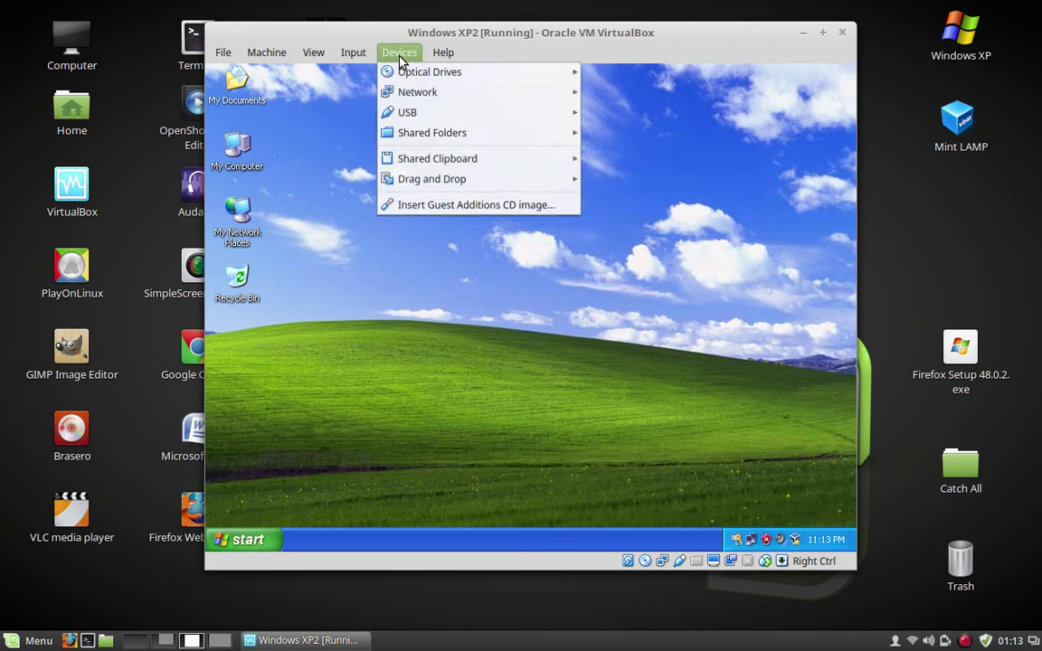
{"action": "left_click", "coordinate": [458, 210]}
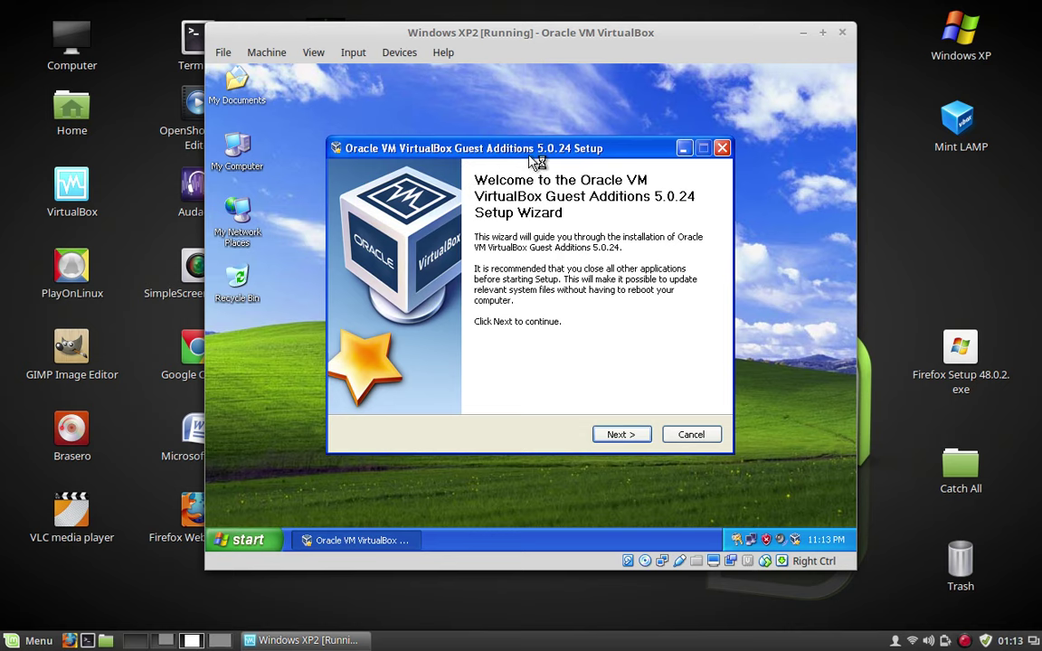
{"action": "left_click_drag", "start_coordinate": [532, 148], "coordinate": [274, 151]}
{"action": "left_click_drag", "start_coordinate": [380, 155], "coordinate": [549, 172]}
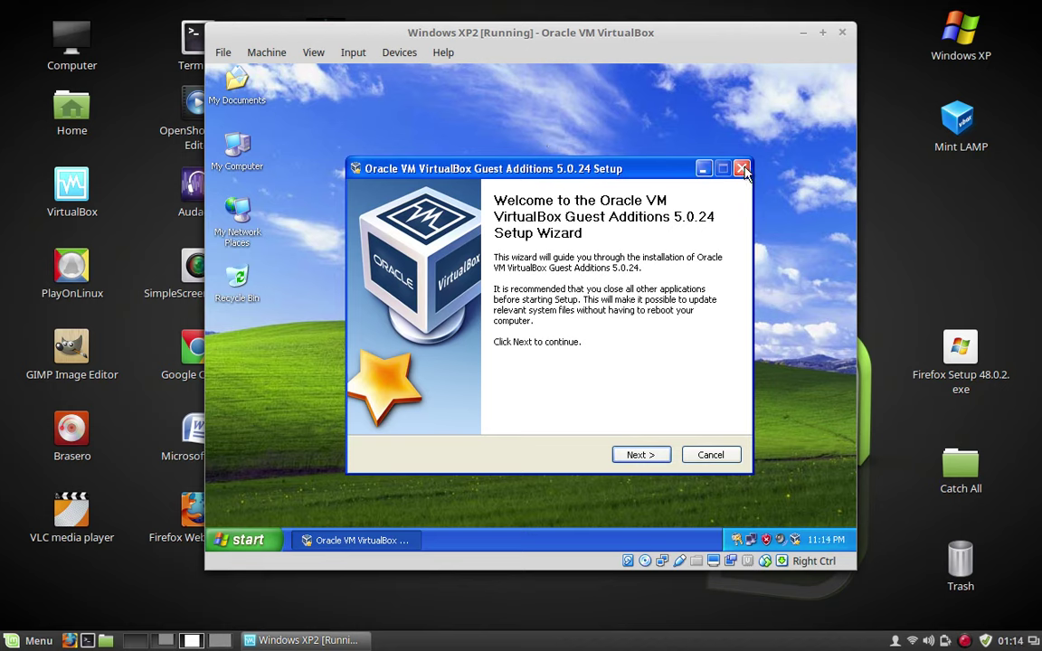
{"action": "left_click", "coordinate": [711, 457]}
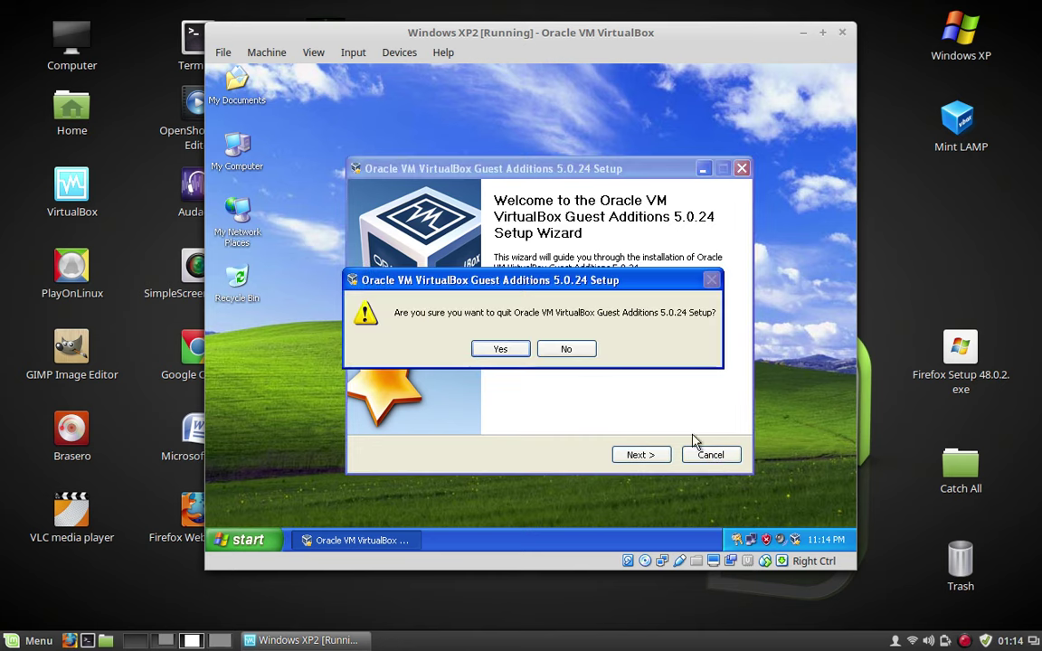
{"action": "left_click", "coordinate": [511, 350]}
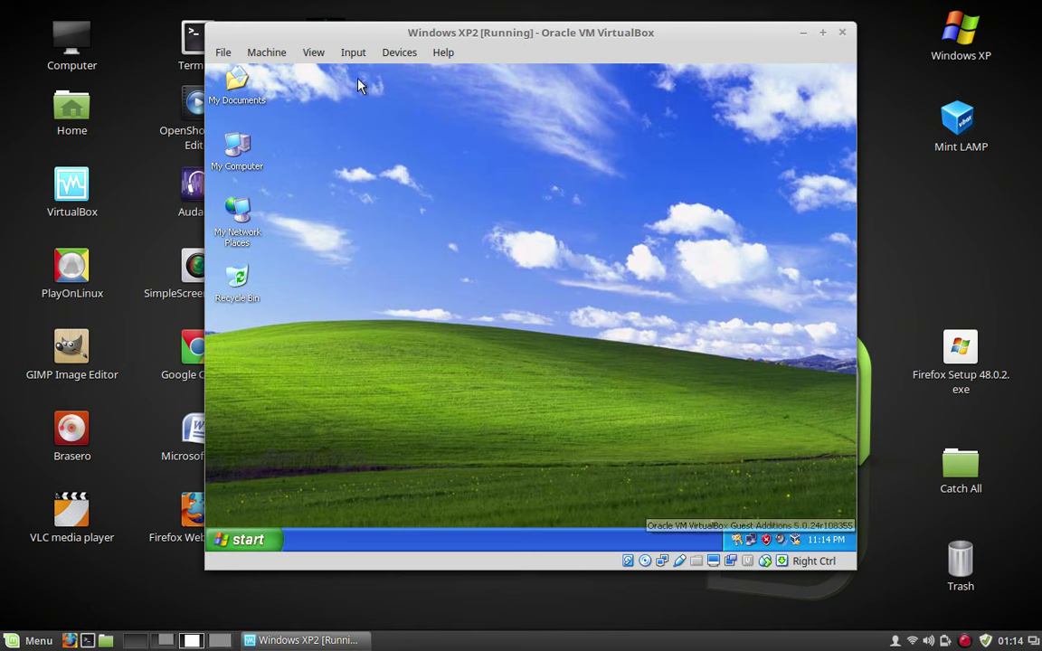
Show Windows XP in full-screen mode and look through All Programs in the Start menu
{"action": "left_click", "coordinate": [317, 54]}
{"action": "left_click", "coordinate": [333, 72]}
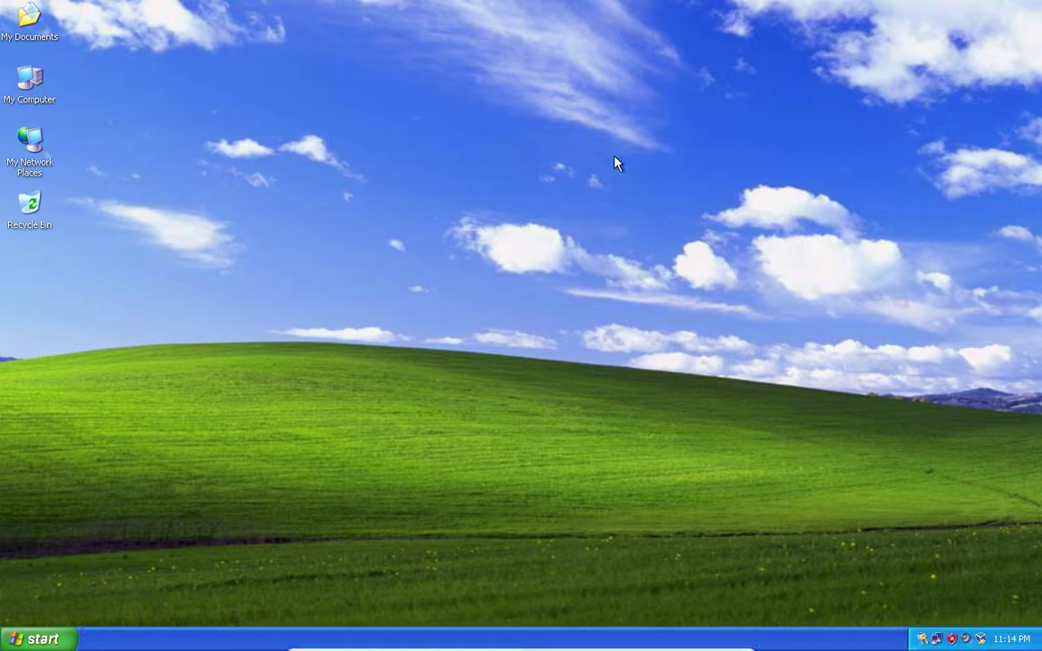
{"action": "mouse_move", "coordinate": [546, 648]}
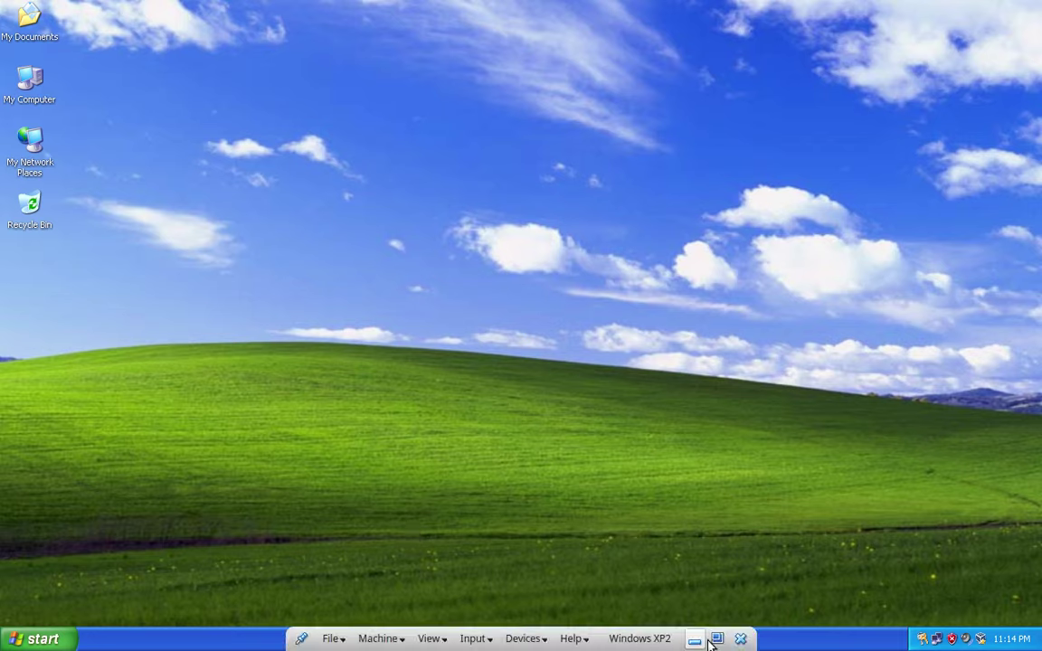
{"action": "left_click", "coordinate": [41, 638]}
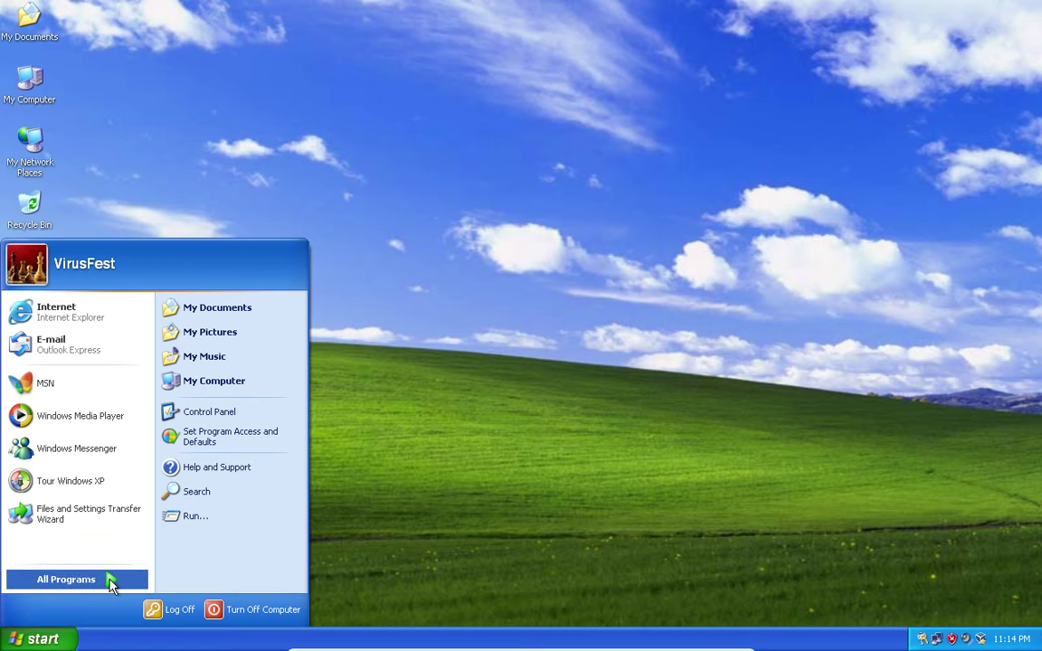
{"action": "left_click", "coordinate": [110, 581]}
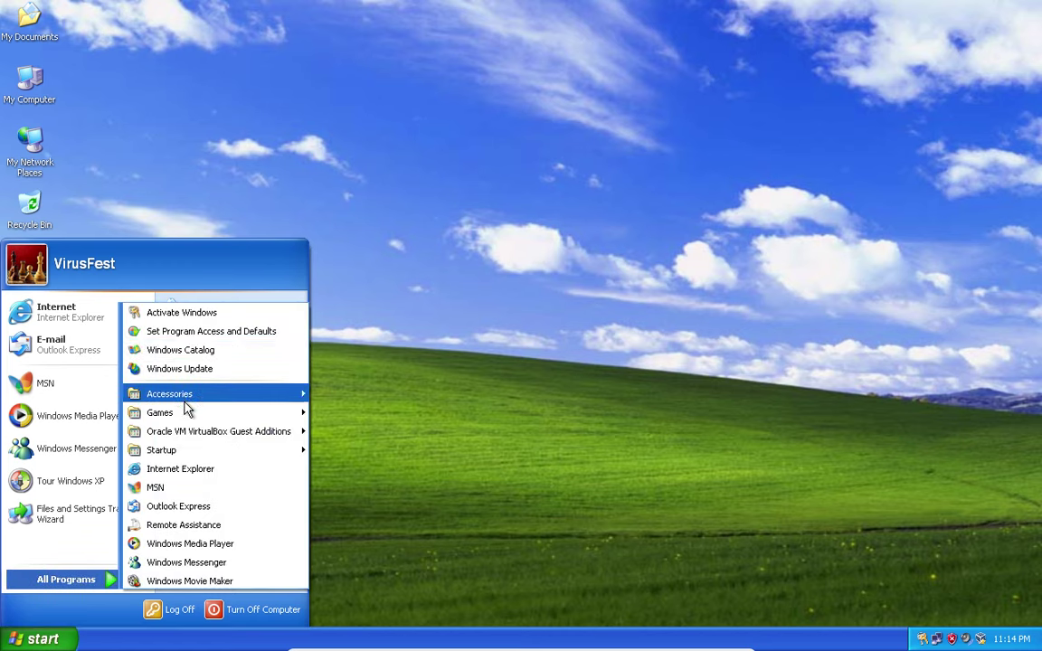
{"action": "mouse_move", "coordinate": [185, 401]}
{"action": "left_click", "coordinate": [795, 193]}
Return the virtual machine from full-screen to windowed mode and move its window aside to uncover the Linux desktop icons
{"action": "mouse_move", "coordinate": [543, 647]}
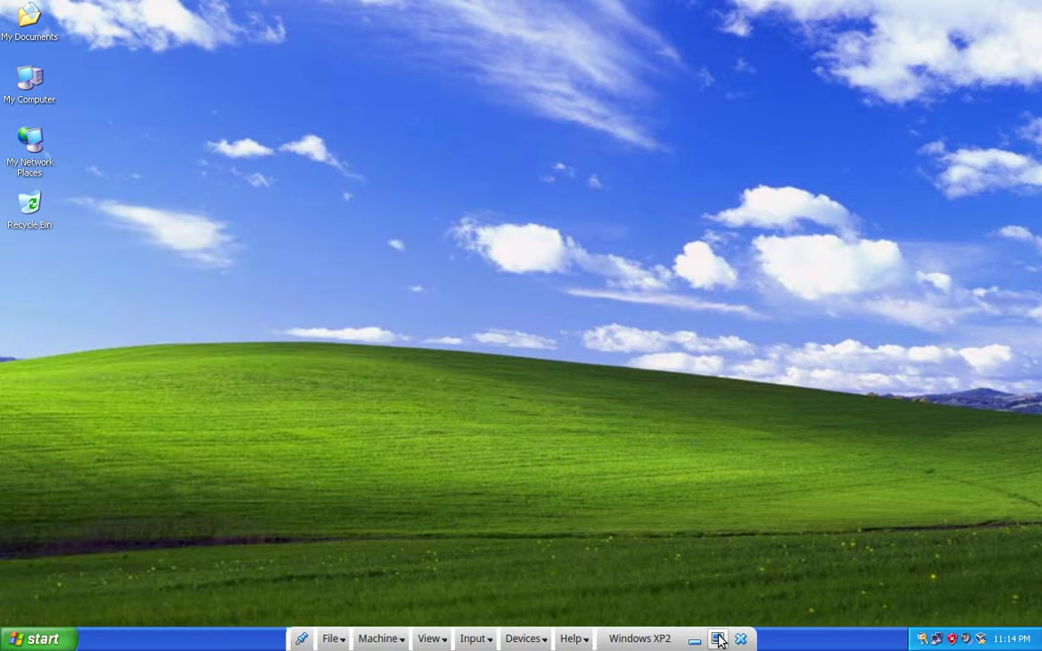
{"action": "left_click", "coordinate": [717, 640]}
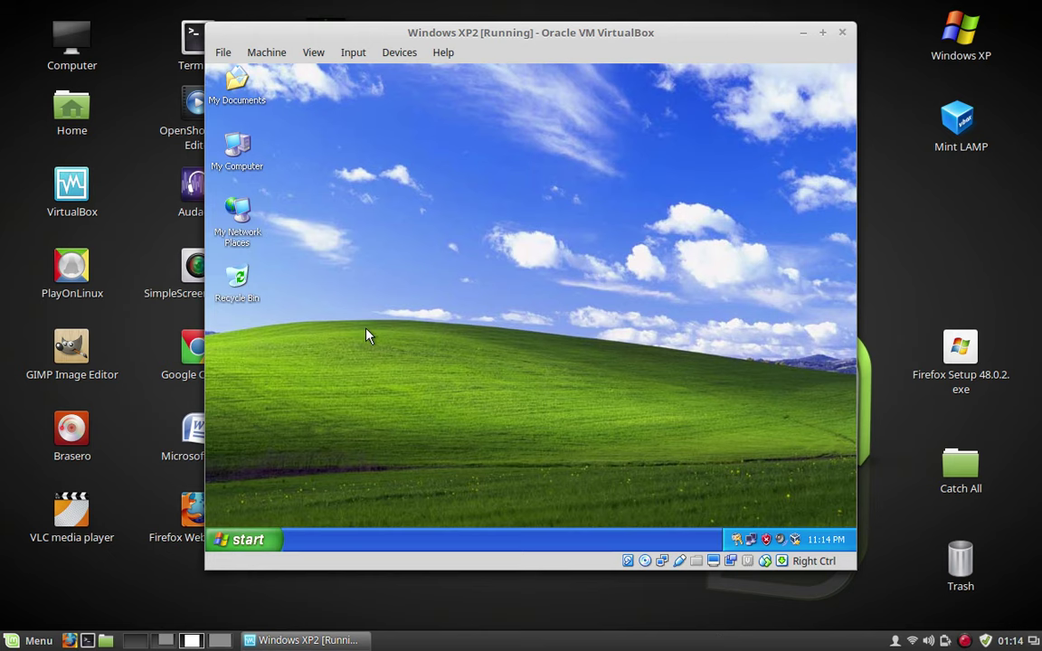
{"action": "left_click_drag", "start_coordinate": [497, 33], "coordinate": [647, 45]}
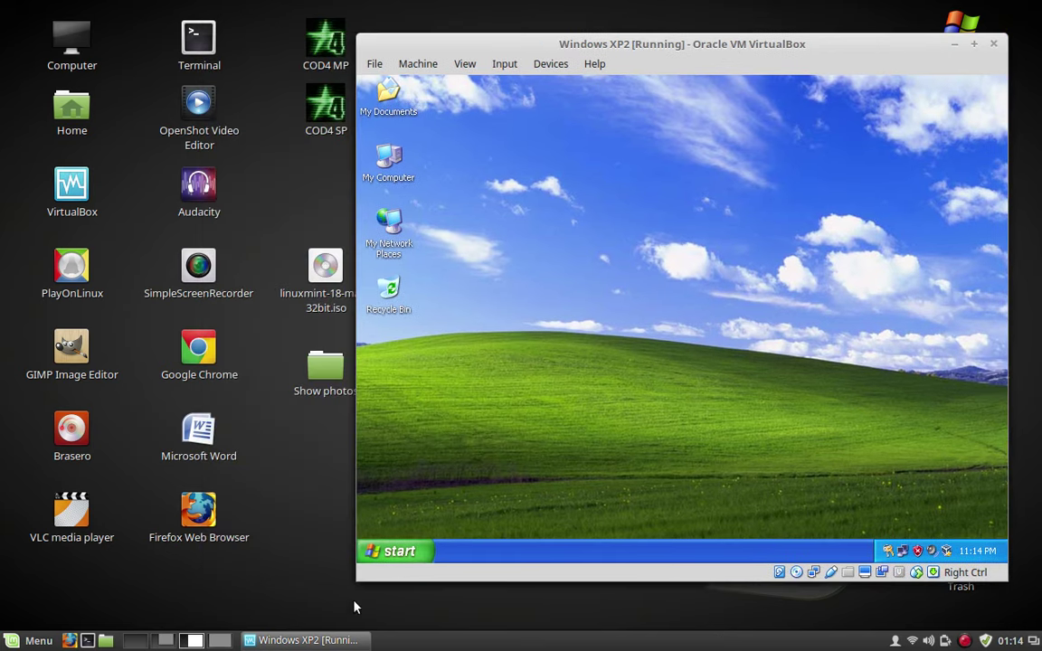
Run sudo apt-get install samba in a host terminal, authenticate with the sudo password, and close the terminal
{"action": "left_click", "coordinate": [89, 640]}
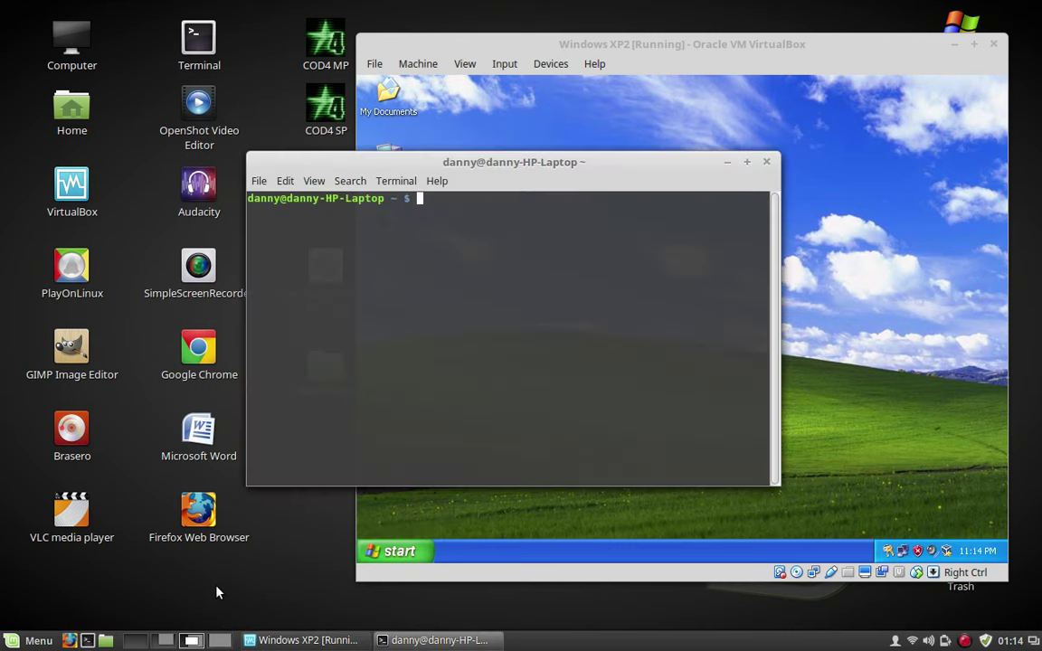
{"action": "type", "text": "sudo apt-get ins"}
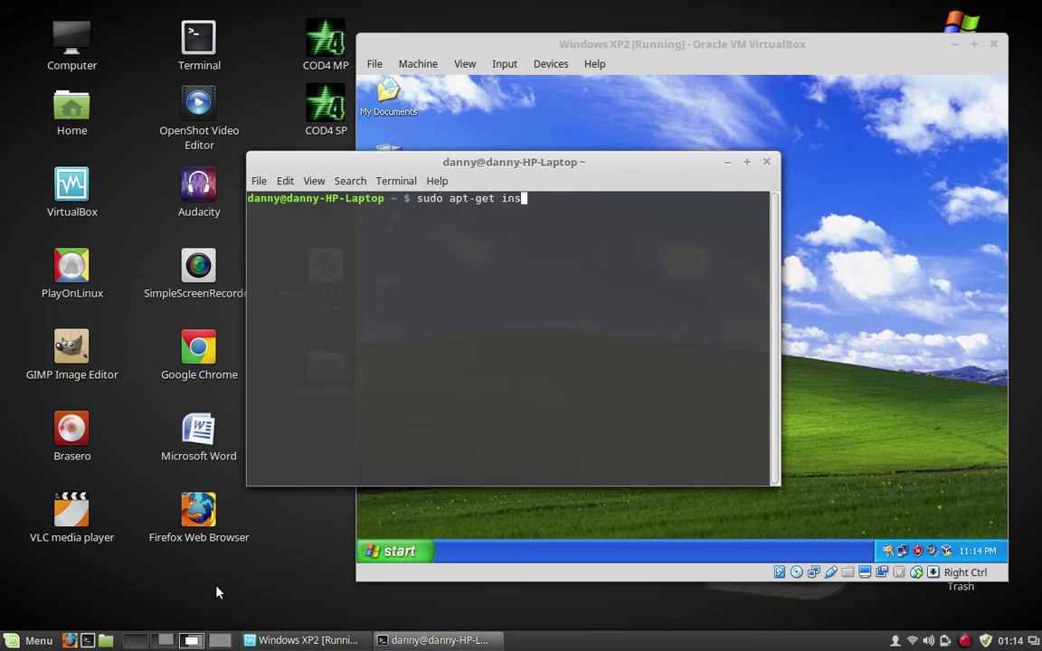
{"action": "type", "text": "tall samba"}
{"action": "key", "text": "Return"}
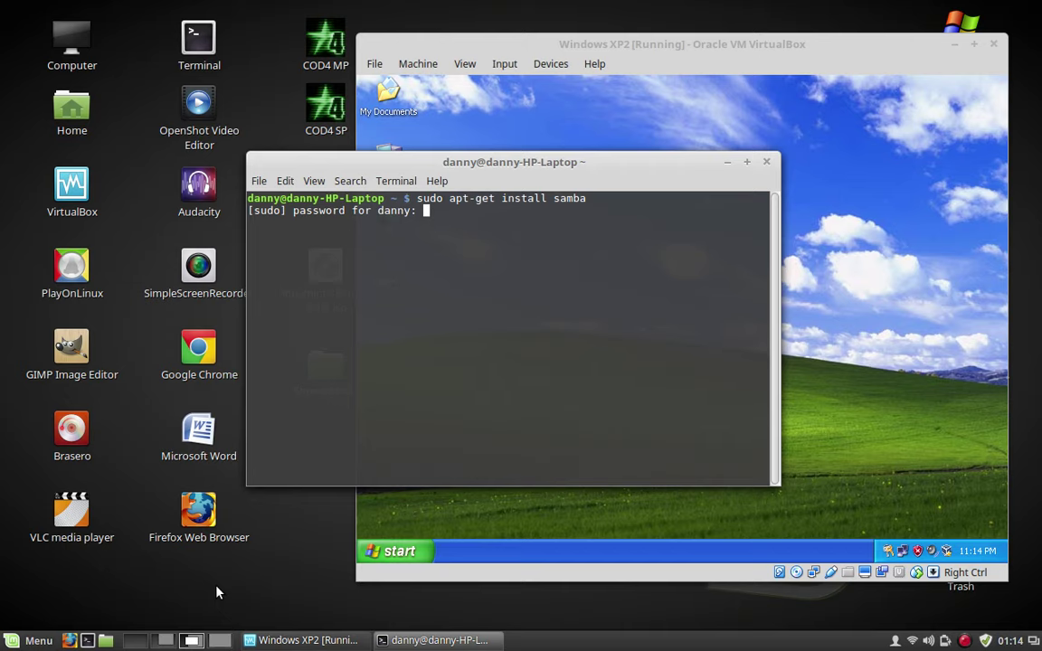
{"action": "key", "text": "Return"}
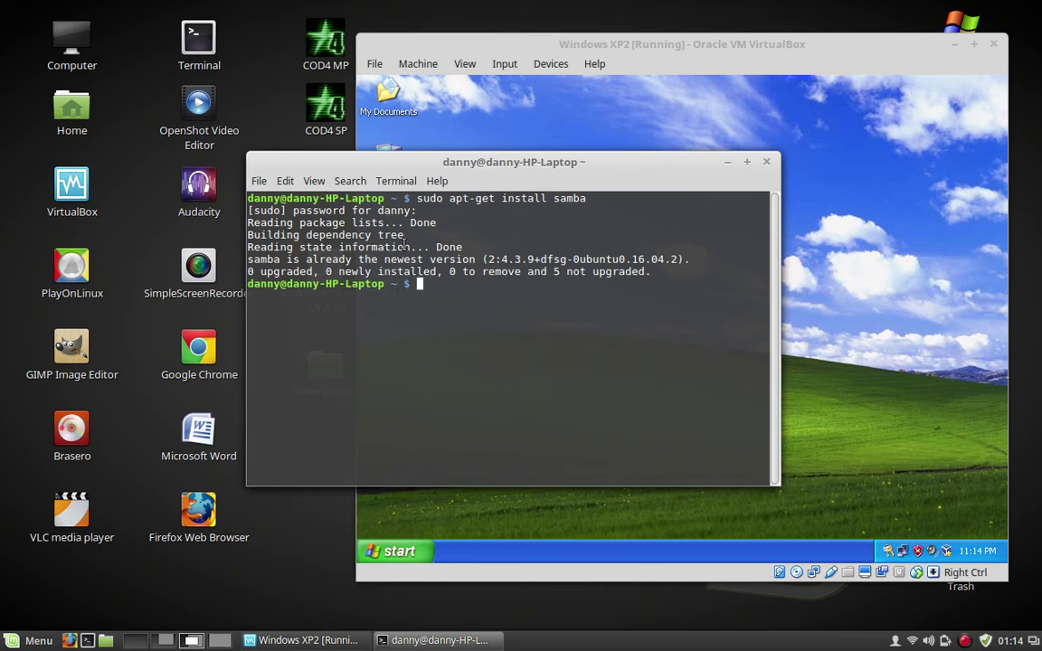
{"action": "left_click", "coordinate": [767, 164]}
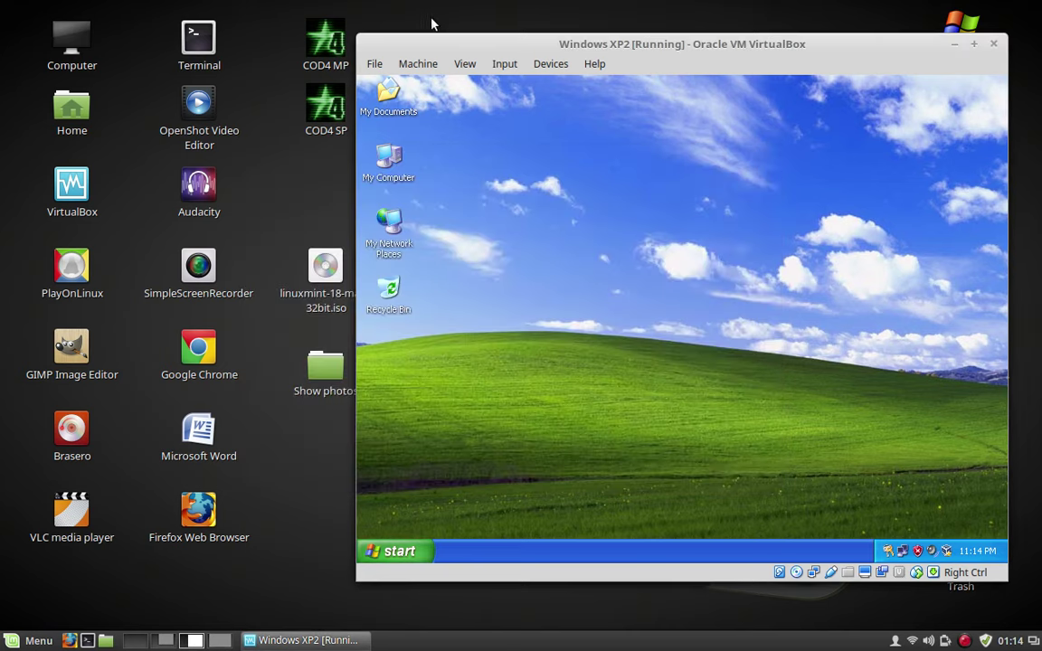
Shift the virtual machine window further aside and create a folder named Shared on the Linux desktop
{"action": "left_click_drag", "start_coordinate": [483, 41], "coordinate": [517, 46]}
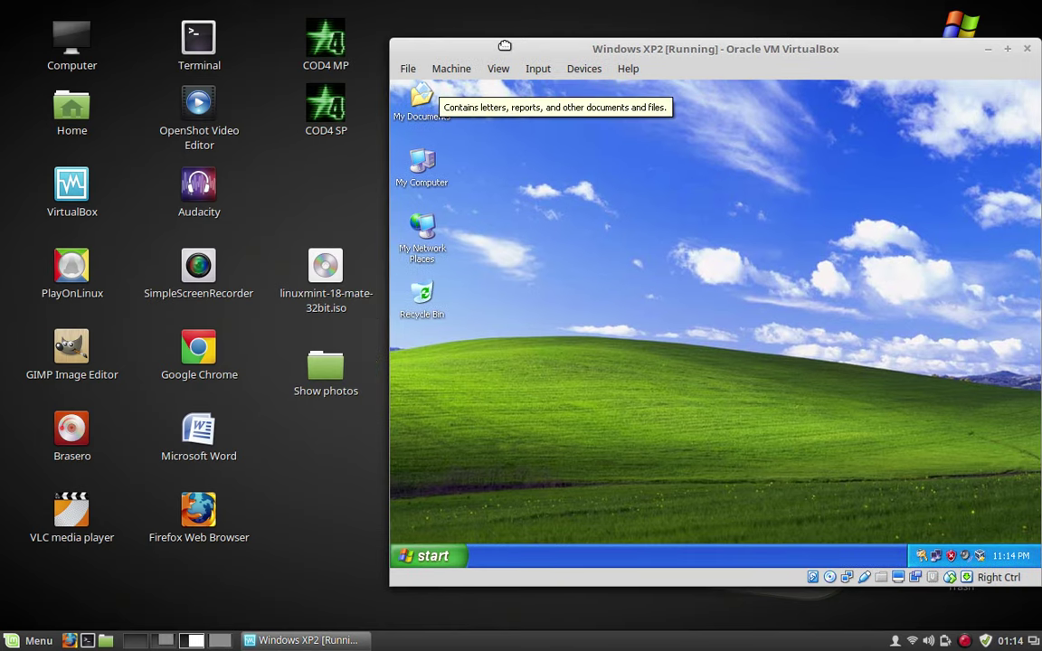
{"action": "right_click", "coordinate": [304, 193]}
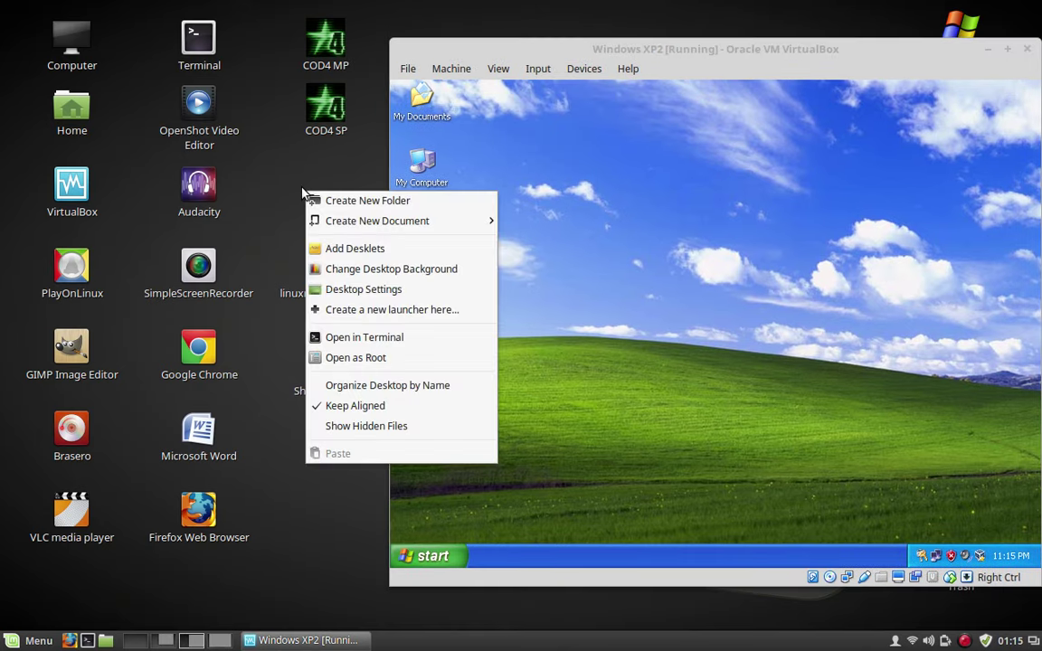
{"action": "left_click", "coordinate": [353, 201]}
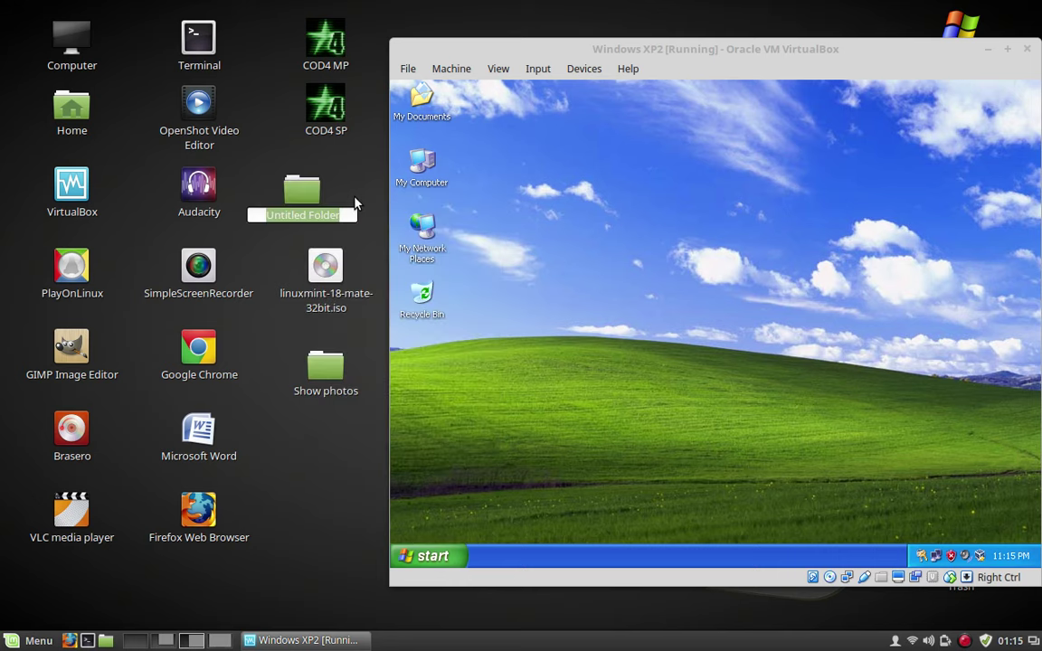
{"action": "type", "text": "Shared"}
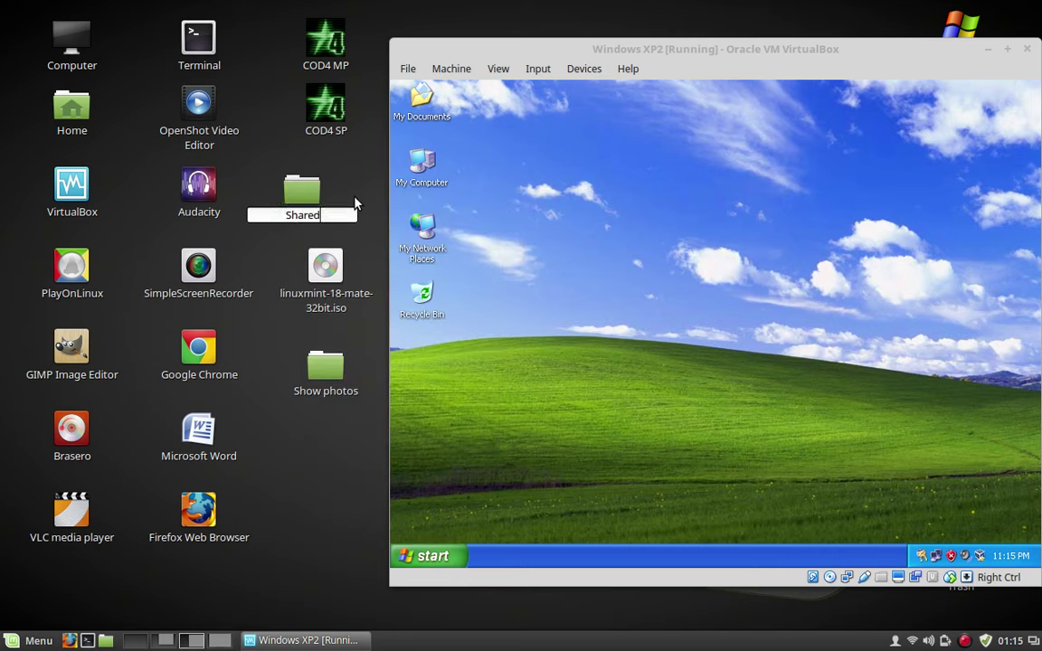
{"action": "key", "text": "Return"}
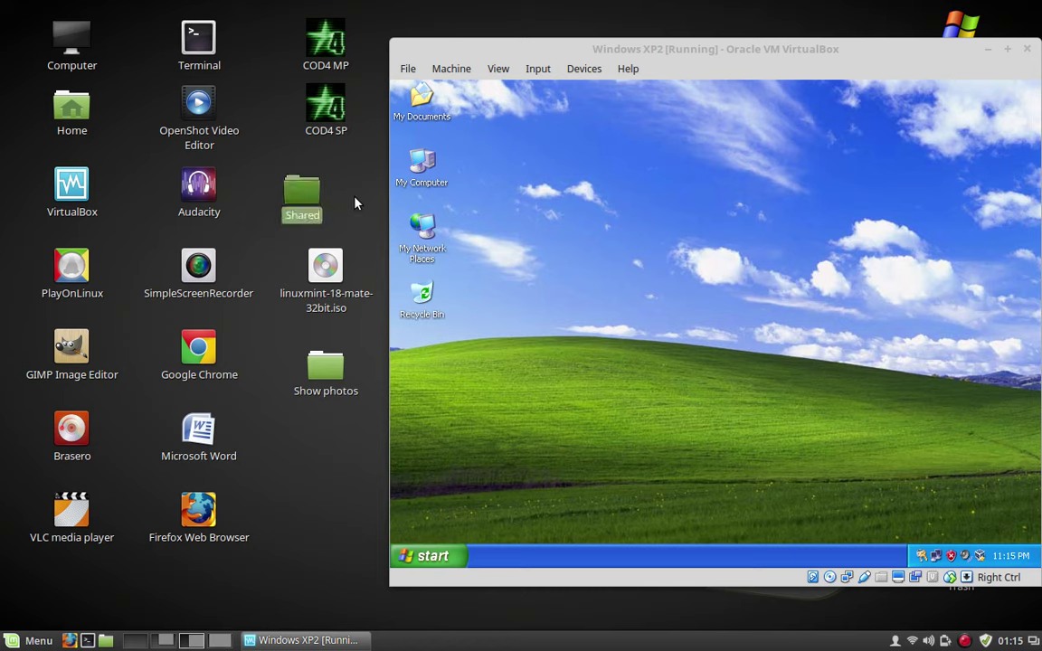
Share the Shared folder on the Linux desktop with create/delete rights for others and guest access, letting Nemo add the permissions automatically
{"action": "right_click", "coordinate": [307, 197]}
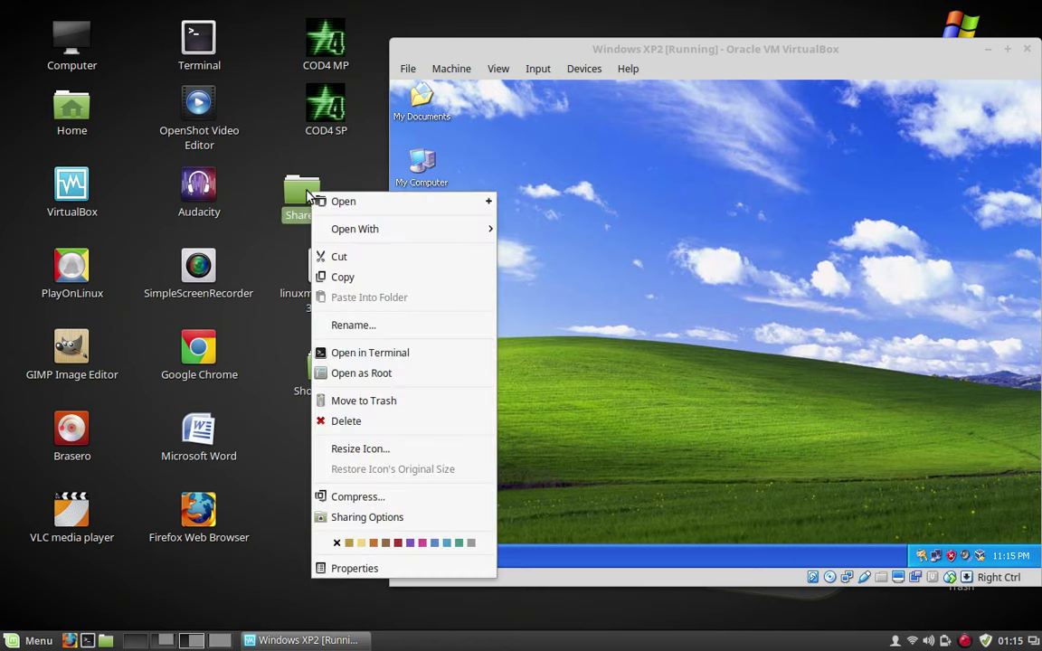
{"action": "left_click", "coordinate": [383, 520]}
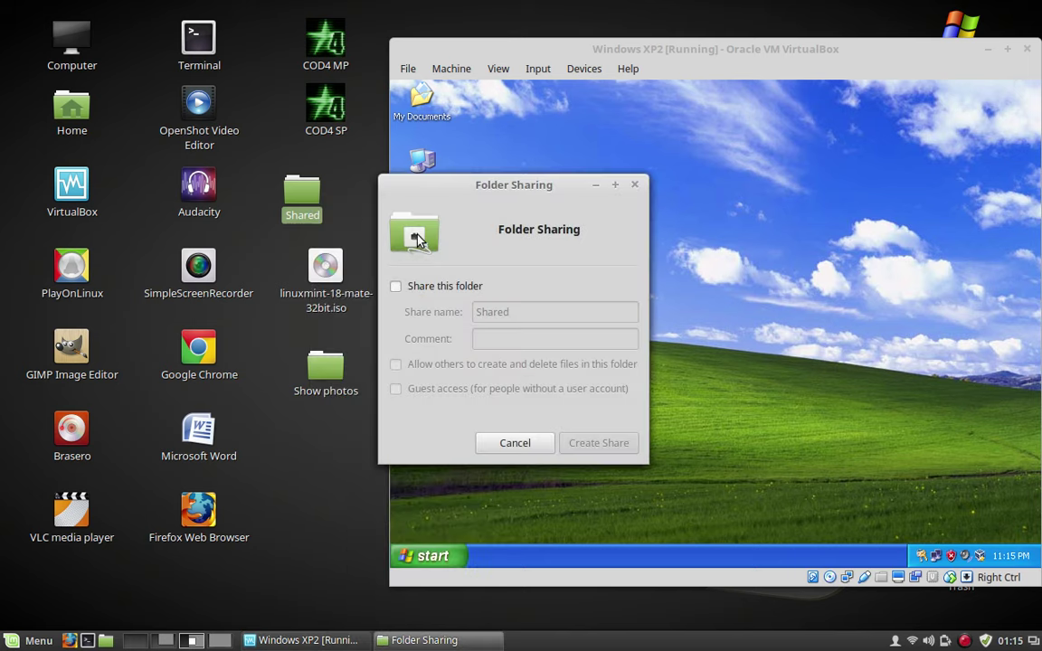
{"action": "left_click", "coordinate": [397, 288]}
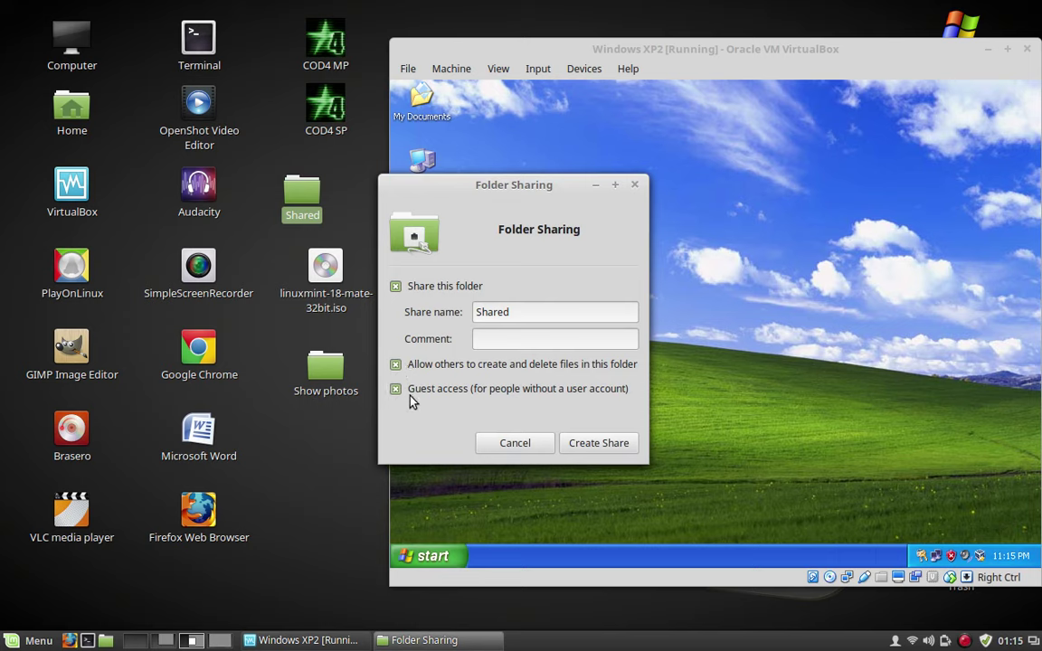
{"action": "left_click", "coordinate": [604, 450]}
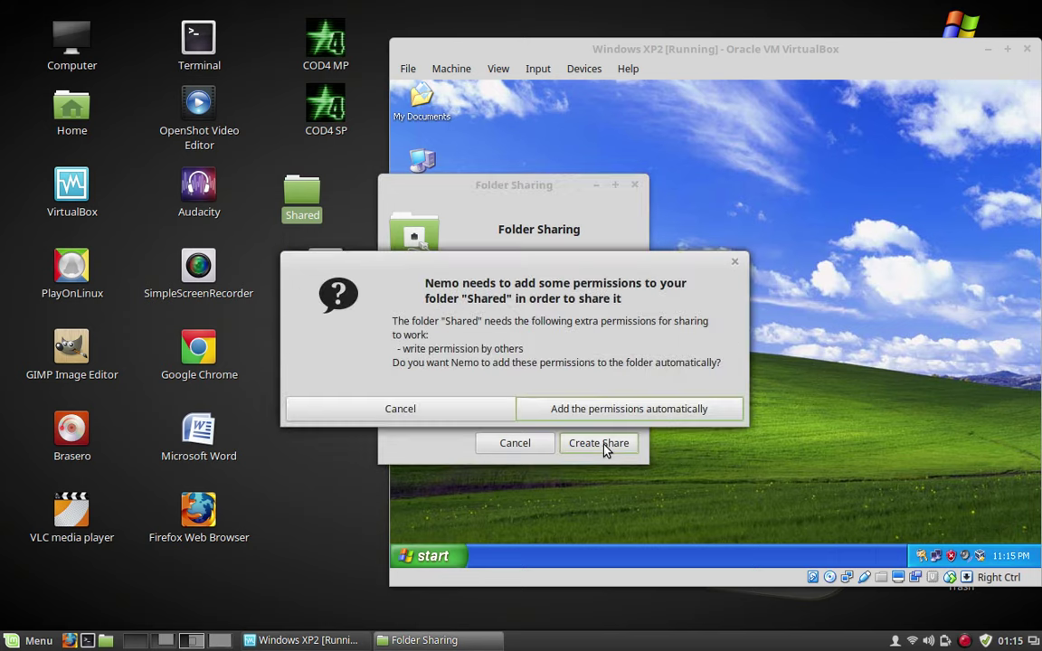
{"action": "left_click", "coordinate": [596, 414]}
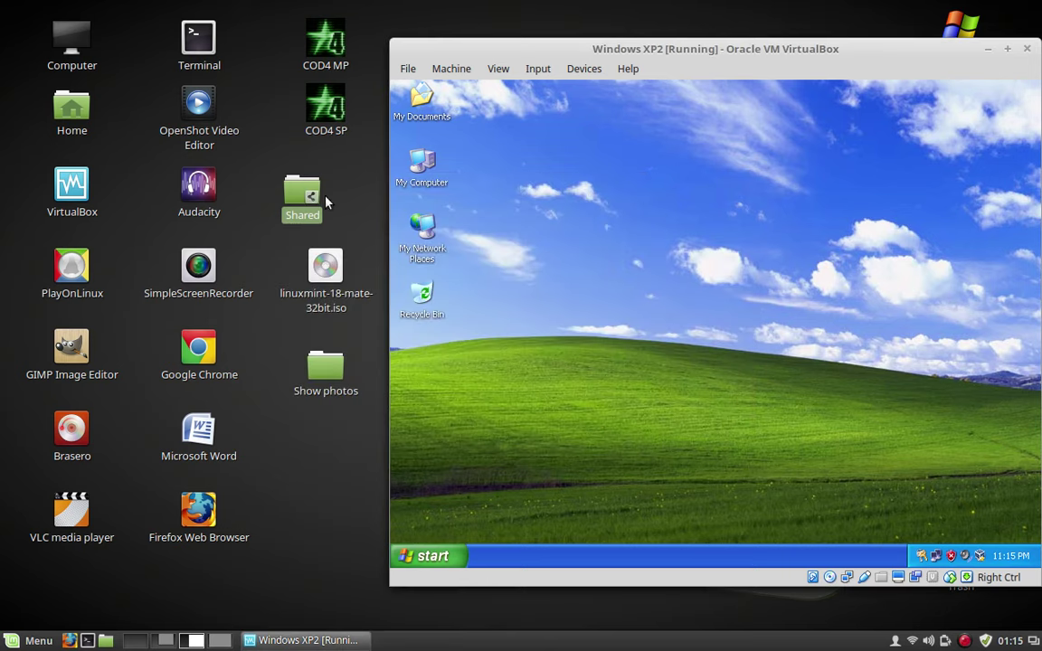
Set the Shared folder's file access to Read and write for owner, group and others, and apply the permissions to enclosed files
{"action": "right_click", "coordinate": [309, 202]}
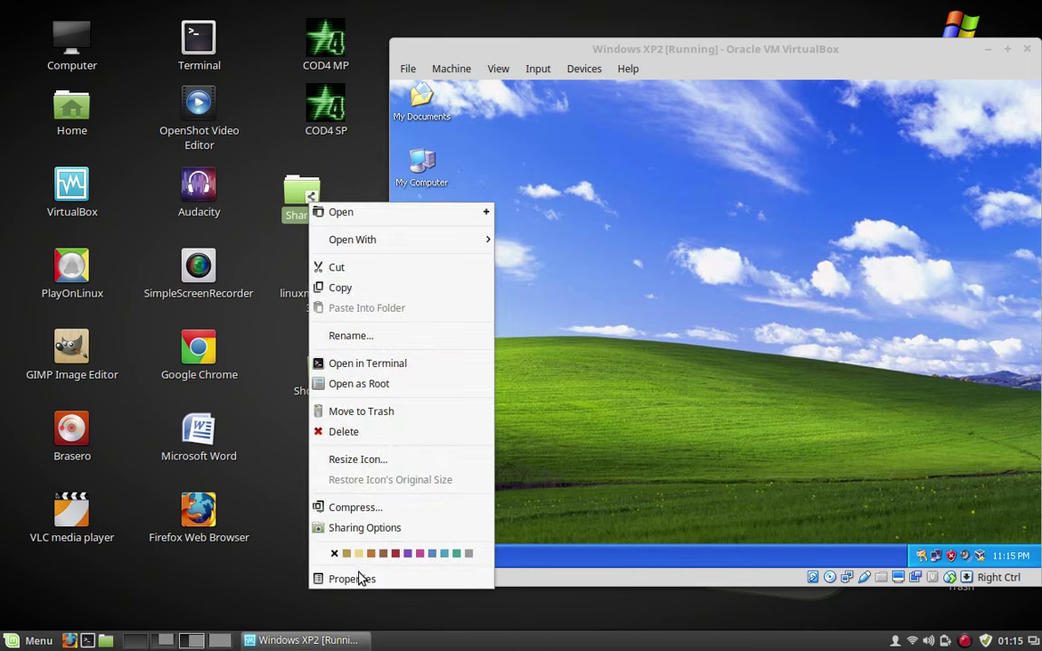
{"action": "left_click", "coordinate": [337, 580]}
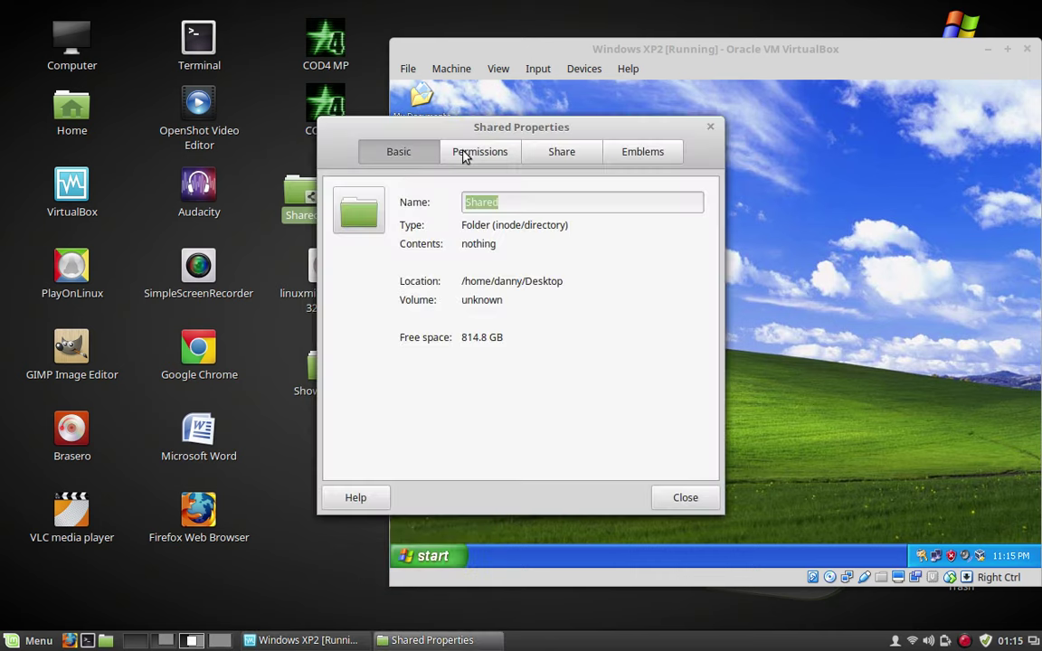
{"action": "left_click", "coordinate": [463, 156]}
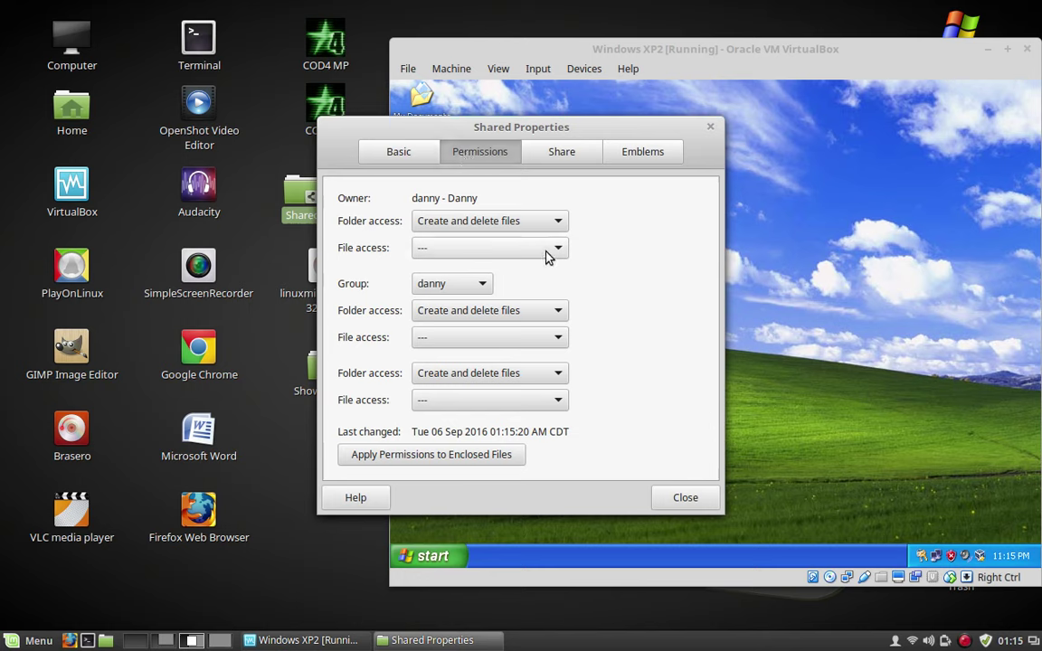
{"action": "left_click", "coordinate": [502, 246]}
{"action": "left_click", "coordinate": [470, 222]}
{"action": "left_click", "coordinate": [553, 337]}
{"action": "left_click", "coordinate": [457, 309]}
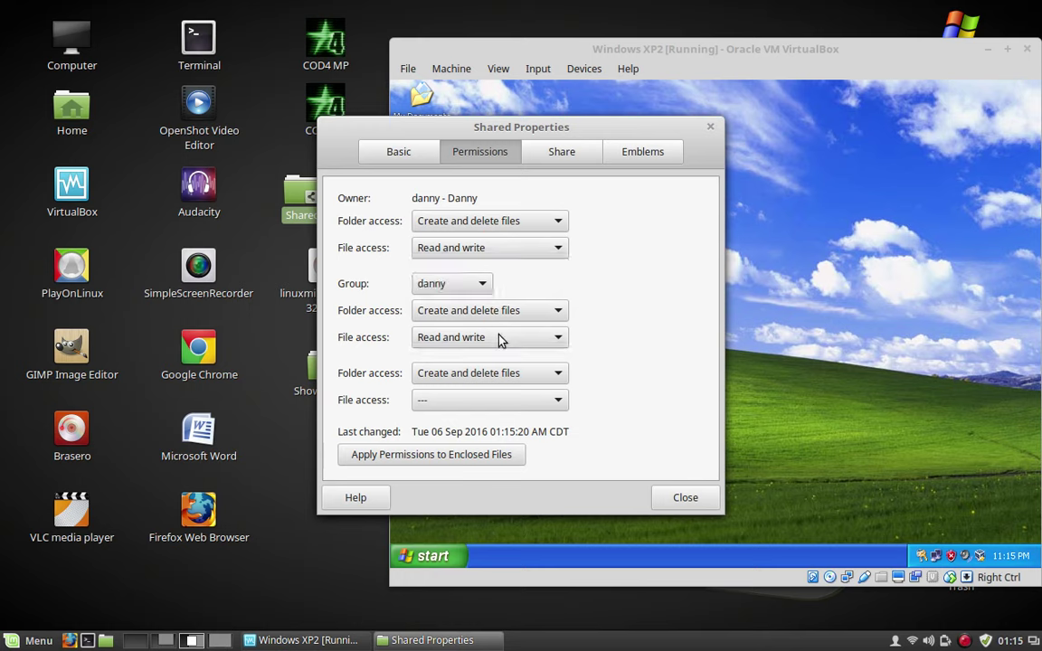
{"action": "left_click", "coordinate": [556, 401]}
{"action": "left_click", "coordinate": [467, 373]}
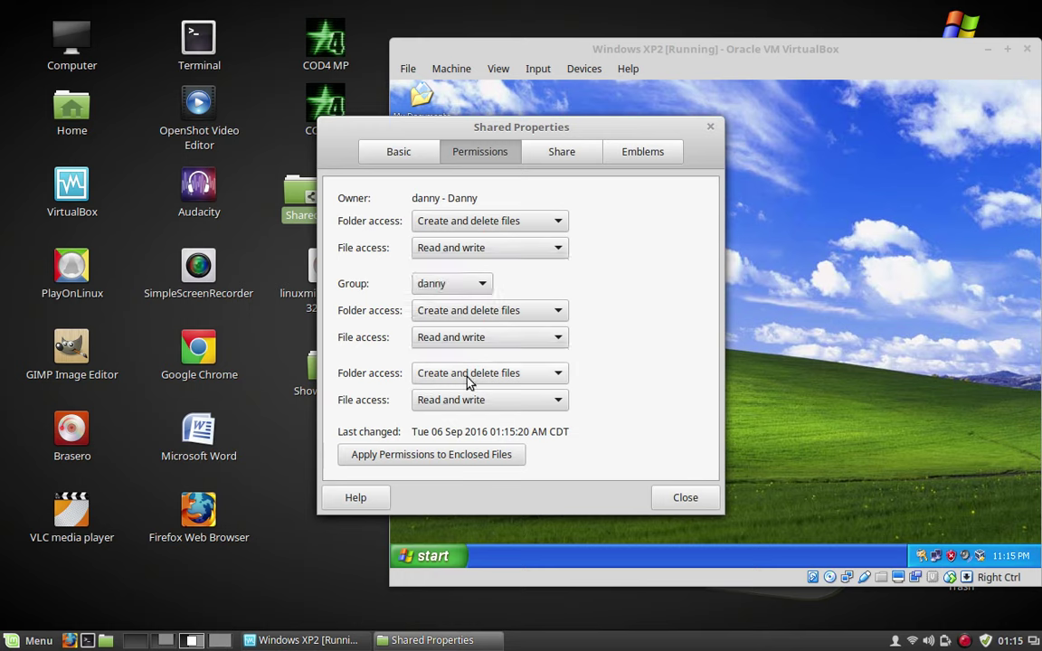
{"action": "left_click", "coordinate": [454, 454]}
{"action": "left_click", "coordinate": [692, 498]}
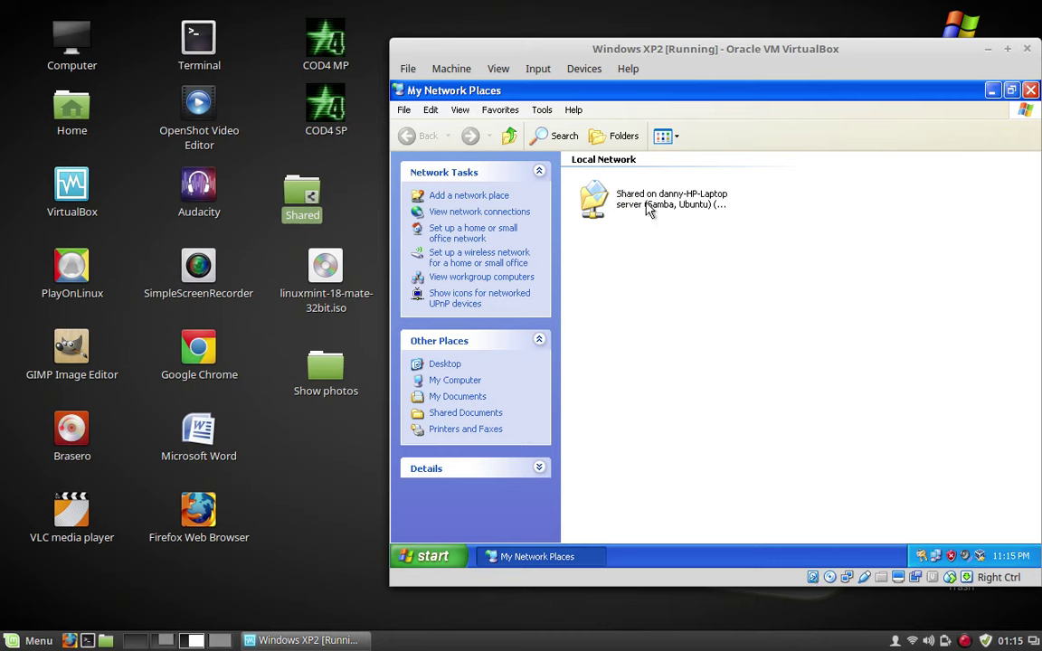
Show the Search Companion in Windows XP's My Network Places and try to create a shortcut to the Shared network folder
{"action": "left_click", "coordinate": [562, 136]}
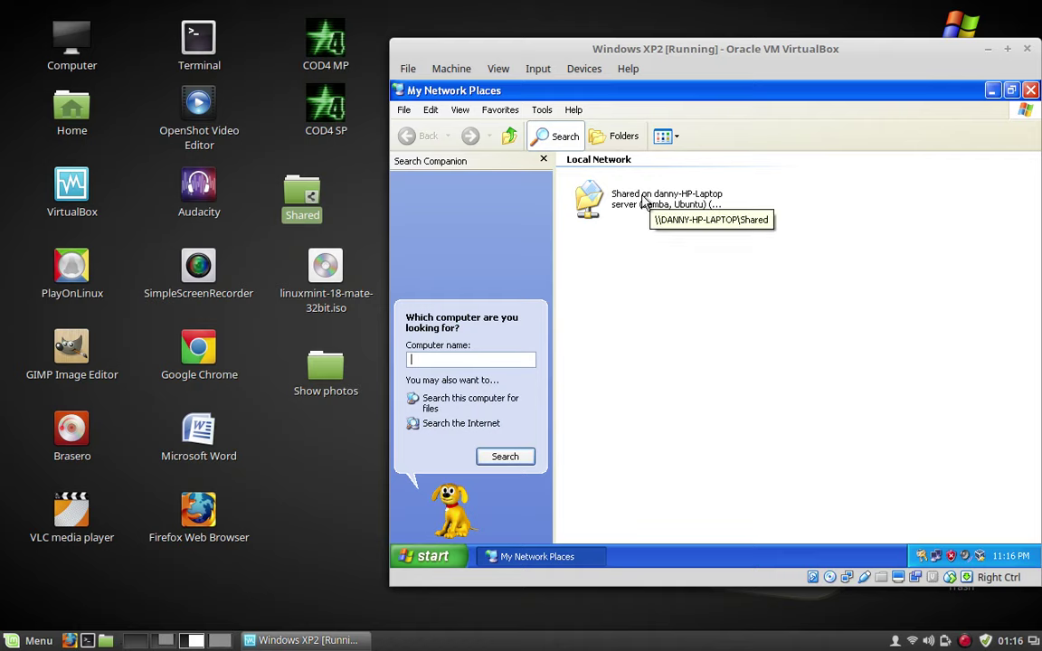
{"action": "double_click", "coordinate": [593, 200]}
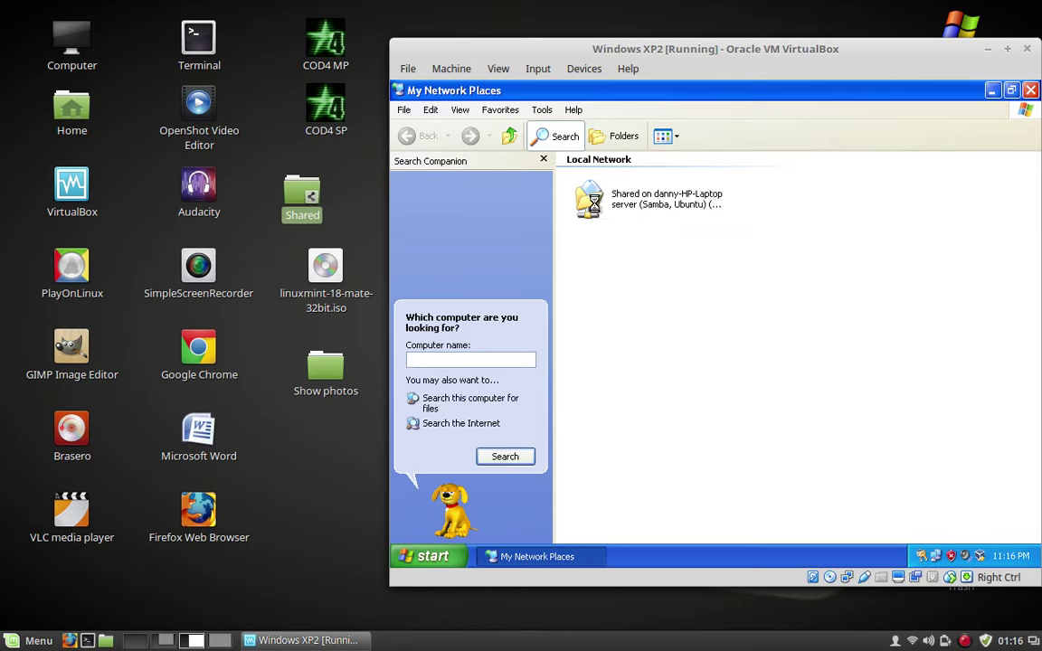
{"action": "right_click", "coordinate": [594, 207]}
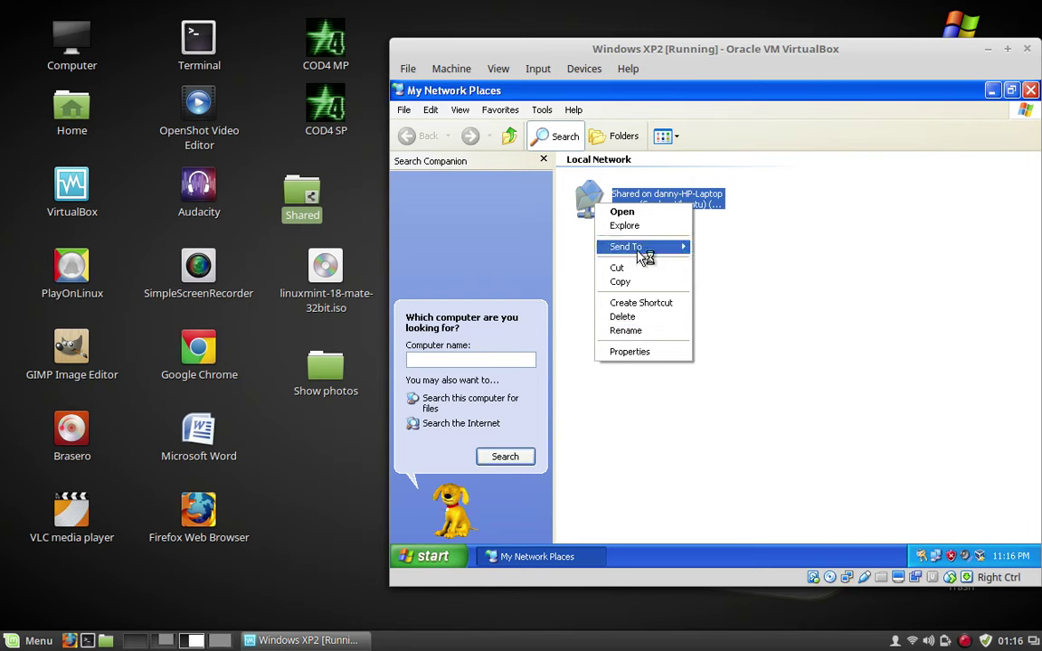
{"action": "left_click", "coordinate": [636, 305]}
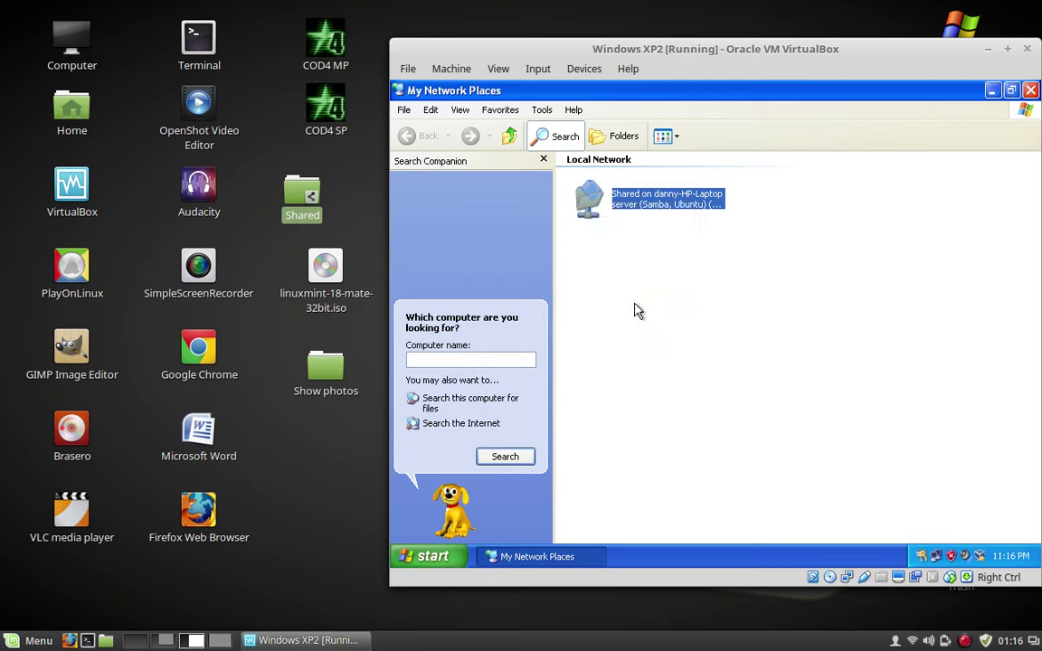
Shrink the My Network Places window clear of the desktop icons and try to send a shortcut of the Shared network folder to the desktop
{"action": "left_click", "coordinate": [1011, 91]}
{"action": "left_click_drag", "start_coordinate": [638, 181], "coordinate": [640, 140]}
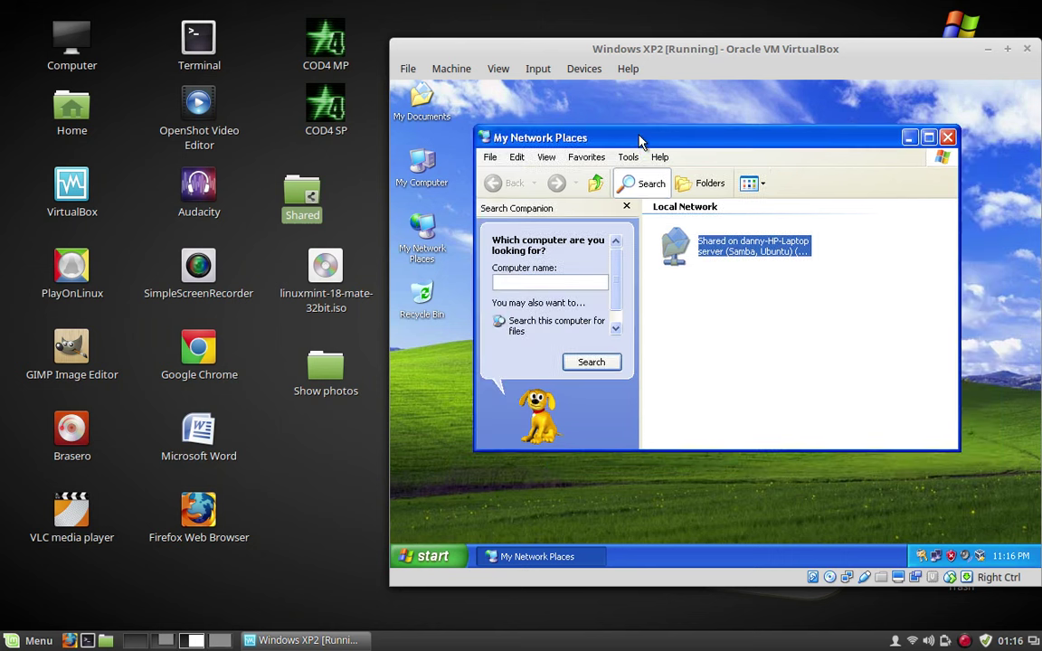
{"action": "double_click", "coordinate": [710, 242]}
{"action": "right_click", "coordinate": [711, 242]}
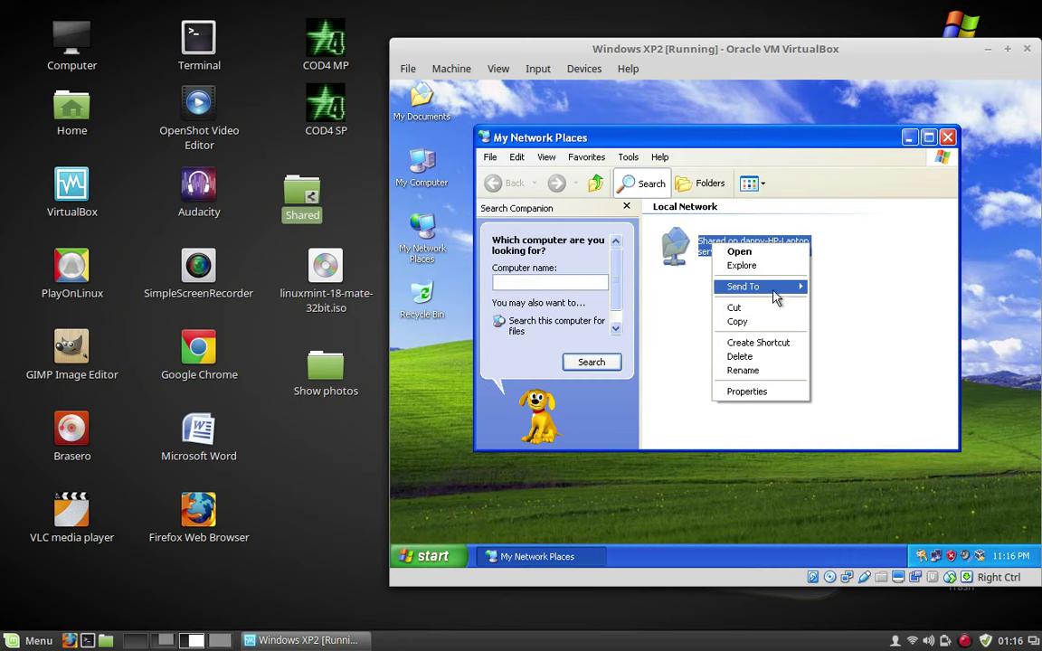
{"action": "mouse_move", "coordinate": [775, 294]}
{"action": "left_click", "coordinate": [862, 308]}
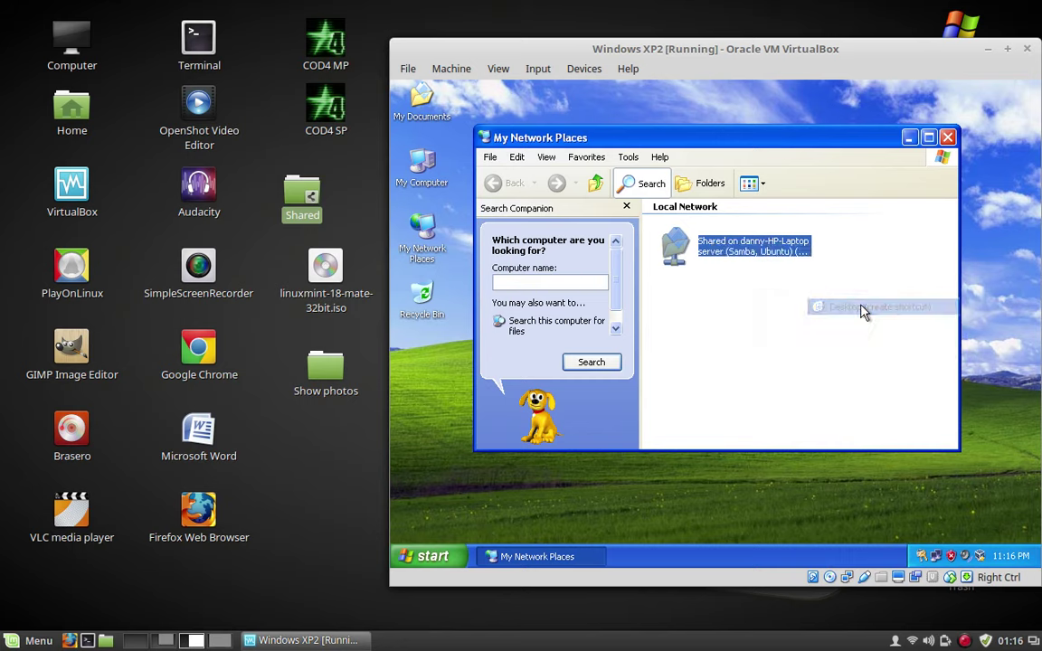
{"action": "left_click_drag", "start_coordinate": [671, 140], "coordinate": [724, 139]}
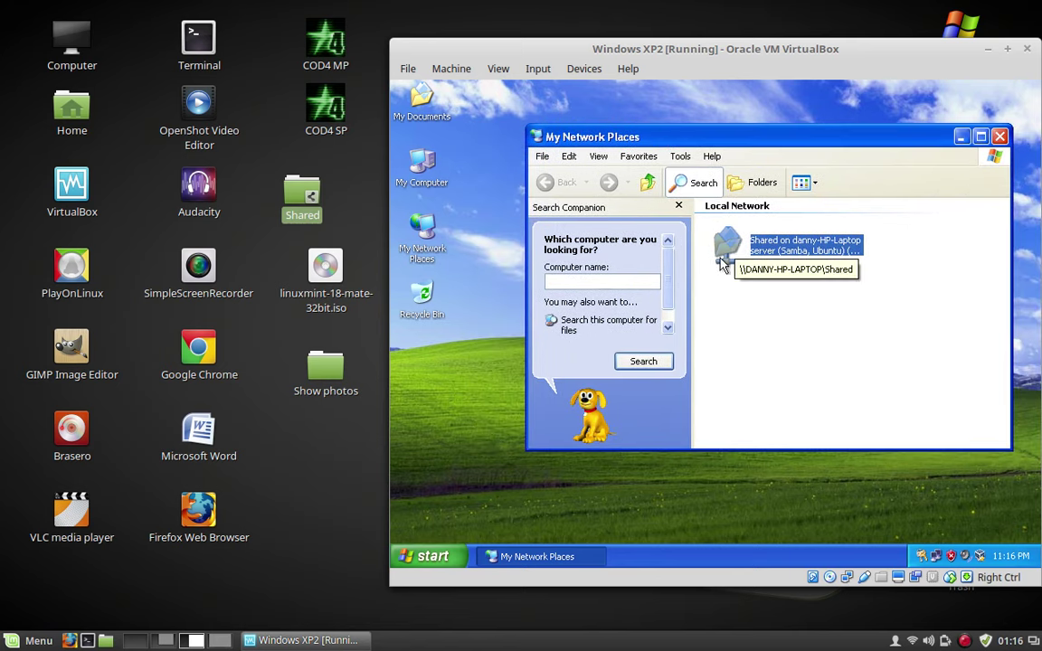
Open a terminal on the Linux host and place it beside My Network Places to read the host's computer name
{"action": "left_click", "coordinate": [598, 282]}
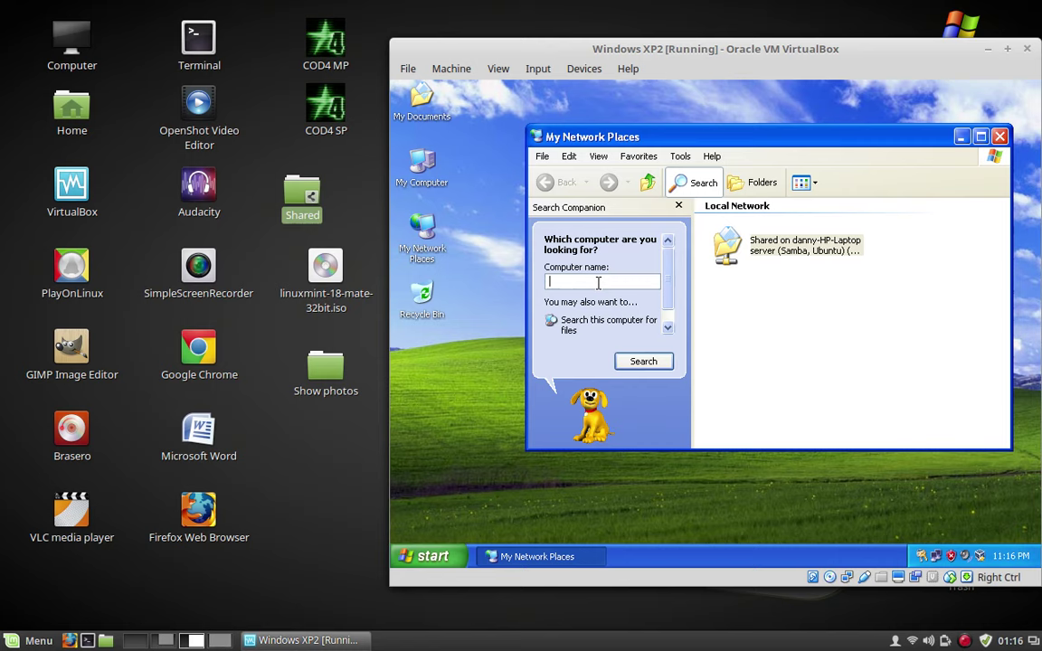
{"action": "left_click", "coordinate": [87, 640]}
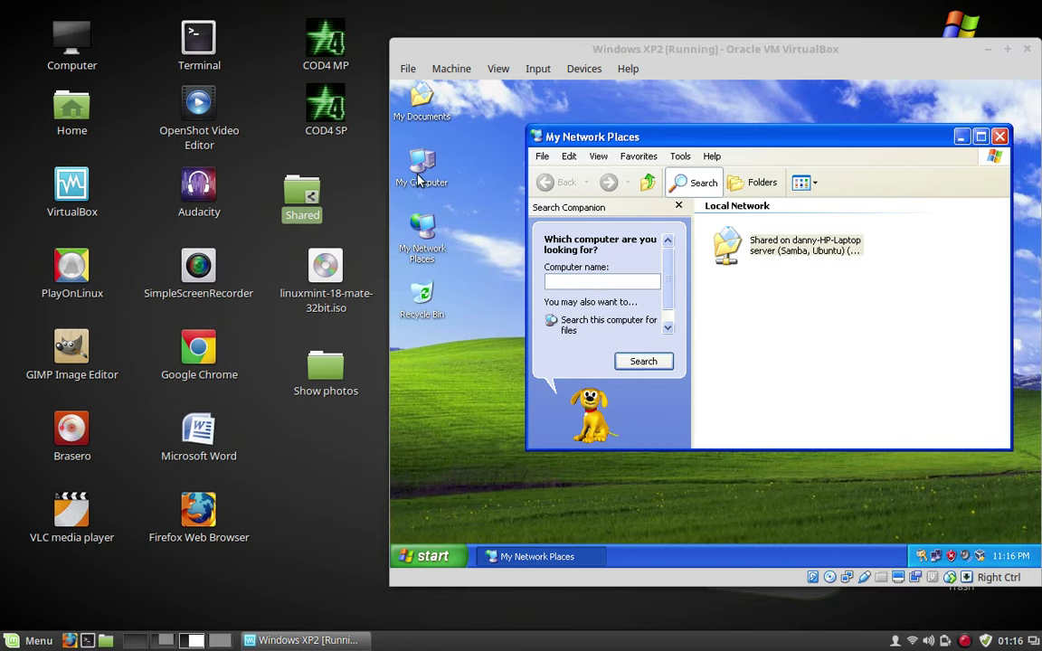
{"action": "left_click_drag", "start_coordinate": [475, 158], "coordinate": [226, 134]}
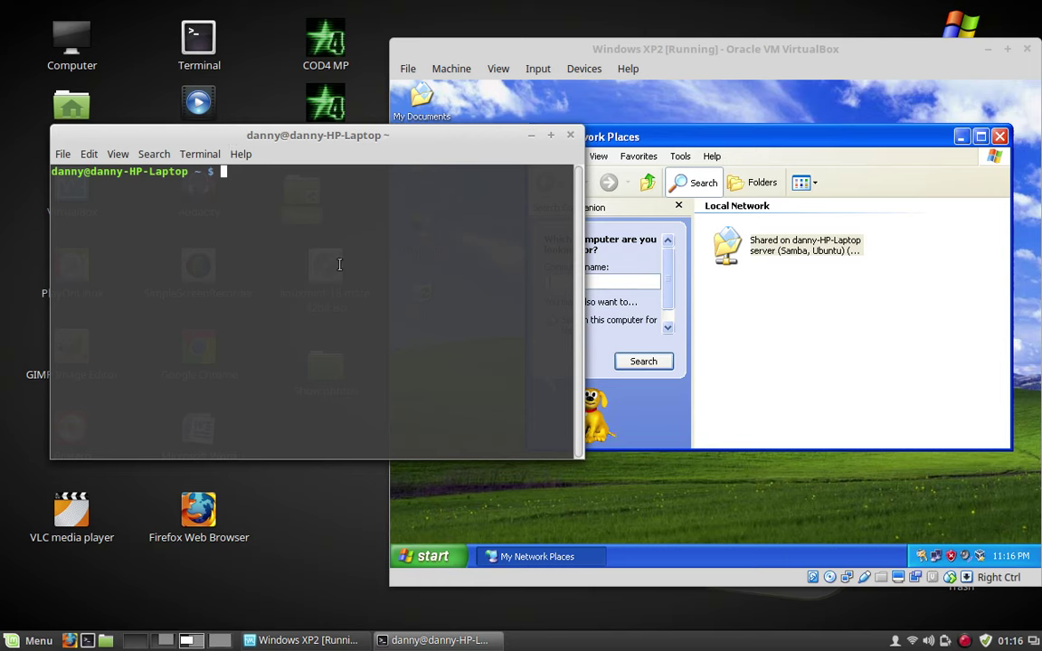
Search the network from Windows XP for the Linux host's computer name and open the Shared folder on that computer
{"action": "left_click", "coordinate": [604, 282]}
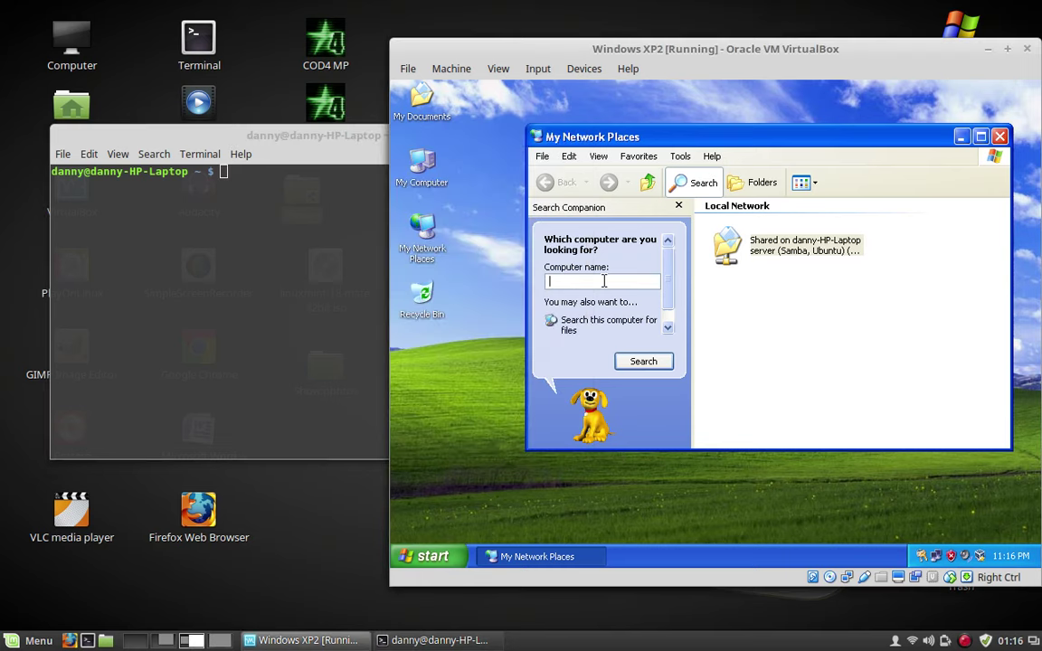
{"action": "type", "text": "danny"}
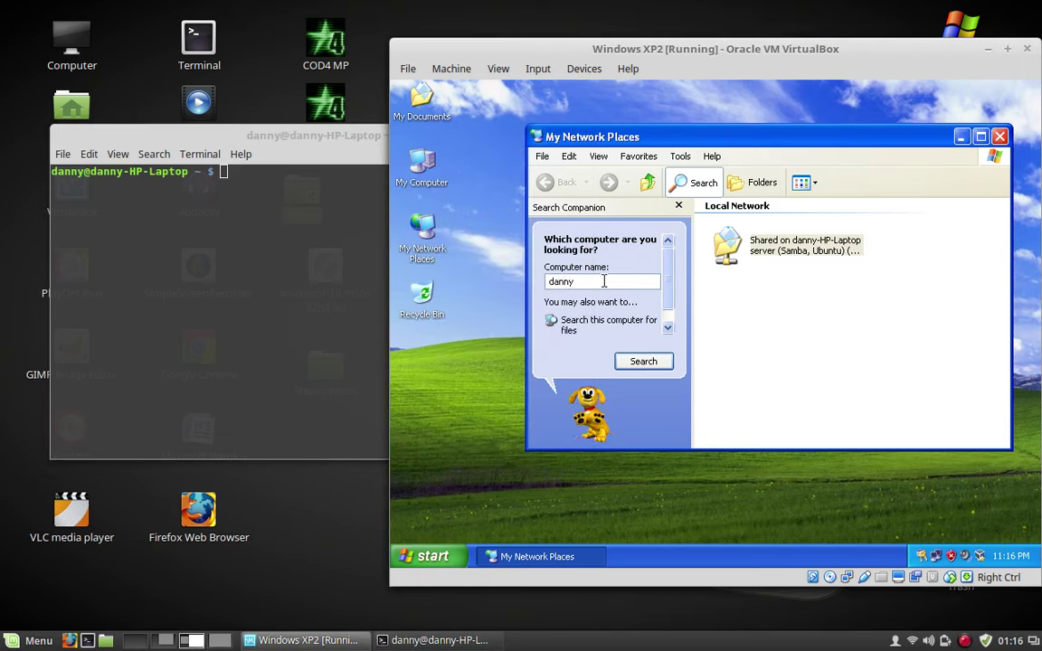
{"action": "type", "text": "-HP"}
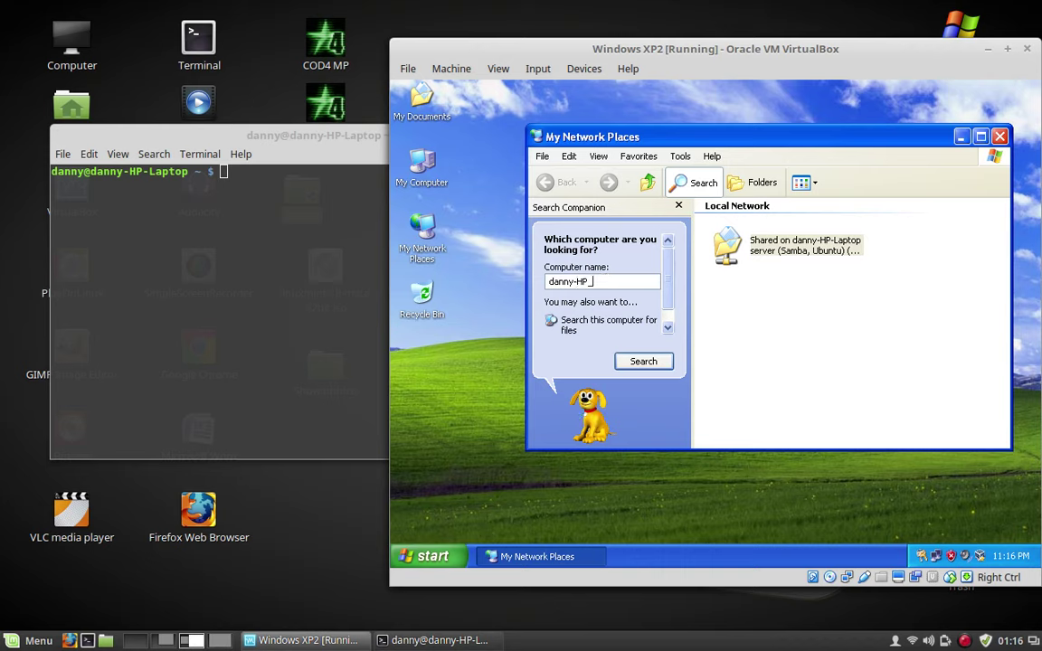
{"action": "type", "text": "-Laptop"}
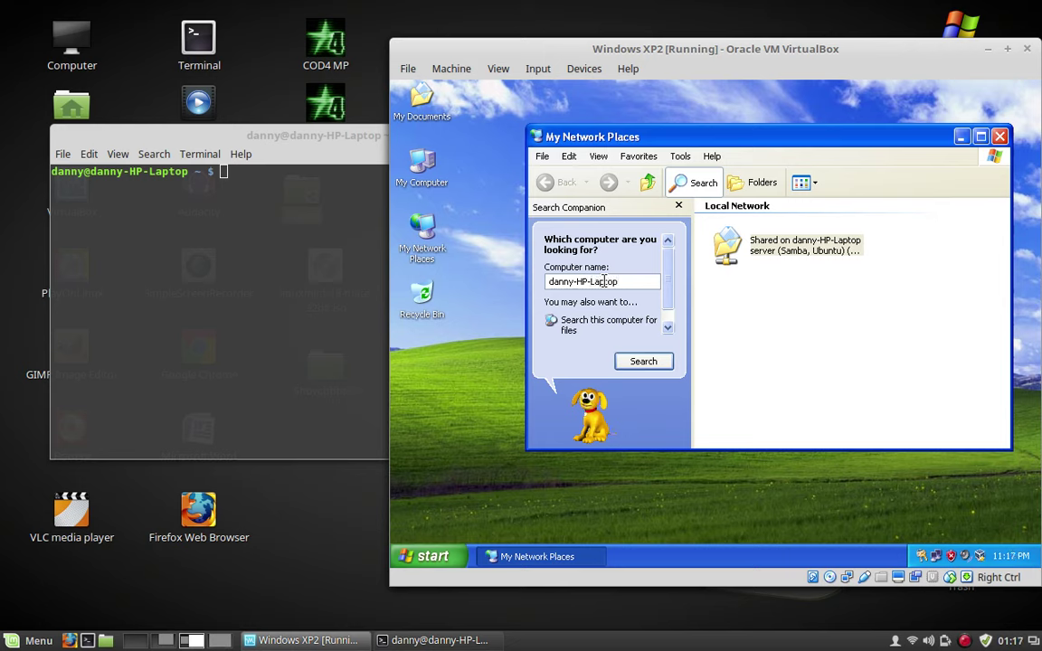
{"action": "left_click", "coordinate": [643, 361]}
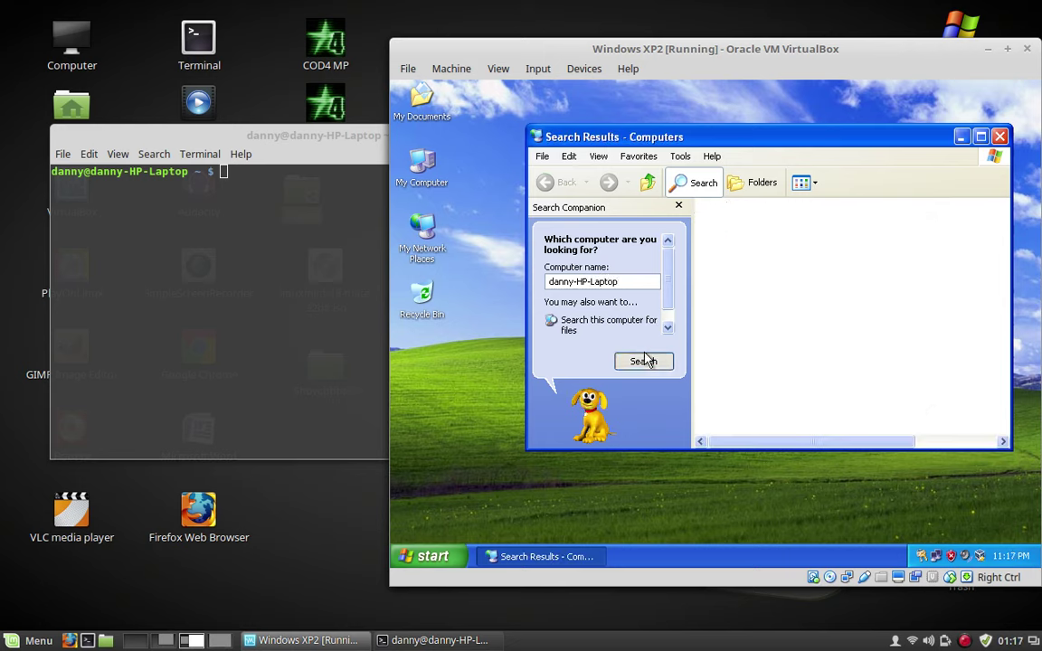
{"action": "double_click", "coordinate": [773, 224]}
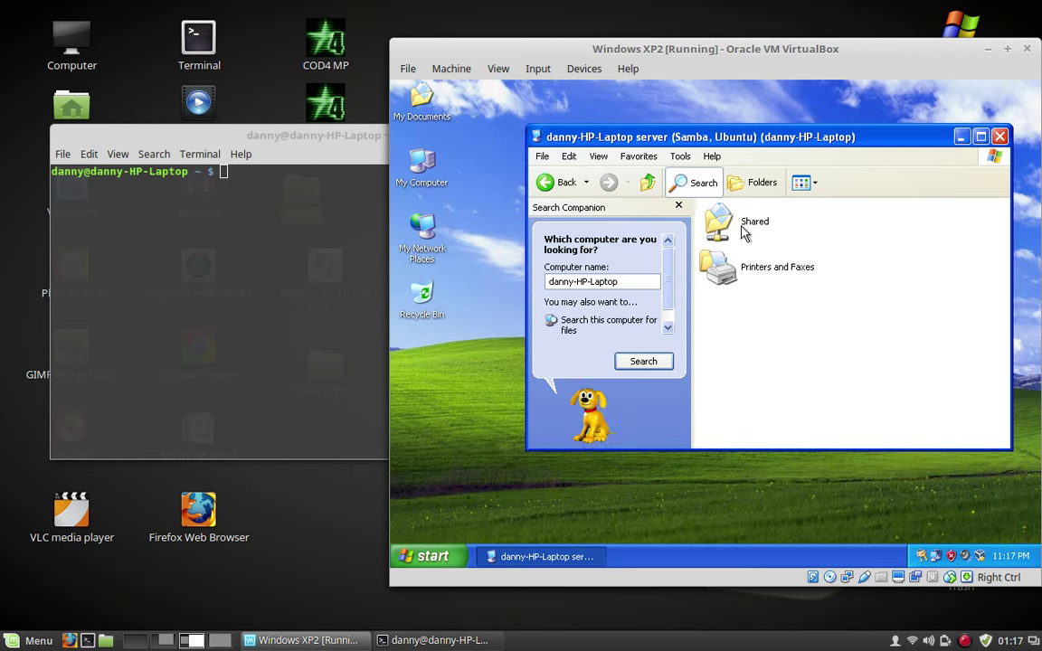
{"action": "double_click", "coordinate": [744, 224]}
Return to the host's share list, create a Windows XP desktop shortcut to the Shared folder, and close the window
{"action": "left_click", "coordinate": [649, 183]}
{"action": "right_click", "coordinate": [737, 227]}
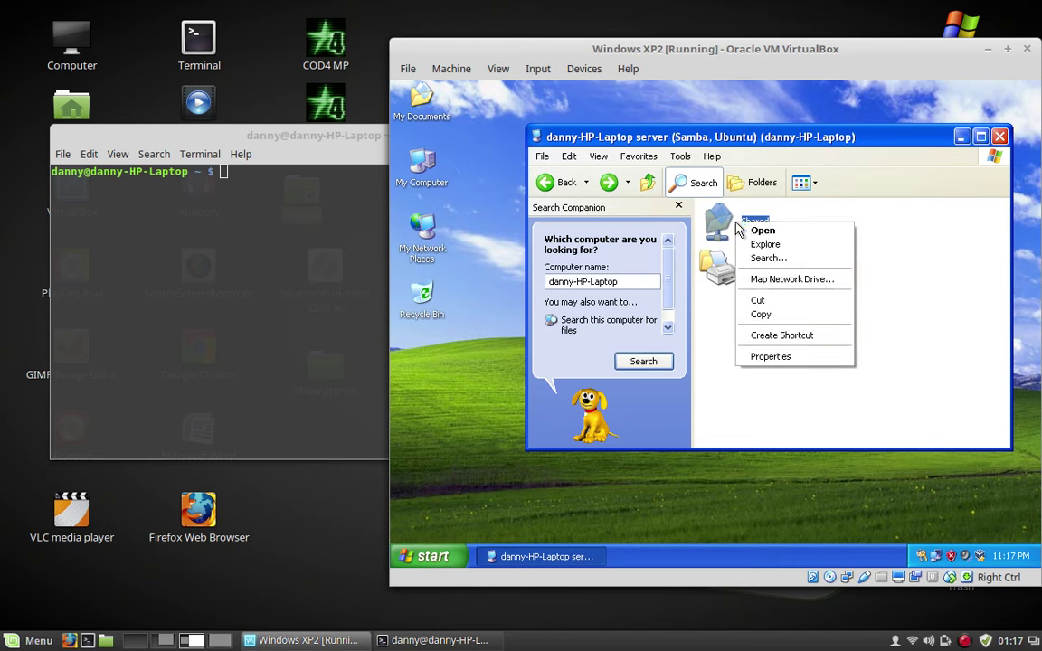
{"action": "left_click", "coordinate": [776, 338]}
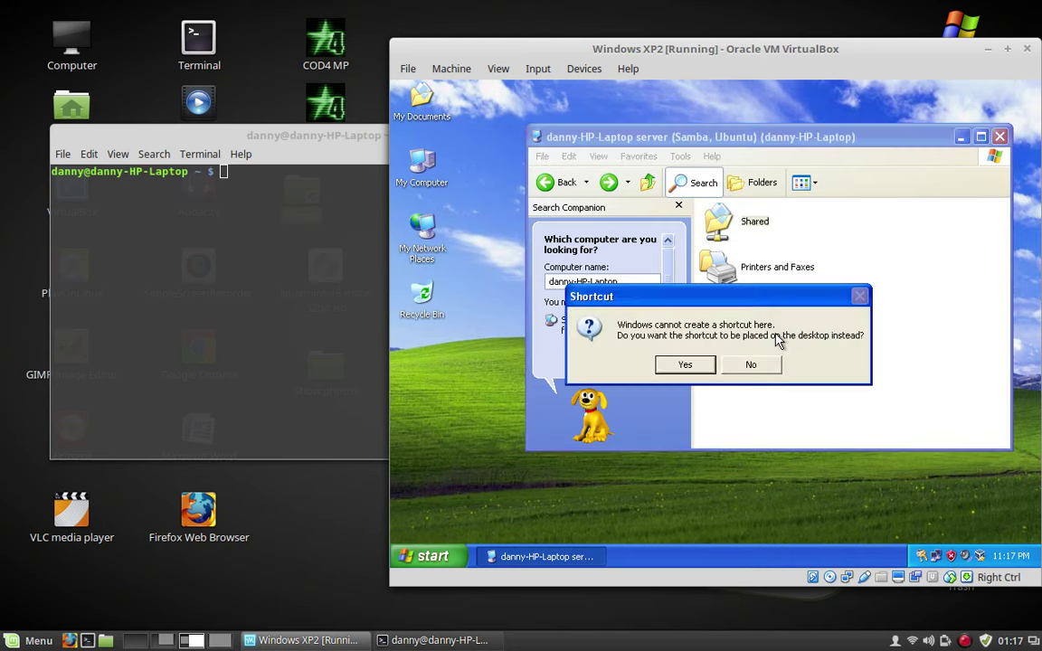
{"action": "left_click", "coordinate": [689, 367]}
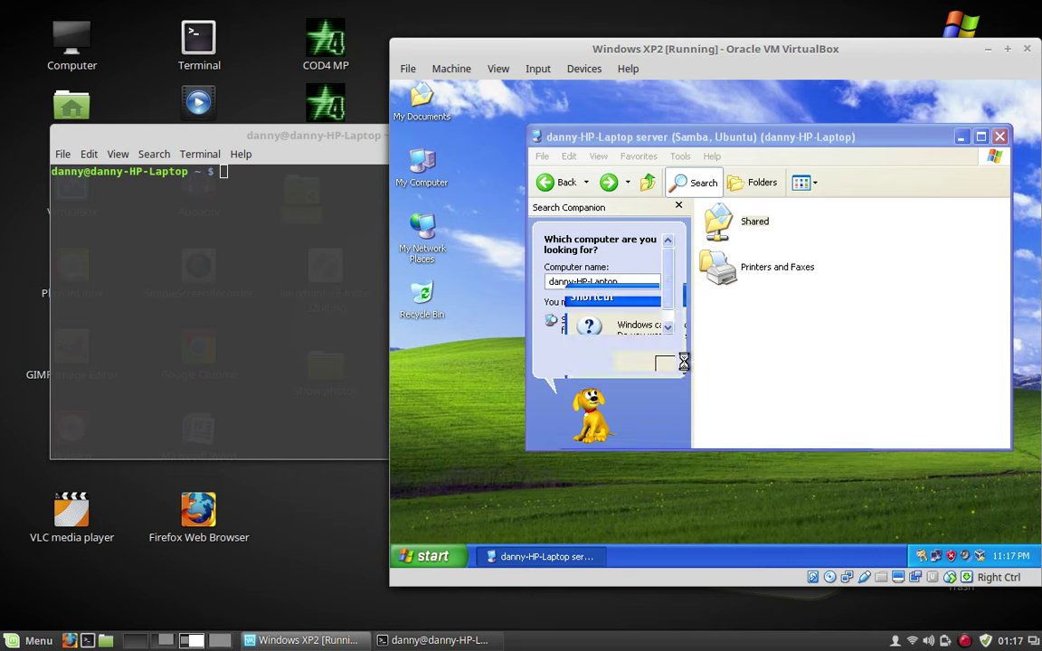
{"action": "left_click", "coordinate": [999, 136]}
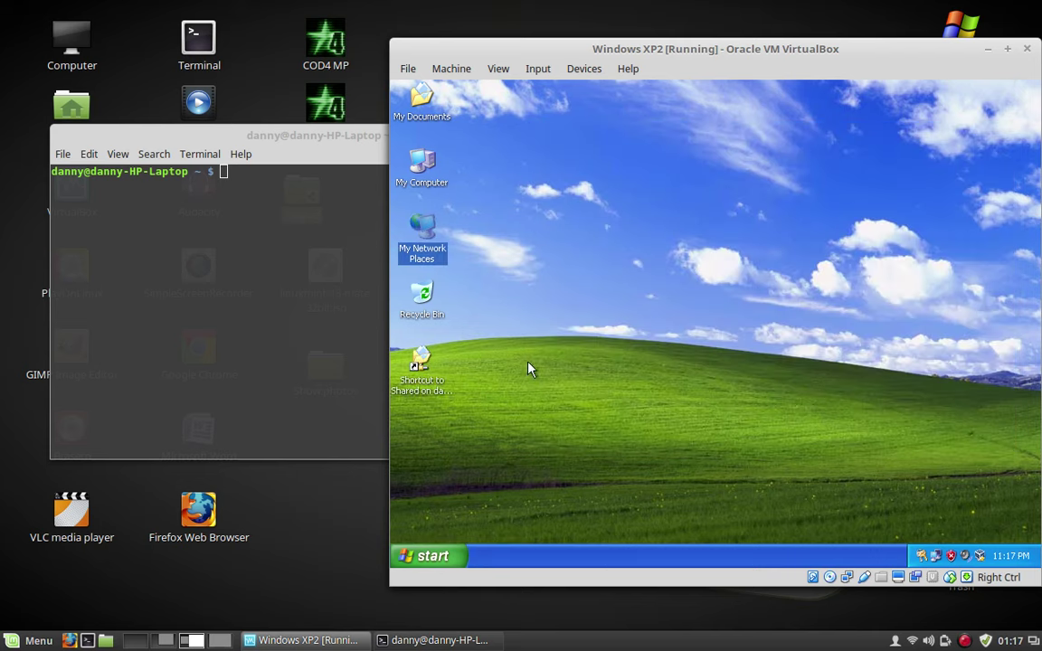
Rename the new network folder shortcut on the Windows XP desktop to Shared
{"action": "right_click", "coordinate": [425, 361]}
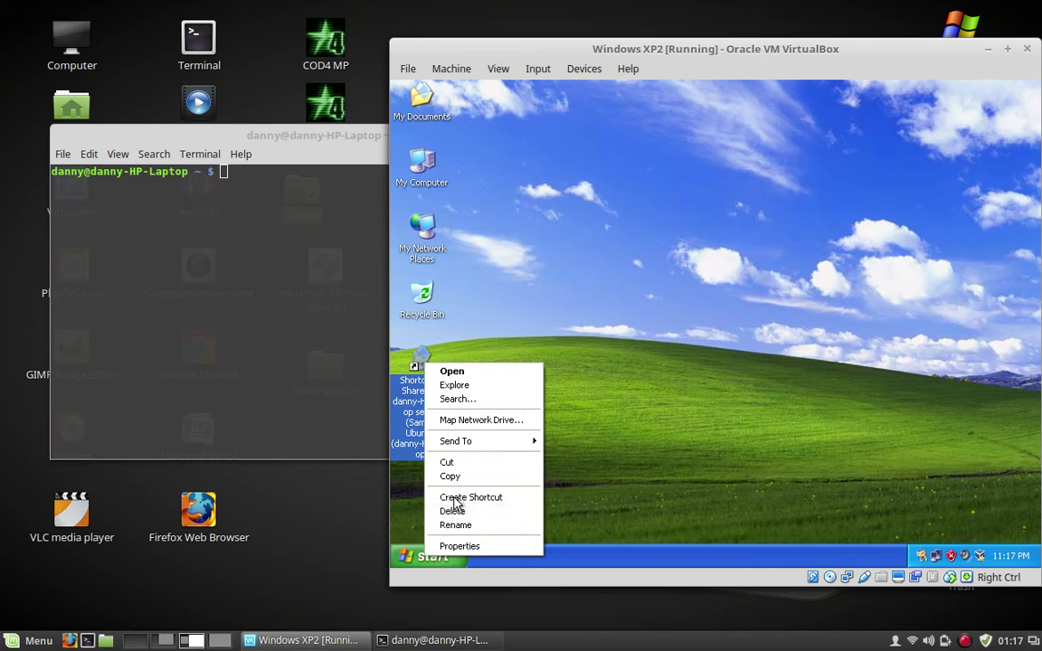
{"action": "left_click", "coordinate": [456, 525]}
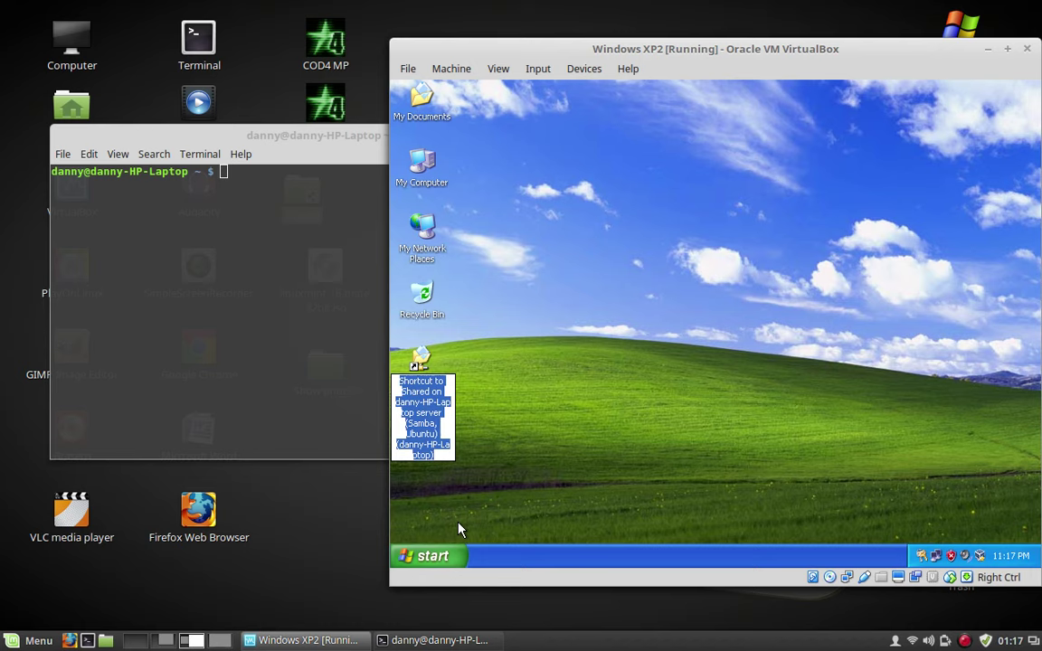
{"action": "type", "text": "Shared"}
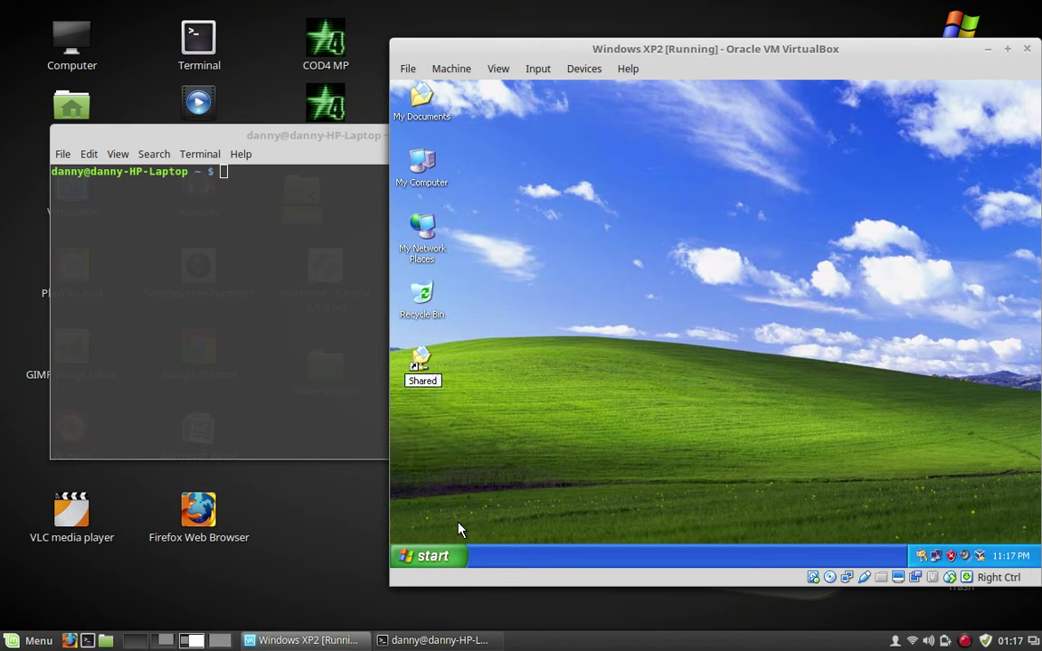
Confirm the name Shared for the Windows XP desktop shortcut and close the terminal window on the Linux host
{"action": "key", "text": "Return"}
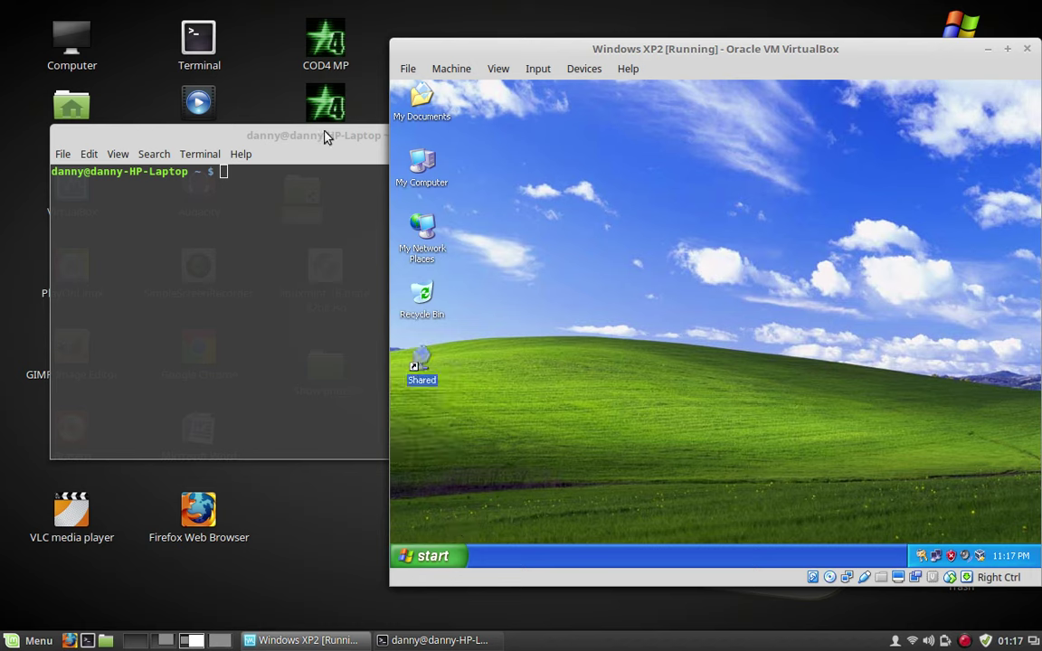
{"action": "left_click_drag", "start_coordinate": [326, 135], "coordinate": [225, 279]}
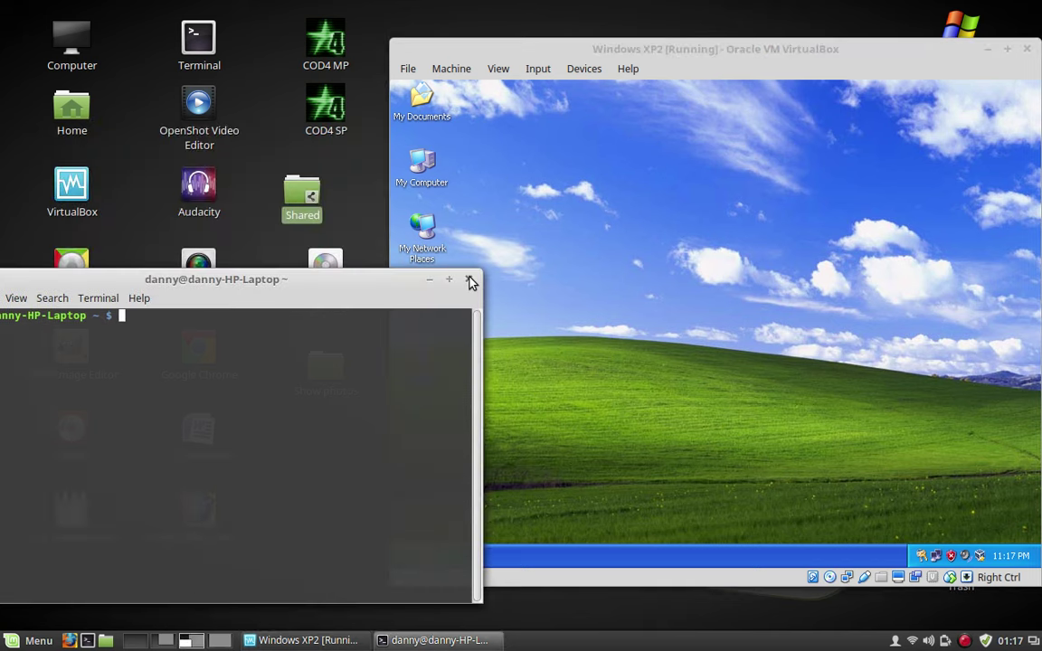
{"action": "left_click", "coordinate": [469, 279]}
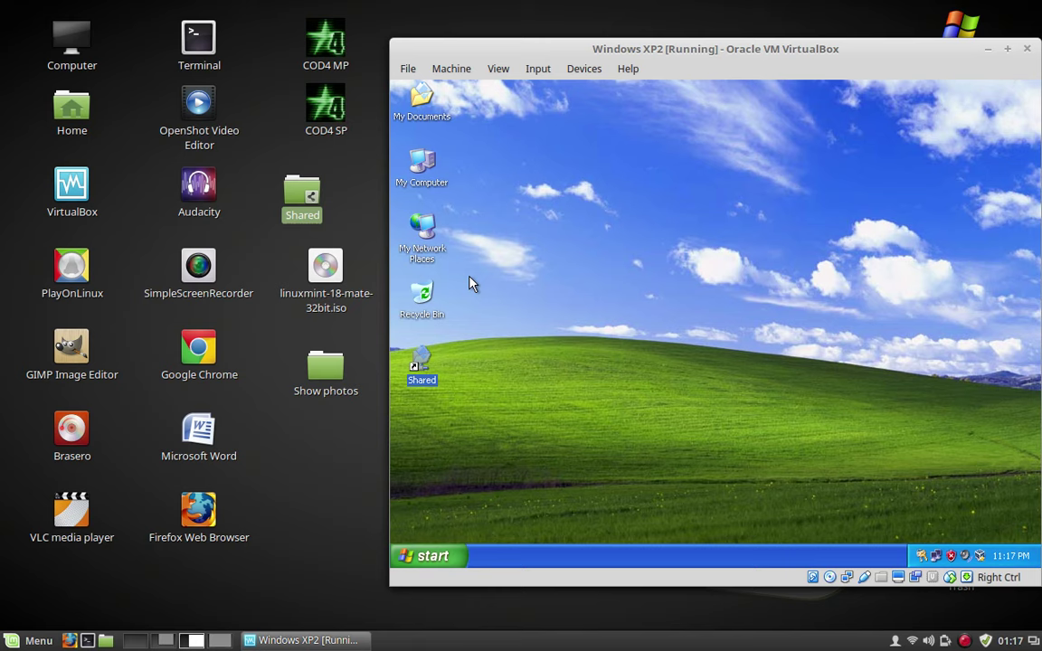
Open Internet Explorer in Windows XP and try to load google.com, accepting the secure connection alert
{"action": "left_click", "coordinate": [438, 558]}
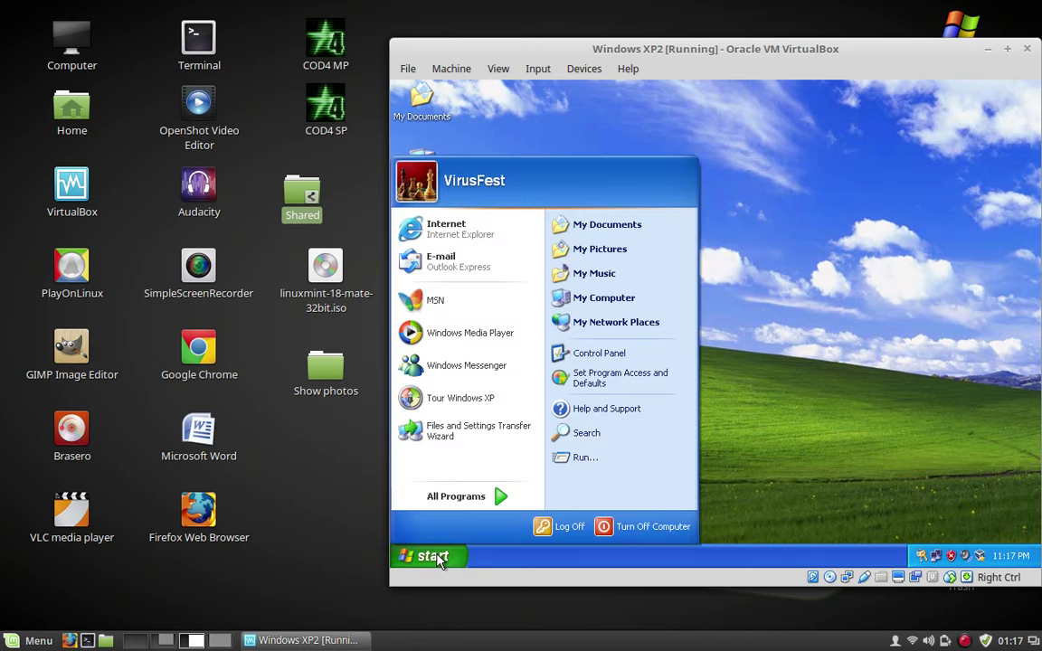
{"action": "left_click", "coordinate": [443, 233]}
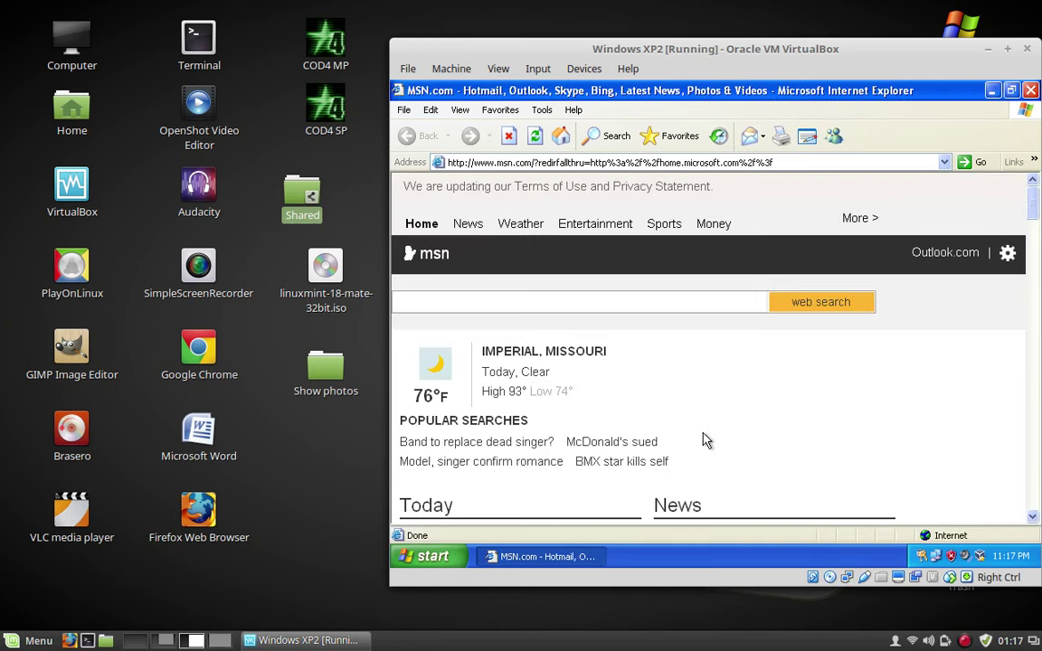
{"action": "left_click", "coordinate": [815, 159]}
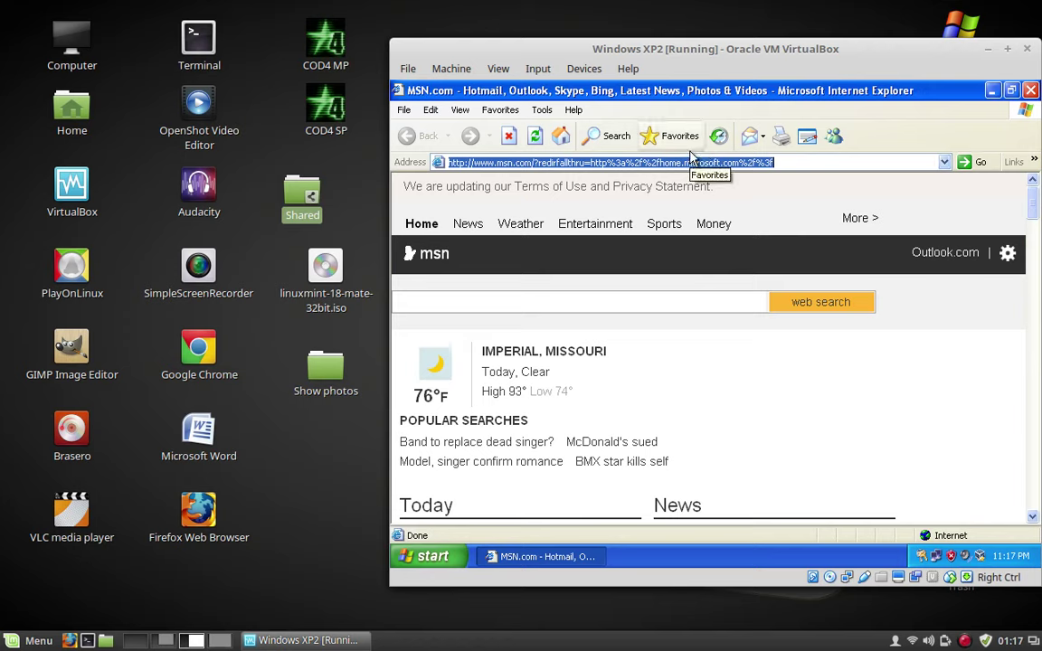
{"action": "type", "text": "goog"}
{"action": "type", "text": "le,"}
{"action": "key", "text": "BackSpace"}
{"action": "type", "text": ".com"}
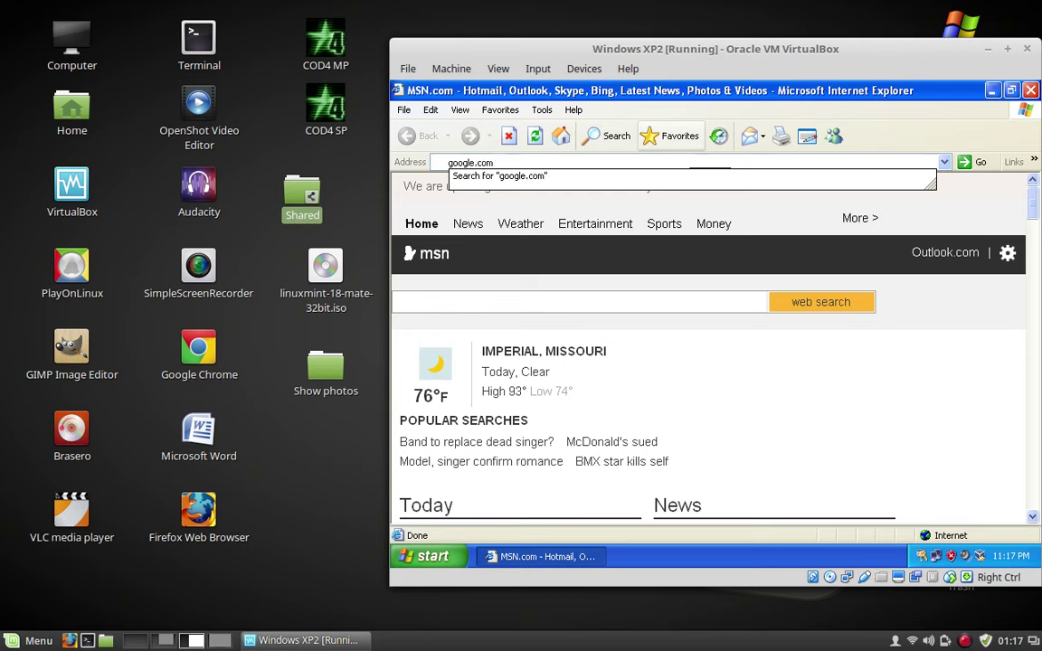
{"action": "key", "text": "Return"}
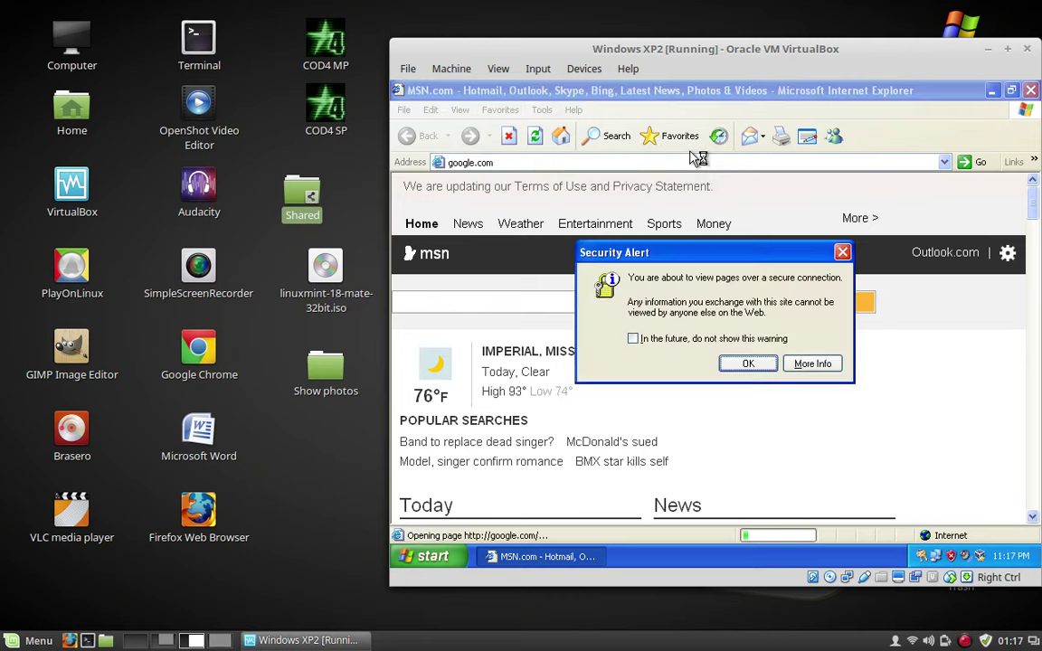
{"action": "left_click", "coordinate": [756, 366]}
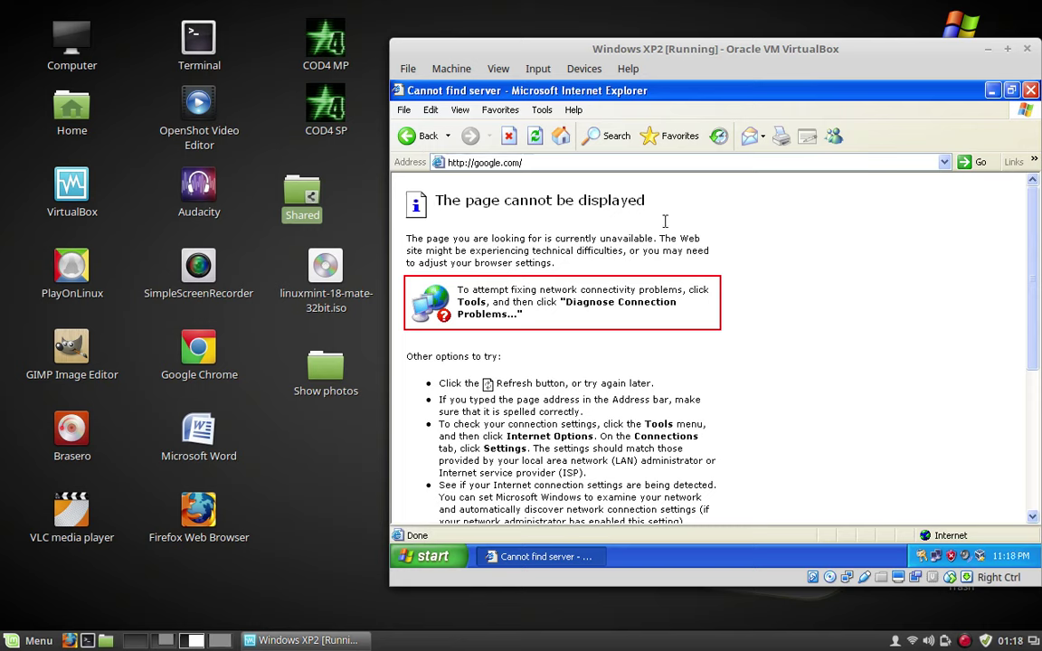
Go back to the MSN page, close Internet Explorer, and move the virtual machine window toward the middle of the host desktop
{"action": "left_click", "coordinate": [411, 137]}
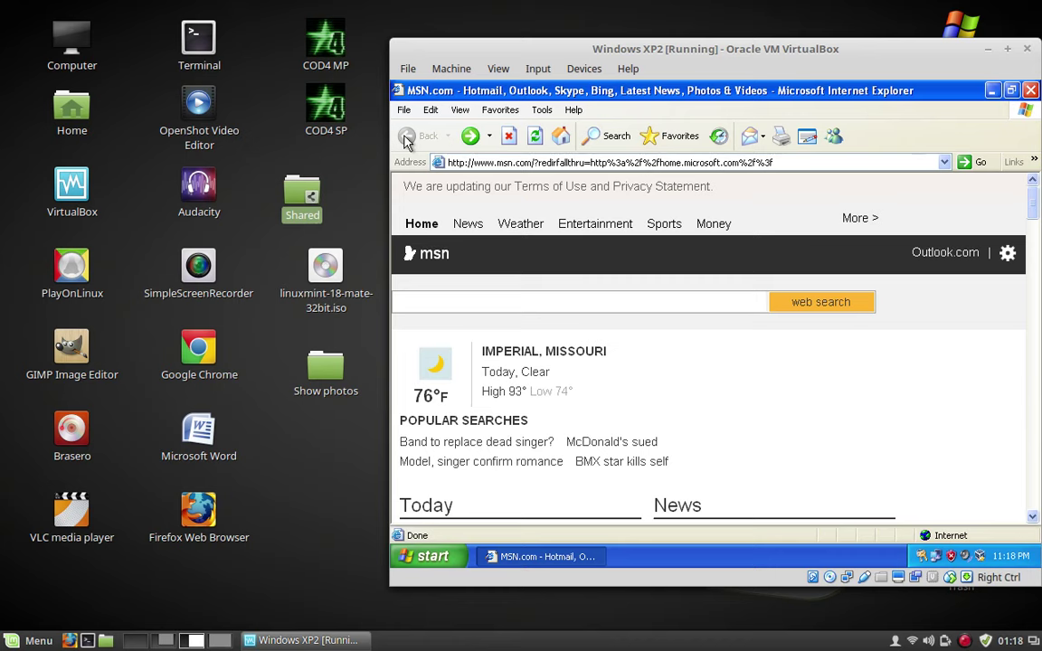
{"action": "left_click_drag", "start_coordinate": [761, 46], "coordinate": [675, 27]}
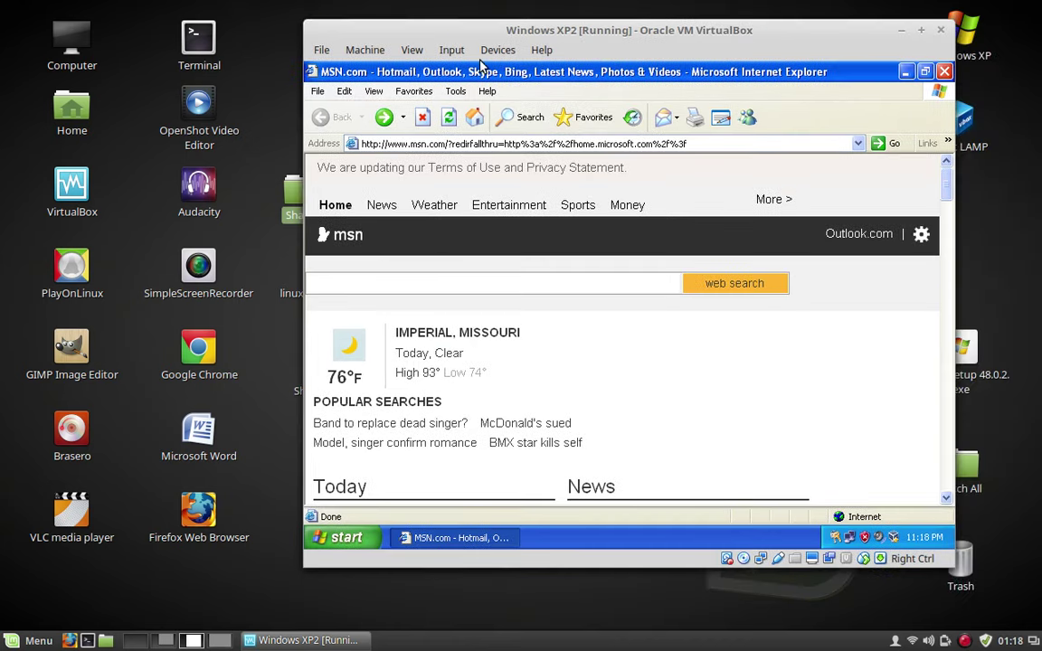
{"action": "left_click", "coordinate": [943, 72]}
{"action": "left_click_drag", "start_coordinate": [388, 34], "coordinate": [293, 32]}
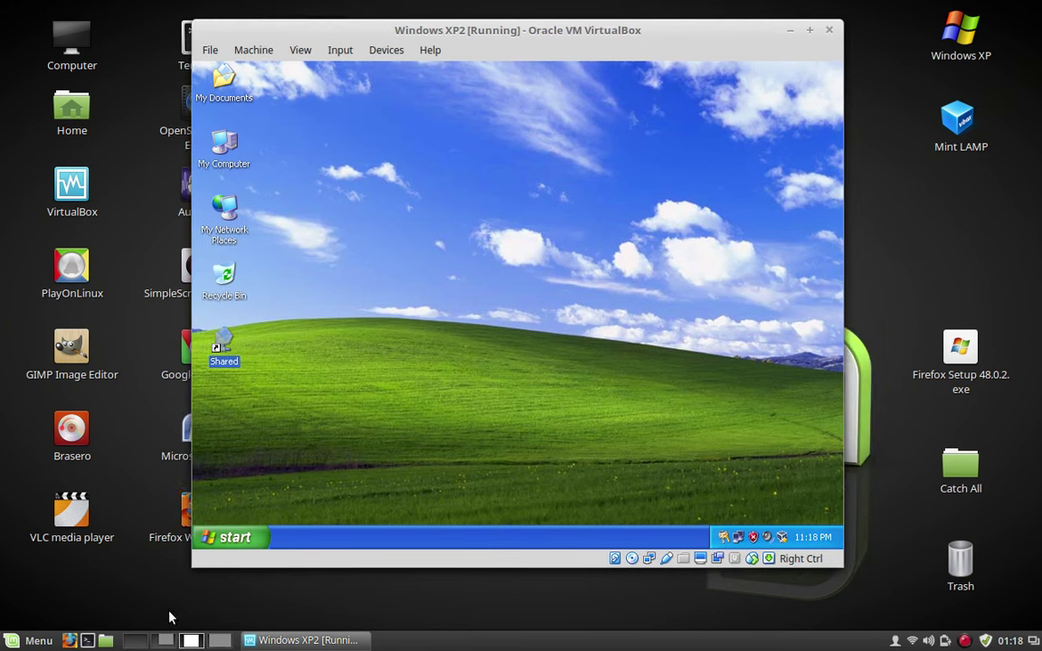
In the host's Firefox, open the fresh-copy download list, examine the English (US) Windows download, and close the browser
{"action": "left_click", "coordinate": [222, 641]}
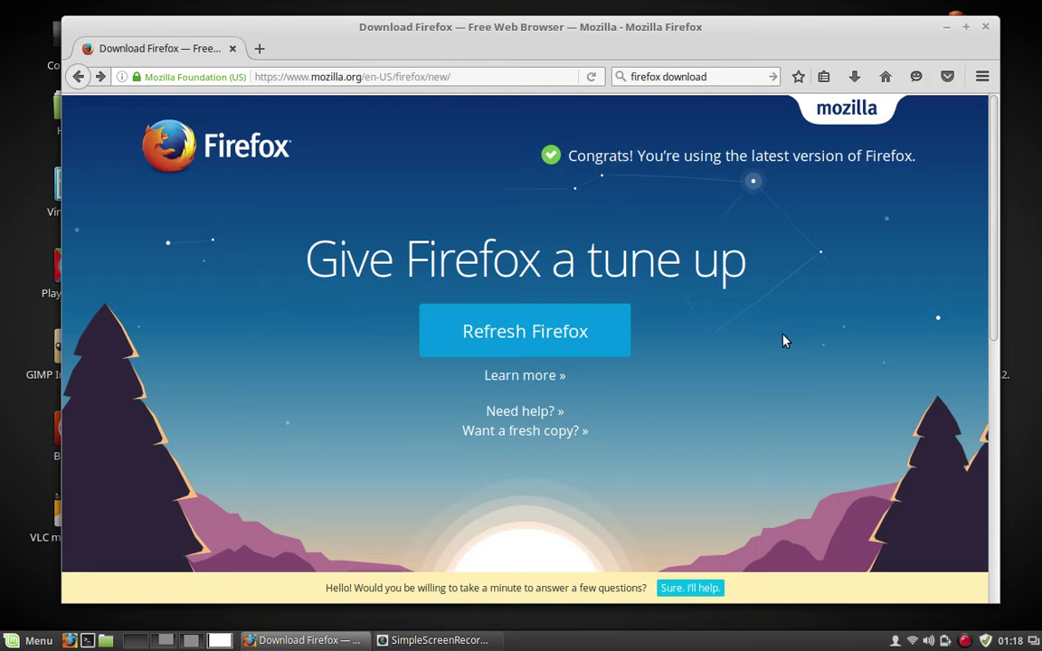
{"action": "left_click", "coordinate": [518, 432]}
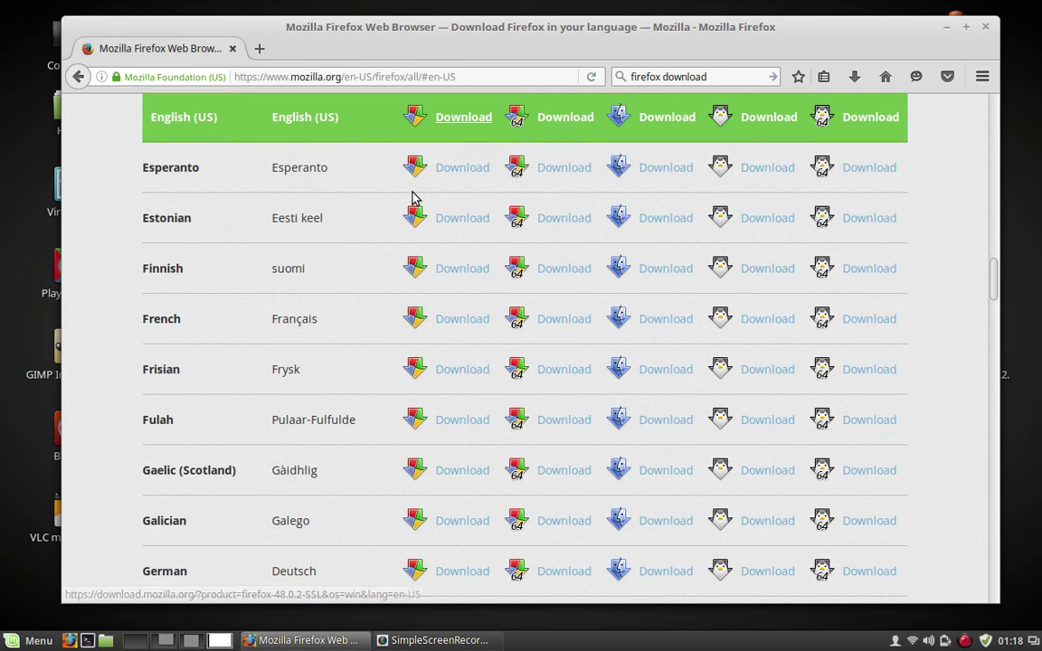
{"action": "scroll", "coordinate": [416, 185], "scroll_direction": "up", "scroll_amount": 10}
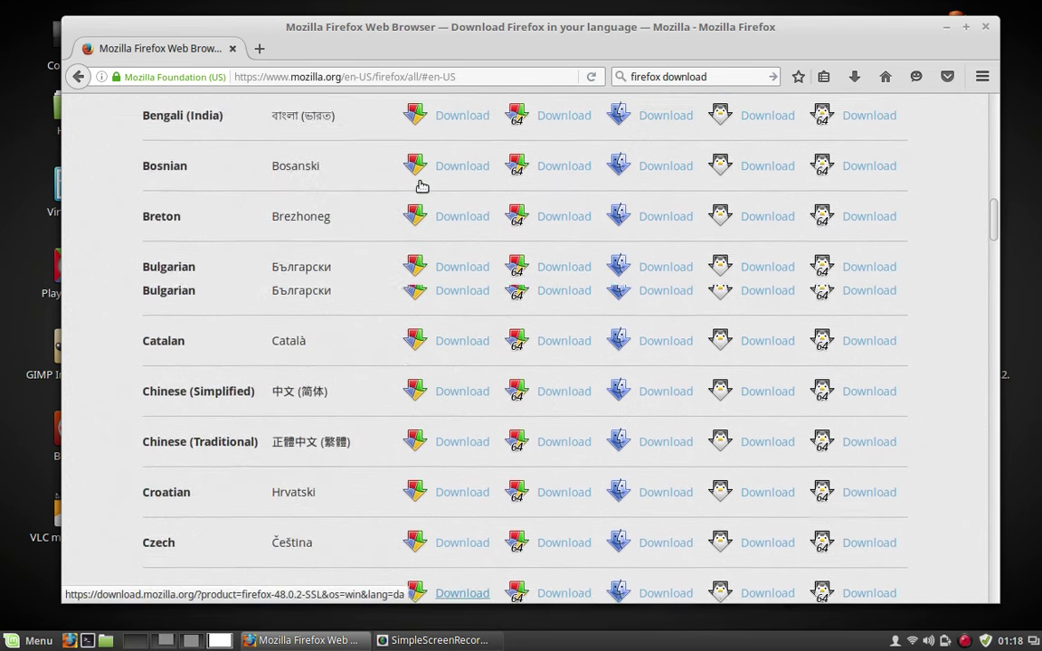
{"action": "scroll", "coordinate": [418, 186], "scroll_direction": "up", "scroll_amount": 15}
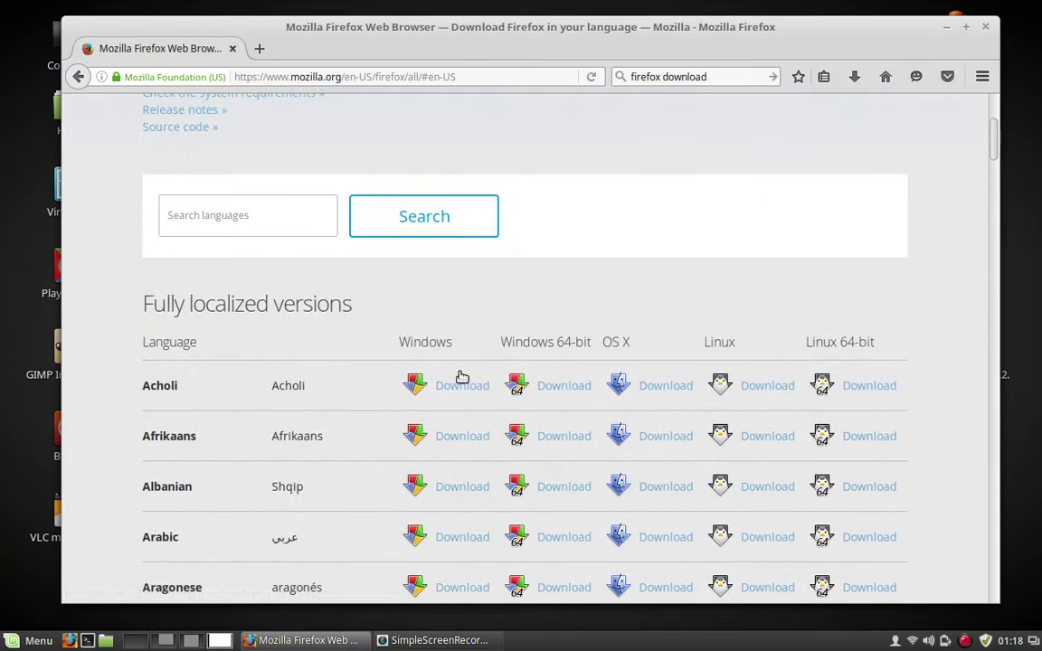
{"action": "scroll", "coordinate": [440, 353], "scroll_direction": "down", "scroll_amount": 8}
{"action": "scroll", "coordinate": [437, 353], "scroll_direction": "down", "scroll_amount": 16}
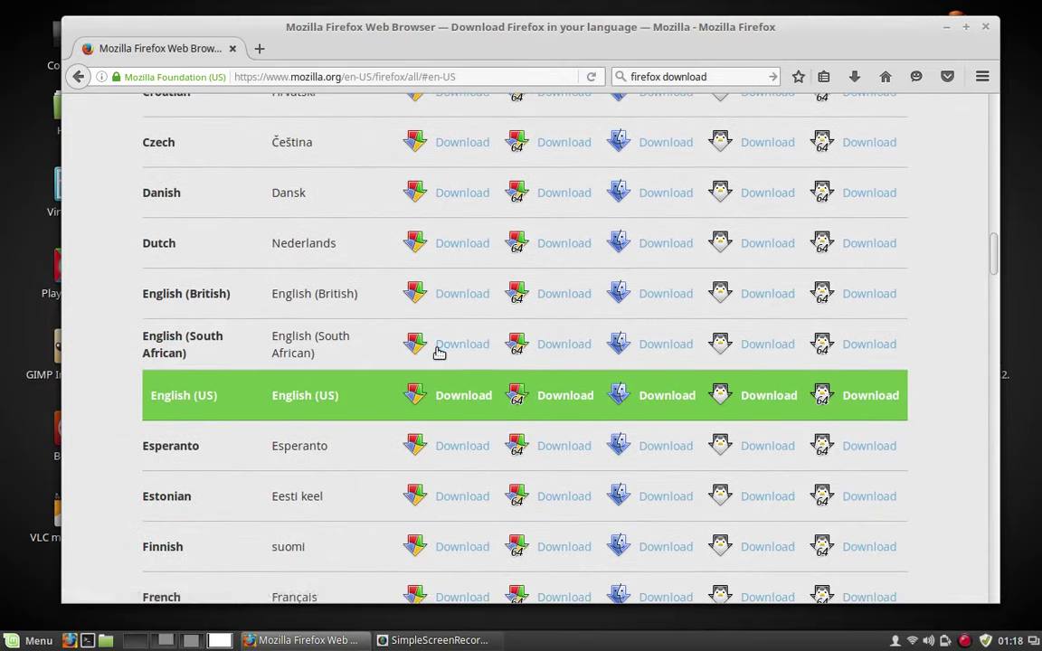
{"action": "scroll", "coordinate": [438, 352], "scroll_direction": "down", "scroll_amount": 3}
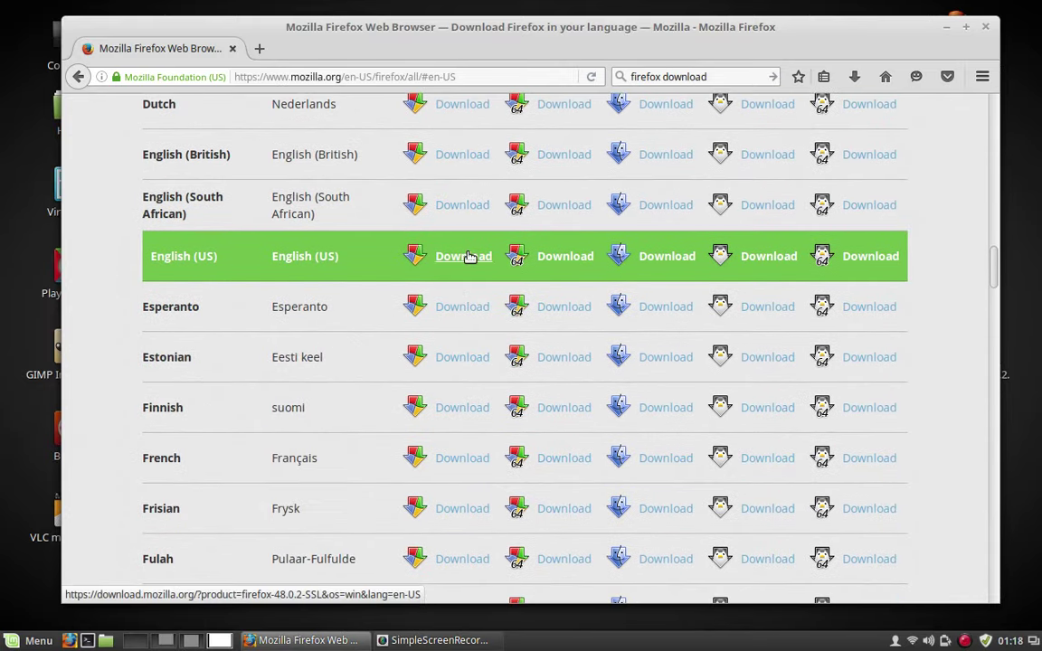
{"action": "left_click", "coordinate": [988, 31]}
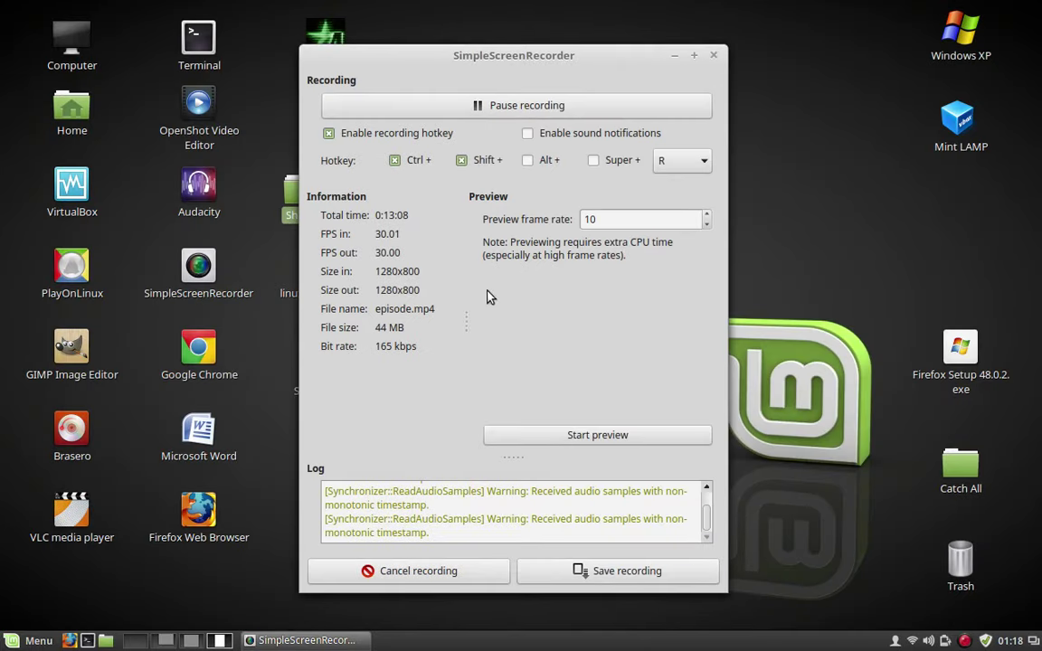
Minimize the screen recorder, move Firefox Setup 48.0.2.exe from the host desktop into the Shared folder, and open that folder
{"action": "left_click", "coordinate": [674, 57]}
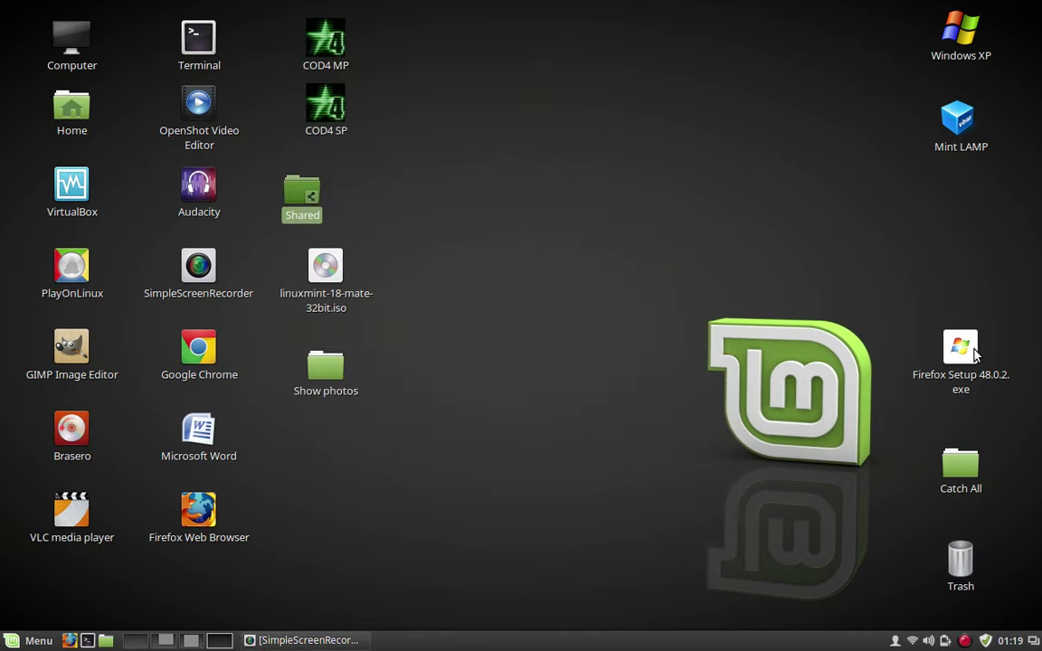
{"action": "left_click_drag", "start_coordinate": [970, 355], "coordinate": [778, 223]}
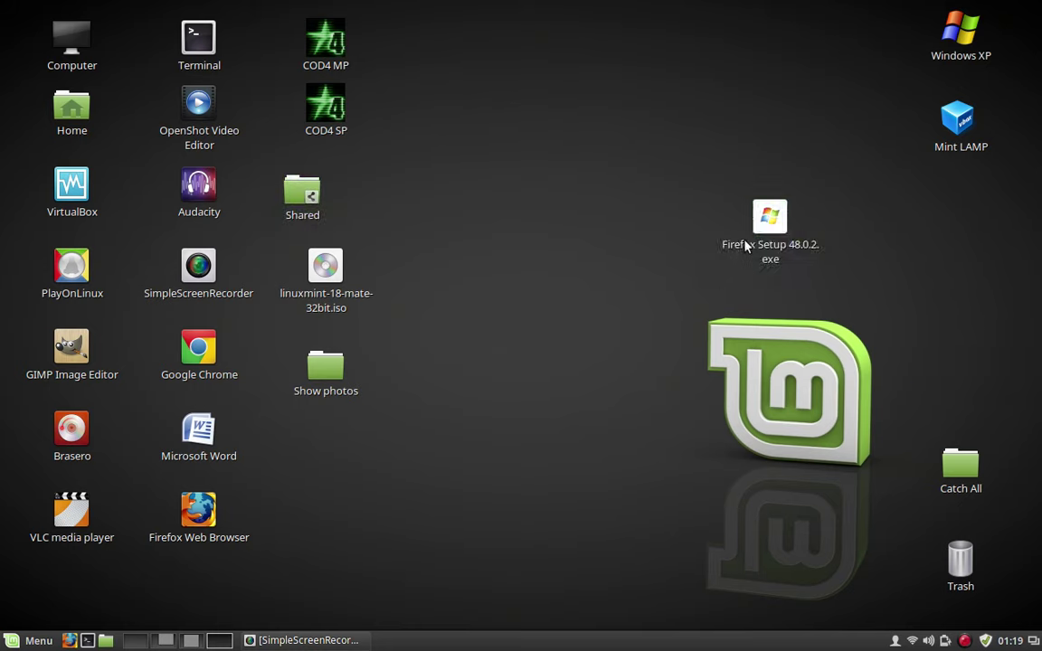
{"action": "left_click_drag", "start_coordinate": [767, 219], "coordinate": [304, 190]}
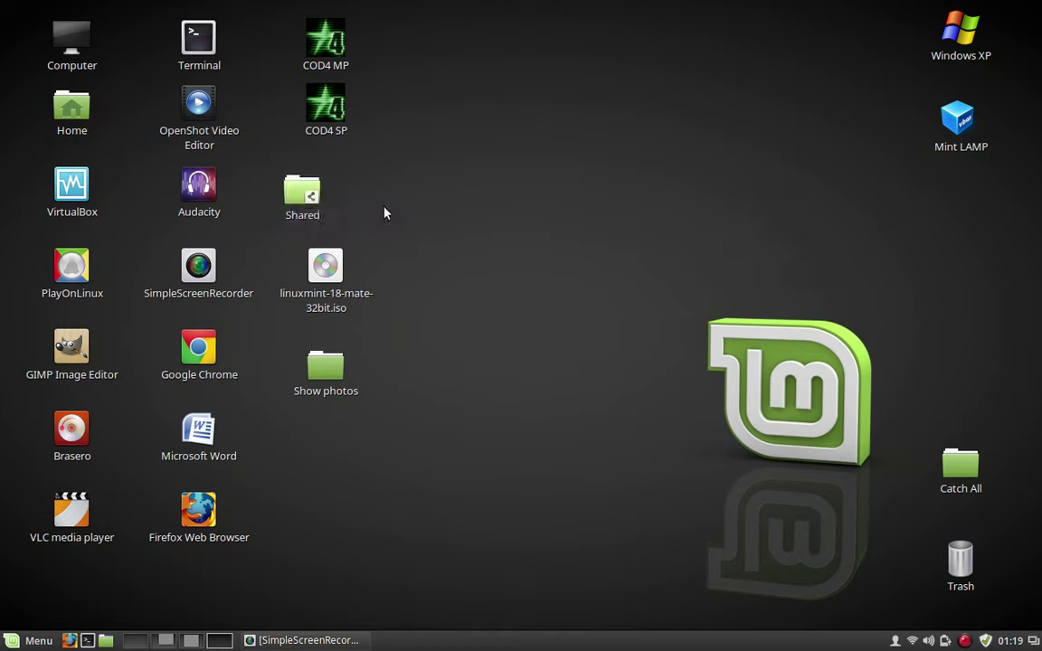
{"action": "double_click", "coordinate": [314, 196]}
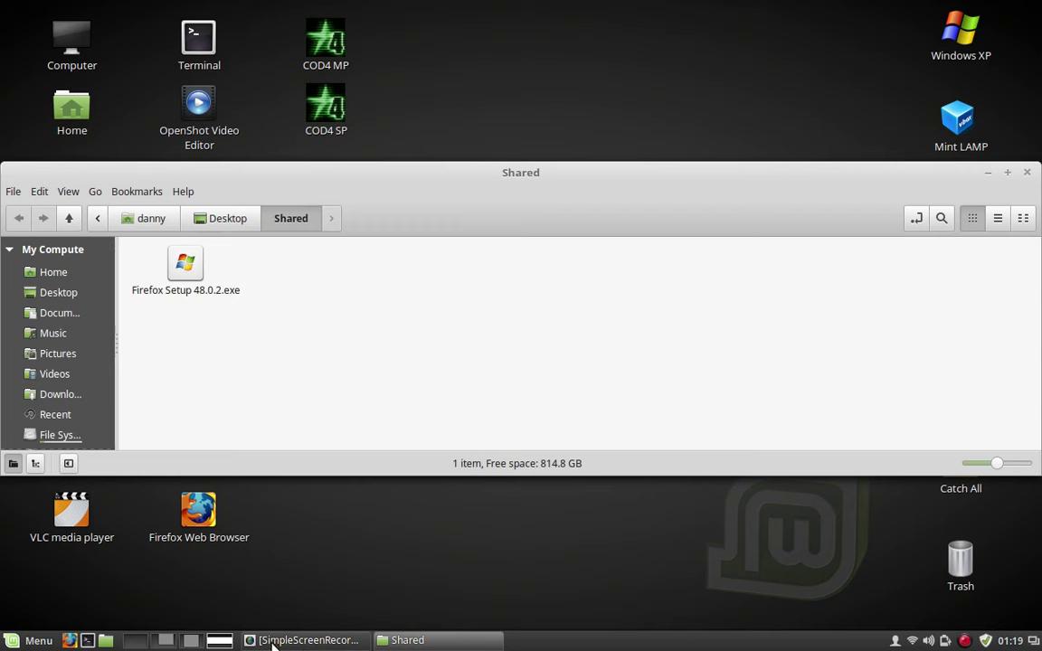
Return to the Windows XP virtual machine and copy Firefox Setup 48.0.2 from the Shared network folder to its desktop, closing the folder
{"action": "left_click", "coordinate": [191, 641]}
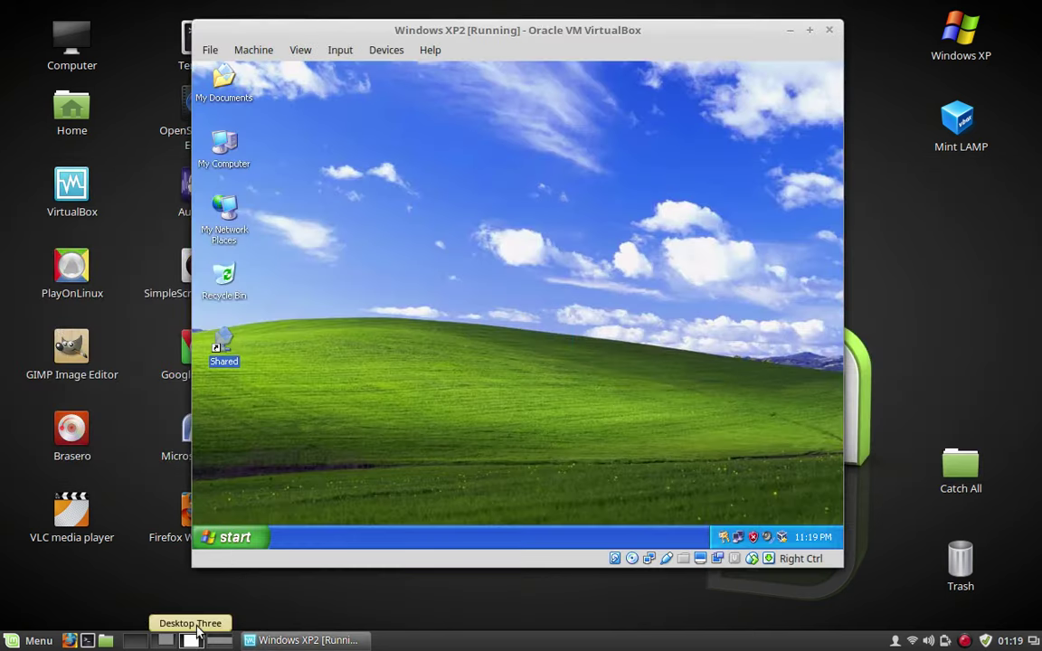
{"action": "double_click", "coordinate": [223, 349]}
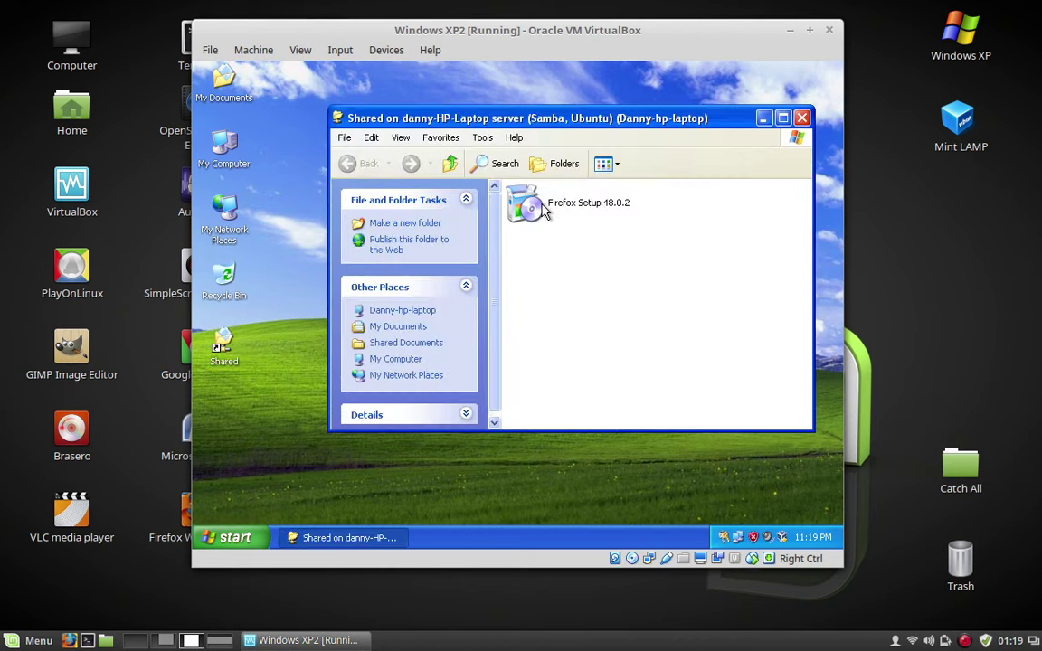
{"action": "mouse_move", "coordinate": [604, 223]}
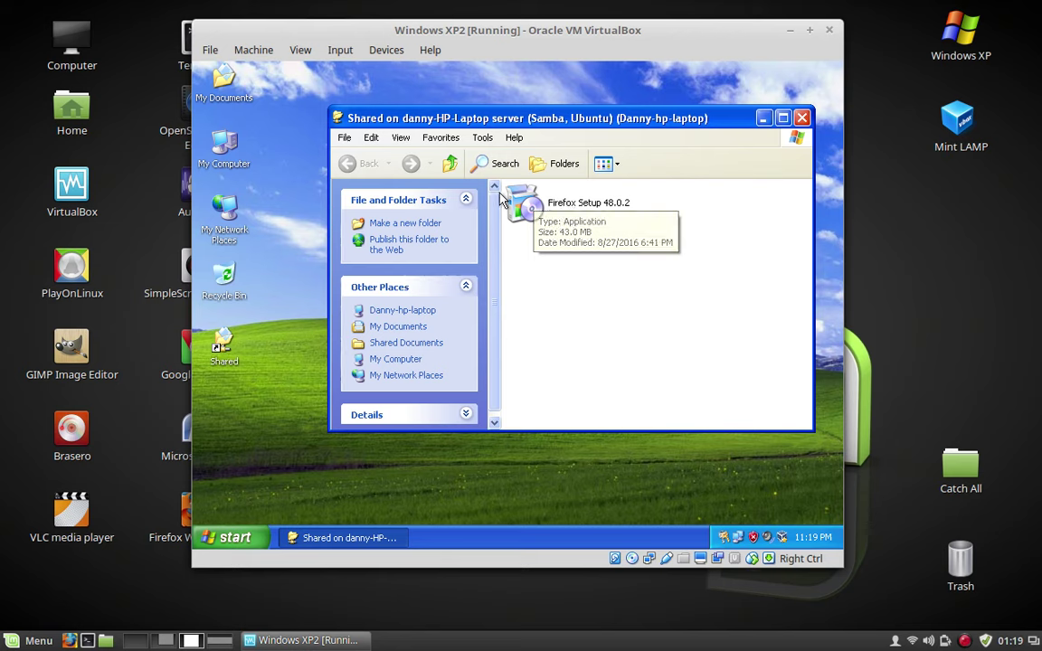
{"action": "left_click_drag", "start_coordinate": [524, 203], "coordinate": [253, 137]}
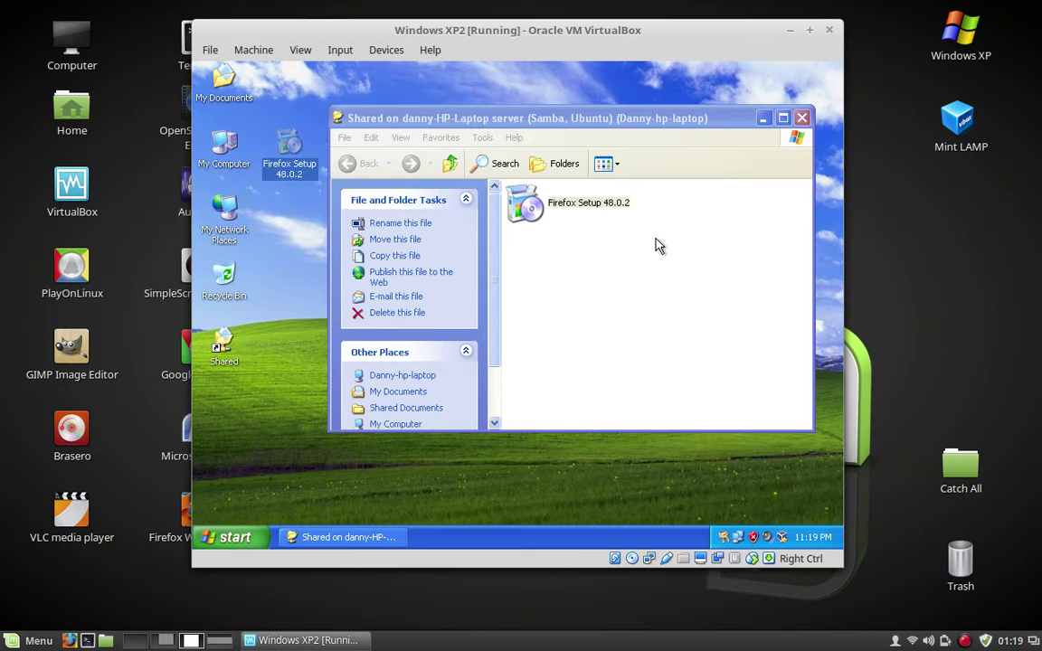
{"action": "left_click", "coordinate": [801, 119]}
{"action": "left_click", "coordinate": [311, 380]}
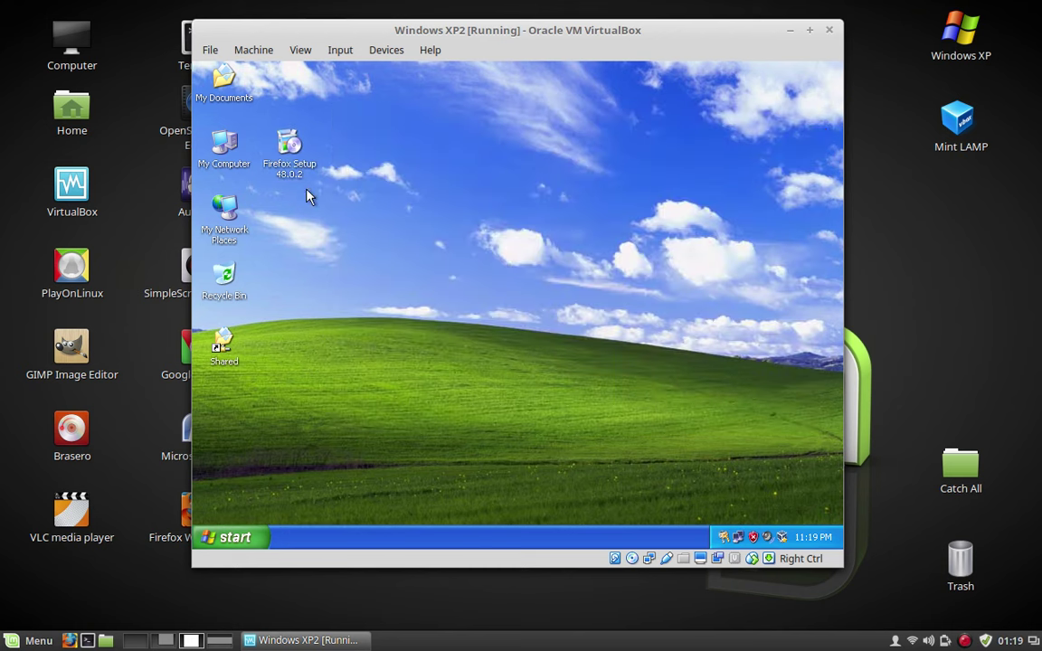
Run Firefox Setup 48.0.2 in Windows XP and install Firefox with the Standard setup type
{"action": "double_click", "coordinate": [291, 157]}
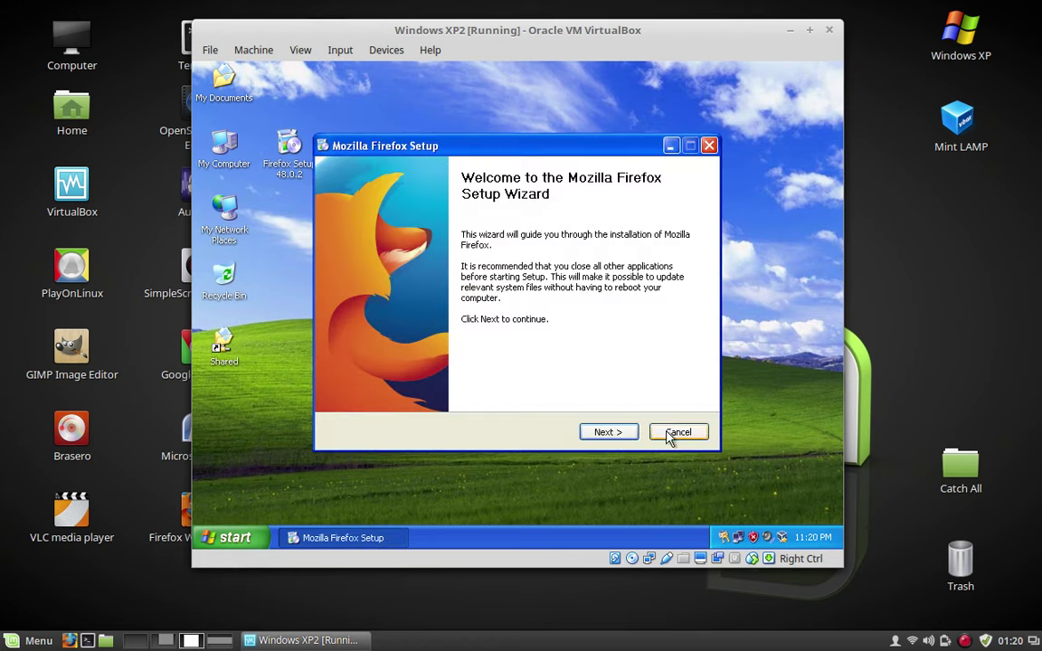
{"action": "left_click", "coordinate": [615, 432]}
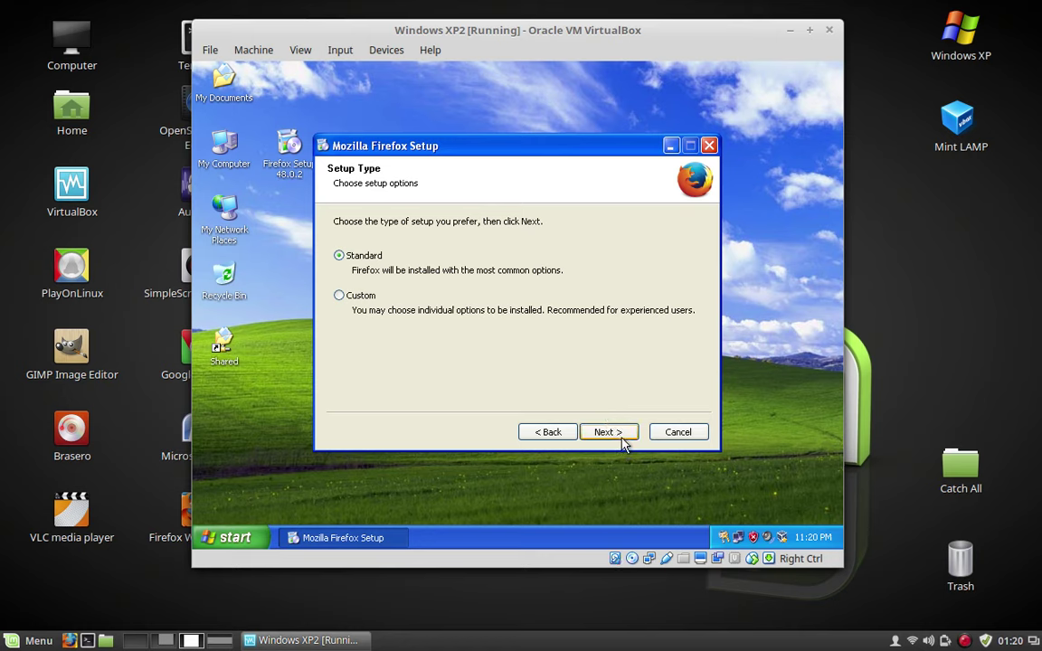
{"action": "left_click", "coordinate": [621, 434]}
{"action": "left_click", "coordinate": [620, 434]}
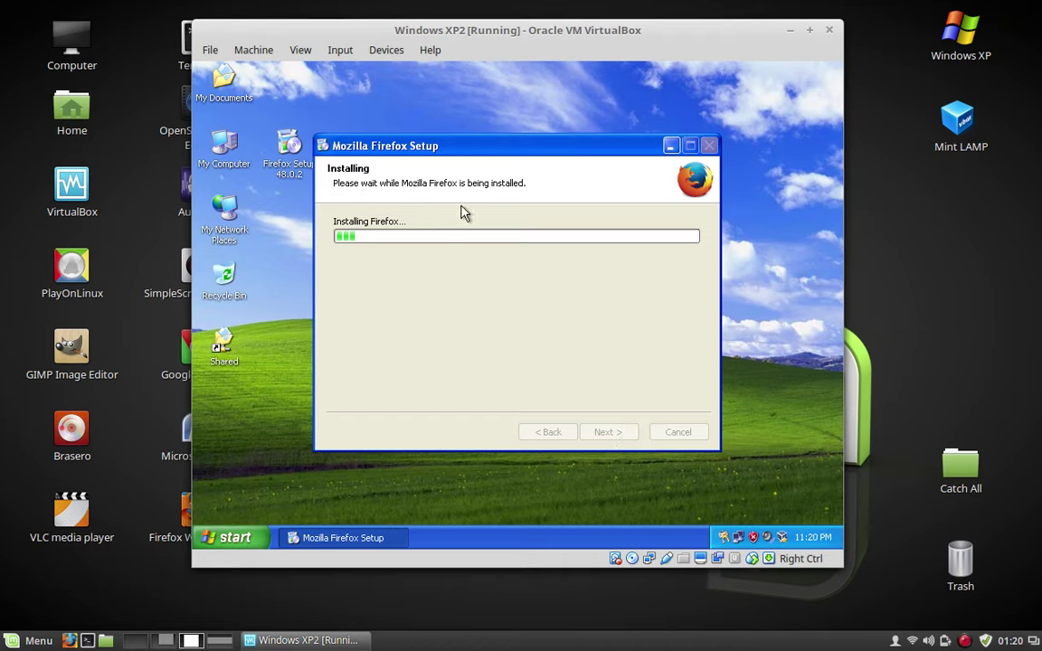
{"action": "left_click_drag", "start_coordinate": [430, 146], "coordinate": [511, 114]}
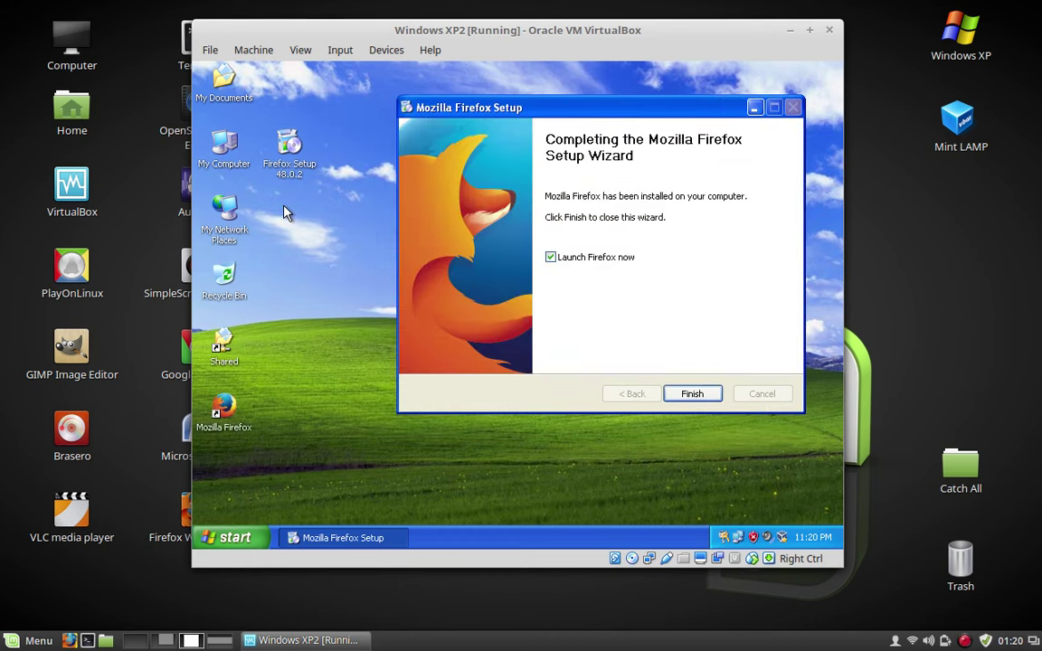
Finish the Firefox setup with Launch Firefox now enabled and choose Don't import anything in the Import Wizard
{"action": "left_click", "coordinate": [692, 393]}
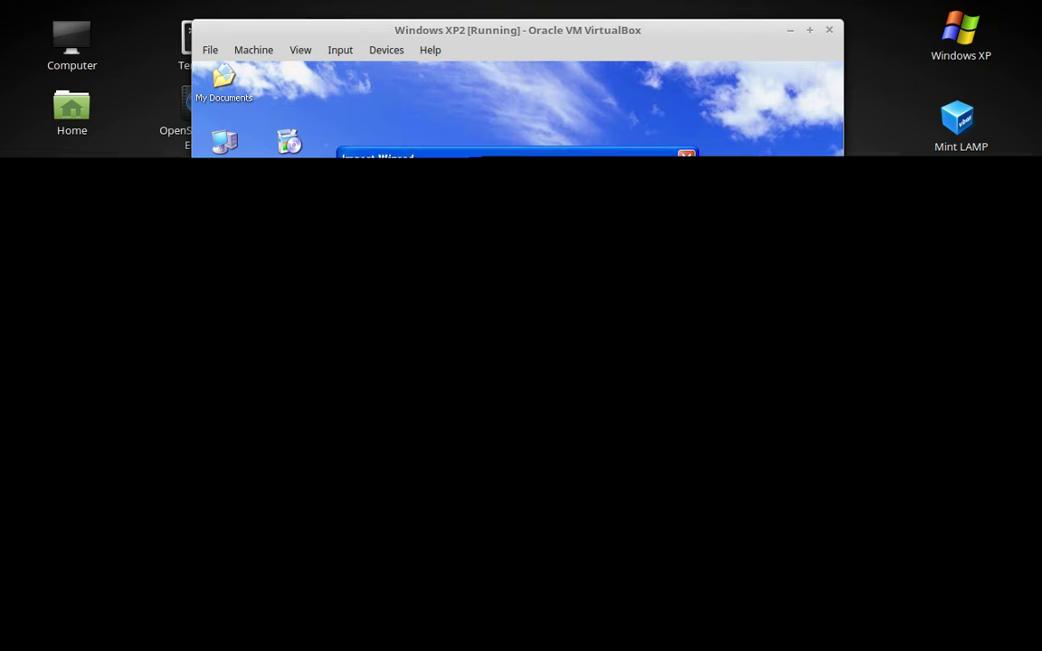
{"action": "left_click", "coordinate": [387, 267]}
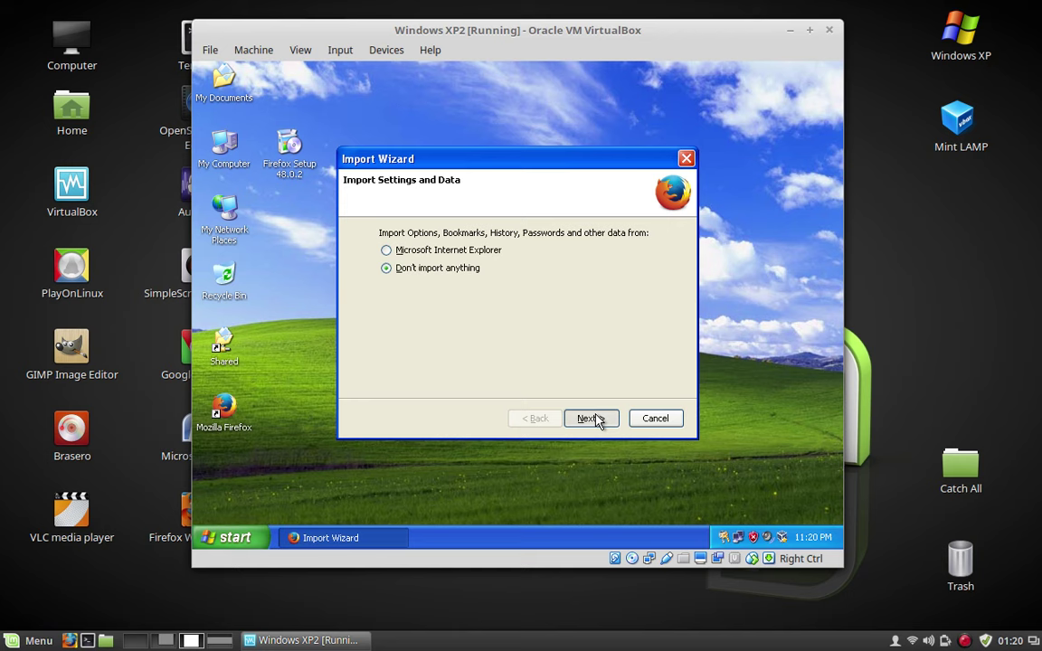
{"action": "left_click", "coordinate": [591, 418]}
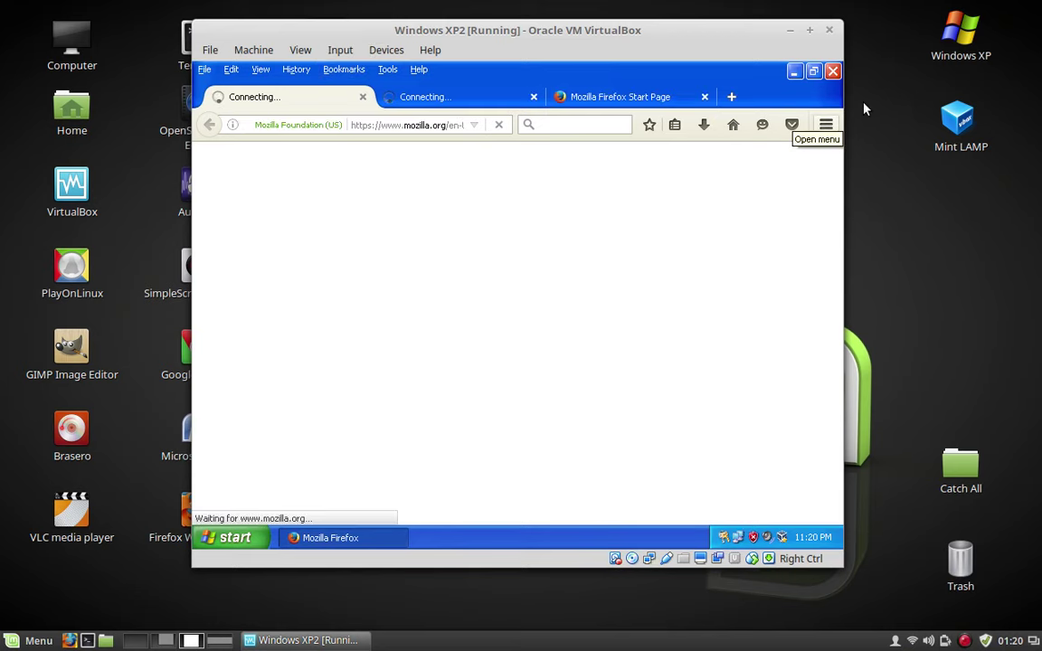
Close all the tabs in the newly opened Firefox window in Windows XP, ending the browser session
{"action": "left_click", "coordinate": [457, 100]}
{"action": "left_click", "coordinate": [534, 97]}
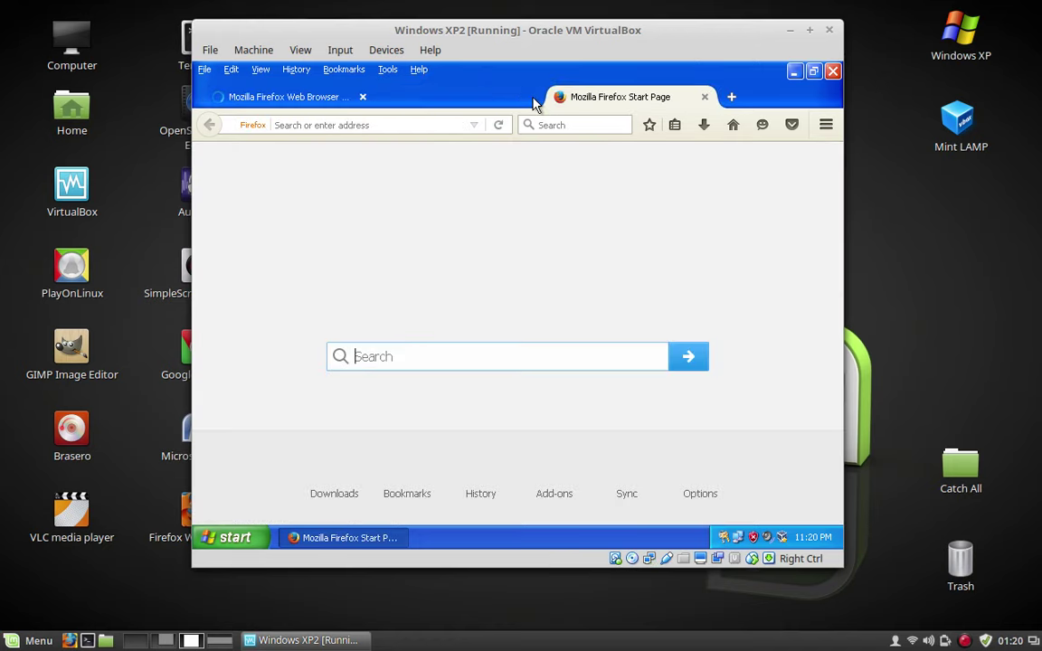
{"action": "left_click", "coordinate": [533, 97]}
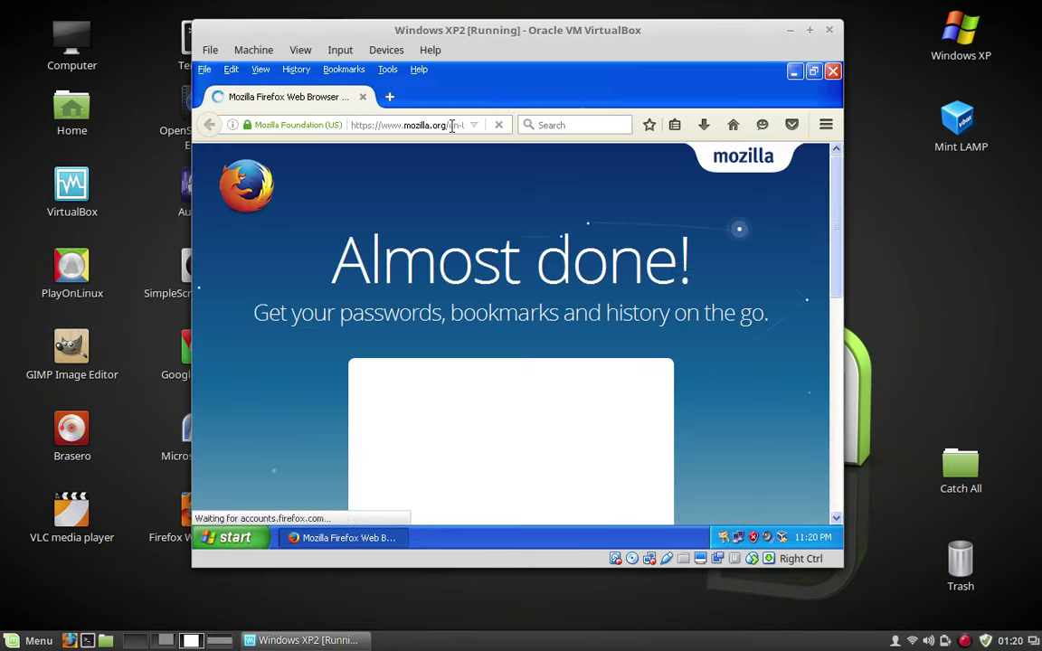
{"action": "left_click_drag", "start_coordinate": [446, 125], "coordinate": [360, 127]}
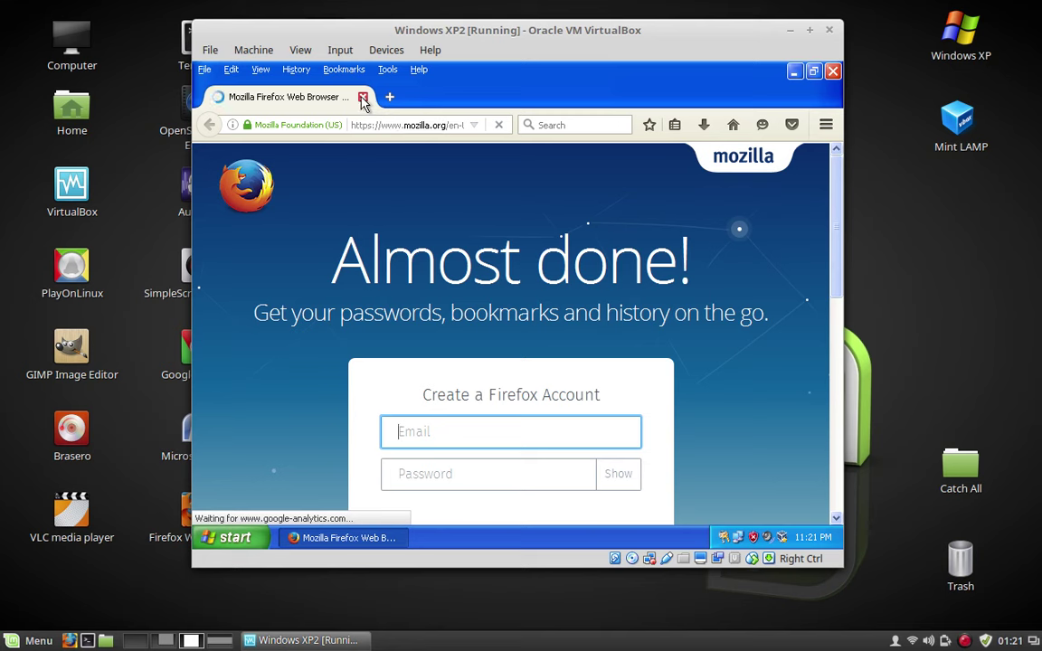
{"action": "left_click", "coordinate": [363, 97]}
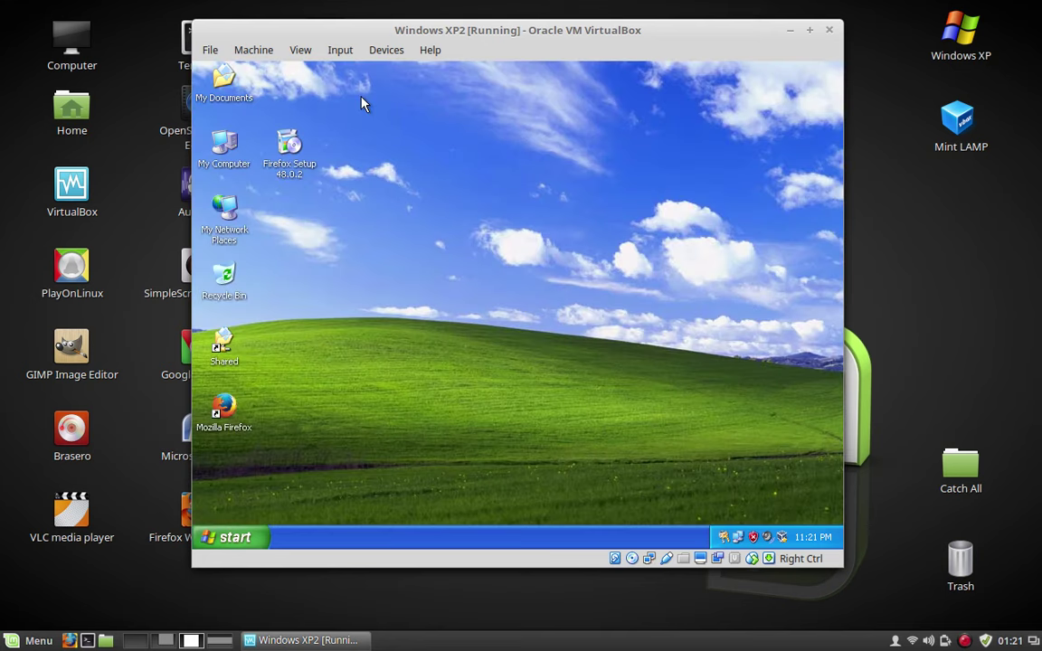
Launch Mozilla Firefox from the Windows XP desktop, load google.com to test the internet connection, and close the browser
{"action": "double_click", "coordinate": [224, 409]}
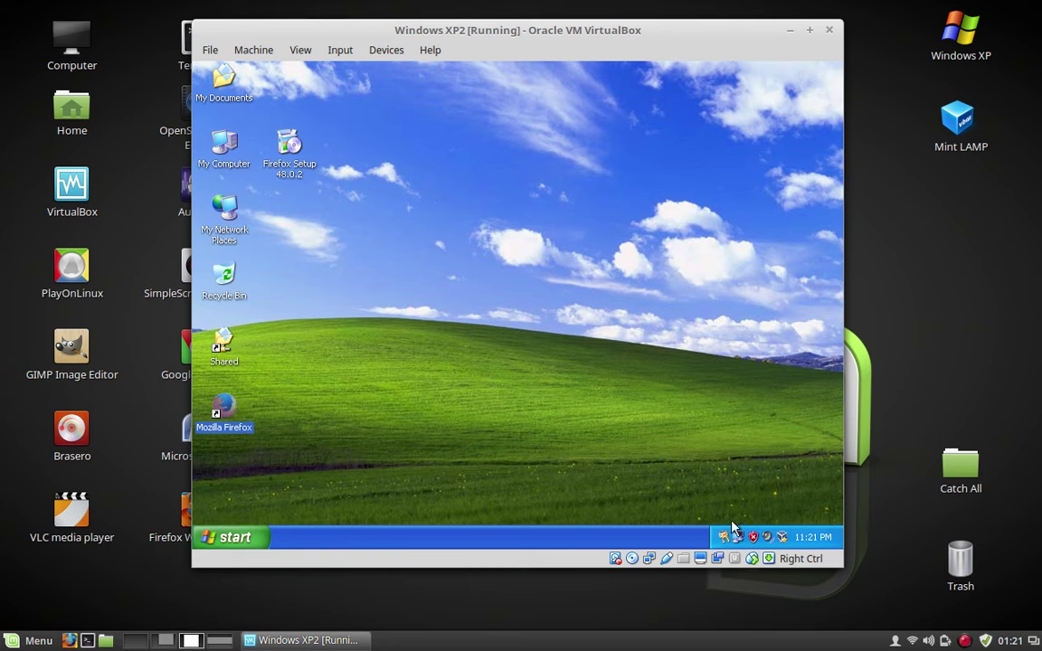
{"action": "mouse_move", "coordinate": [727, 540]}
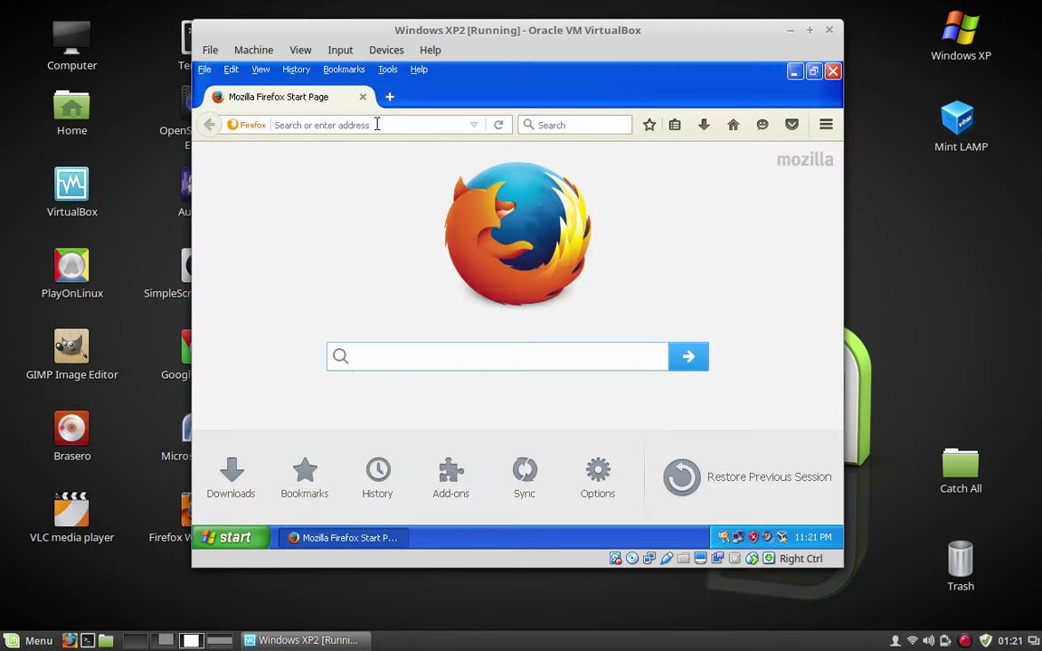
{"action": "left_click", "coordinate": [376, 125]}
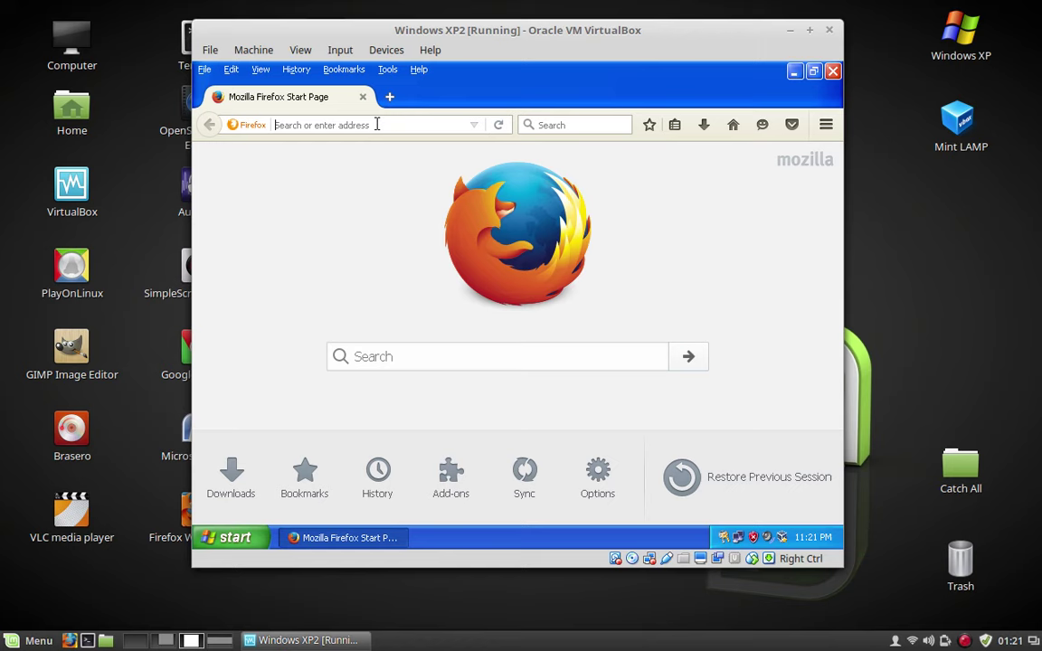
{"action": "type", "text": "google"}
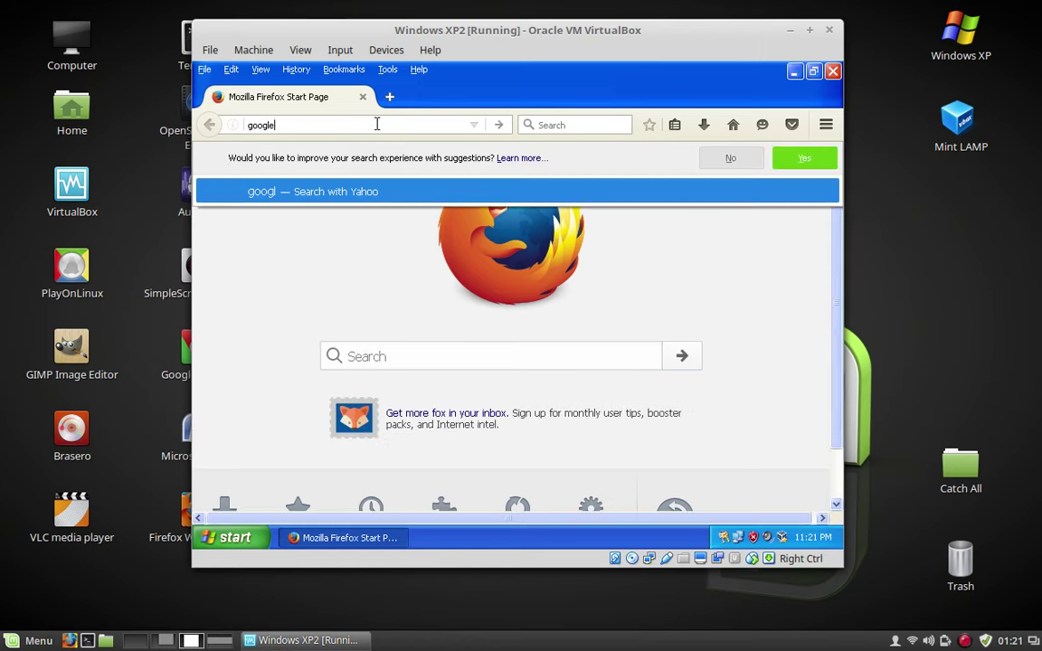
{"action": "type", "text": ".com"}
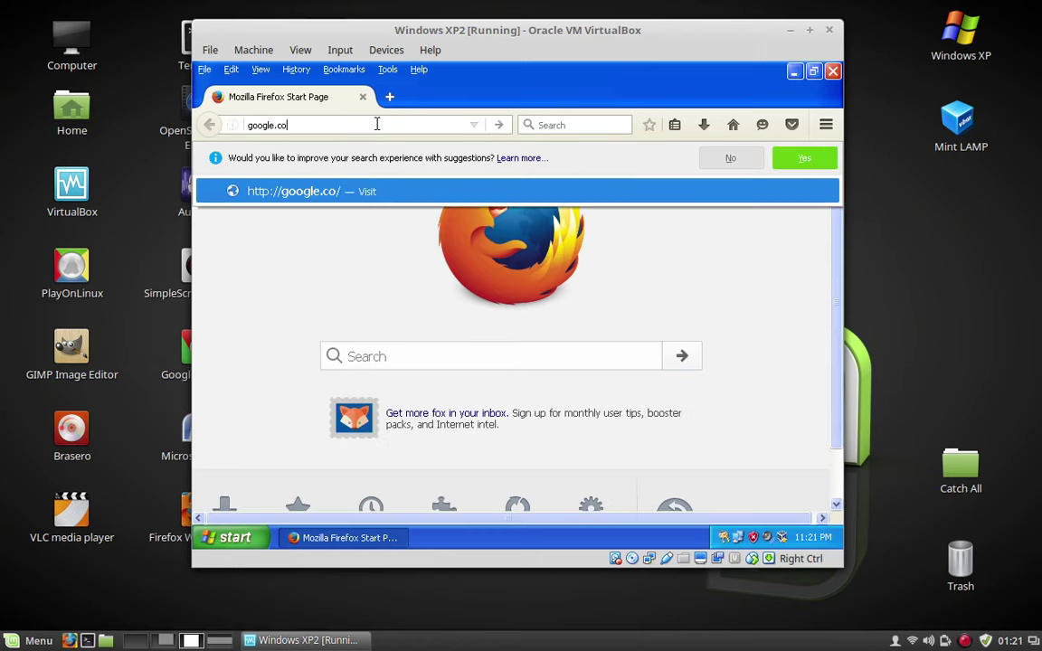
{"action": "key", "text": "Return"}
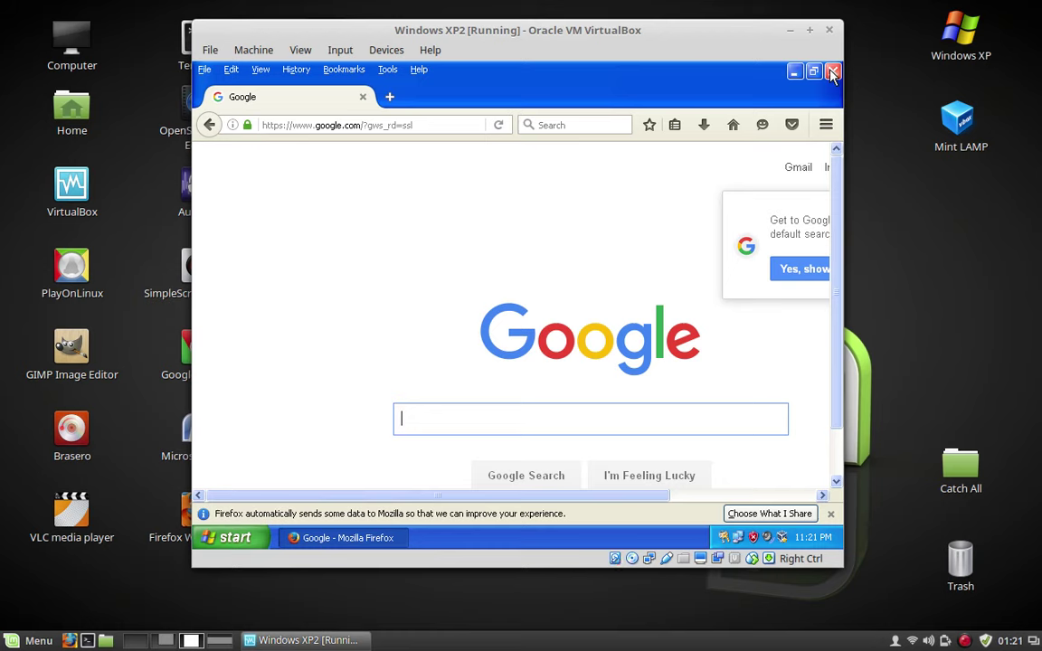
{"action": "left_click", "coordinate": [833, 73]}
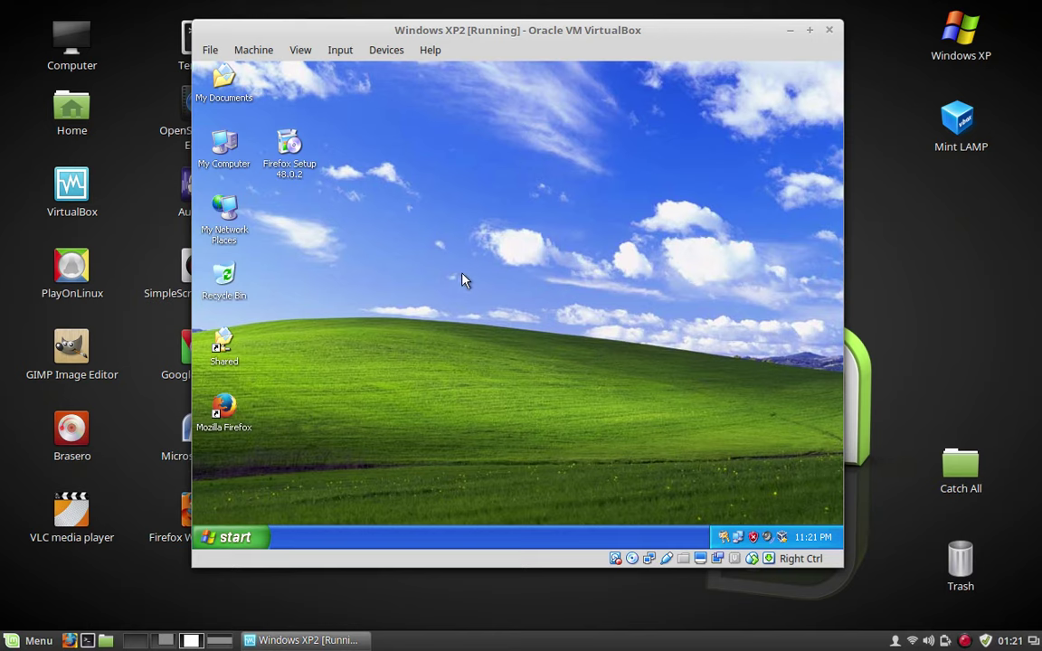
{"action": "left_click_drag", "start_coordinate": [553, 31], "coordinate": [610, 24]}
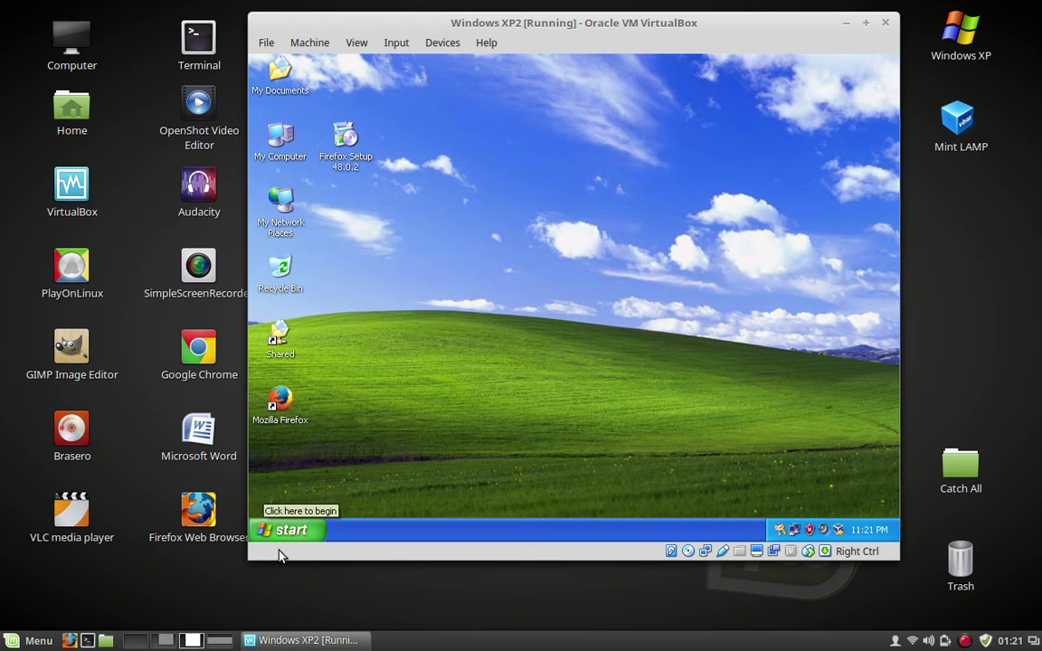
{"action": "left_click", "coordinate": [285, 532]}
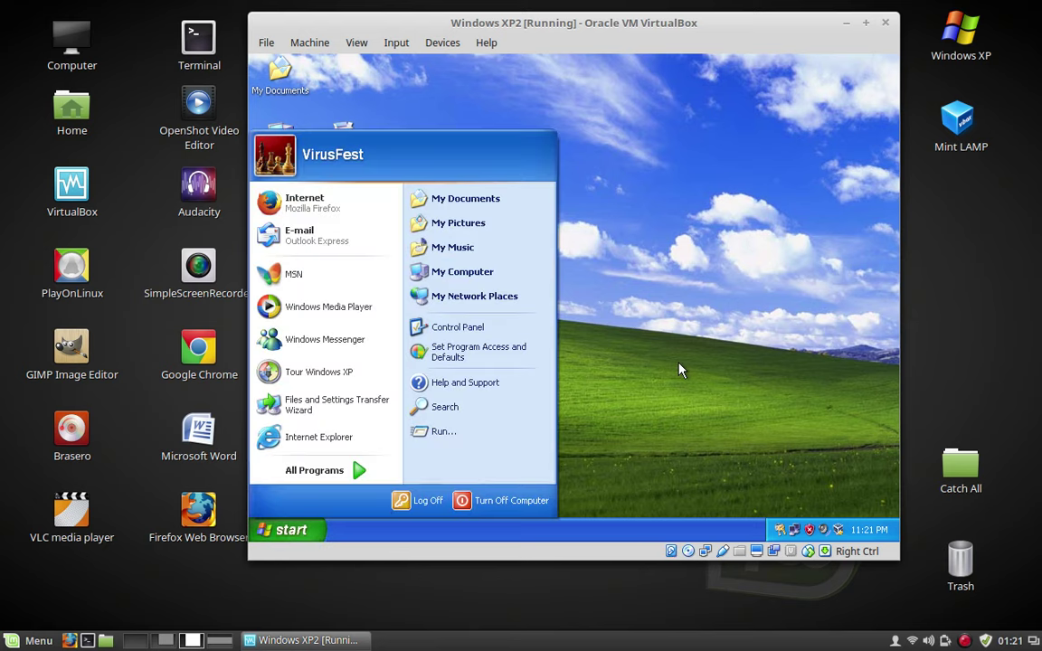
{"action": "left_click", "coordinate": [611, 327]}
Create a new text document on the Windows XP desktop
{"action": "right_click", "coordinate": [467, 227]}
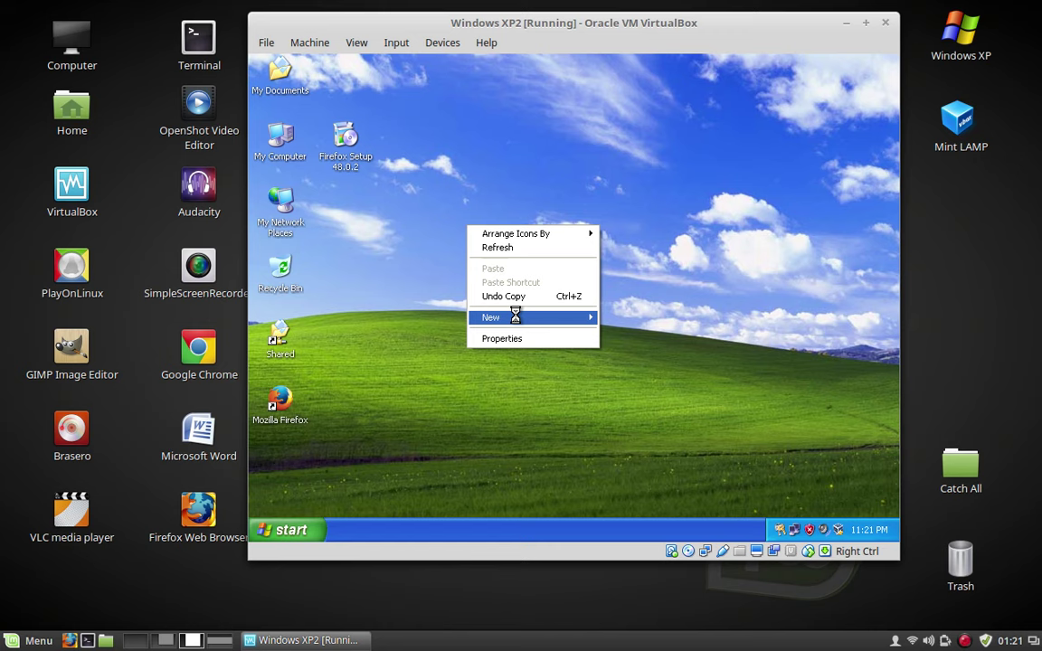
{"action": "mouse_move", "coordinate": [515, 317]}
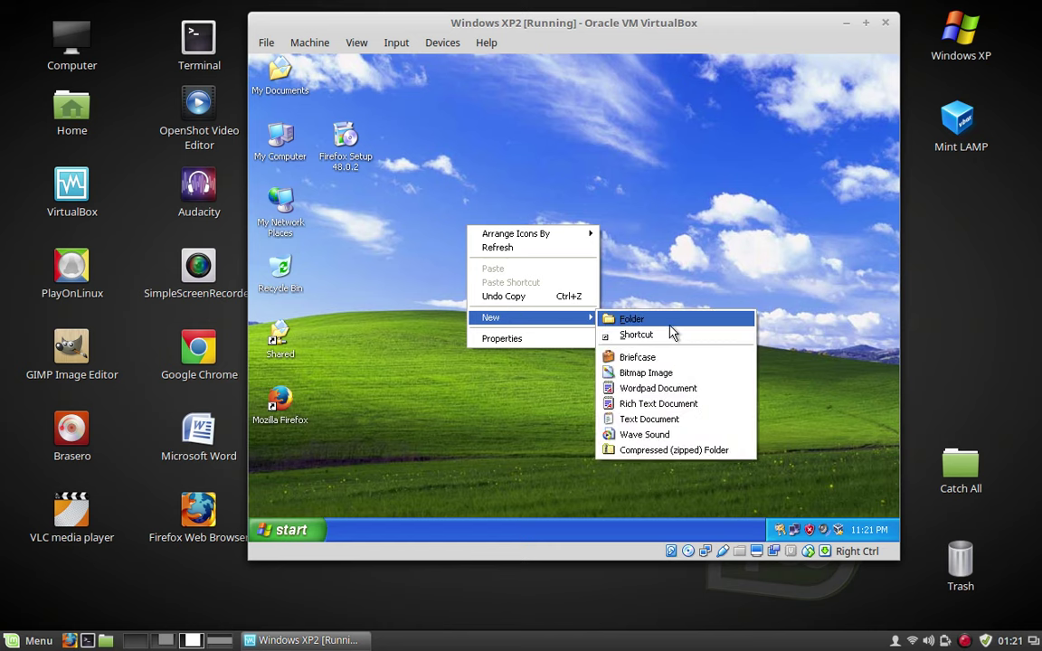
{"action": "left_click", "coordinate": [657, 419]}
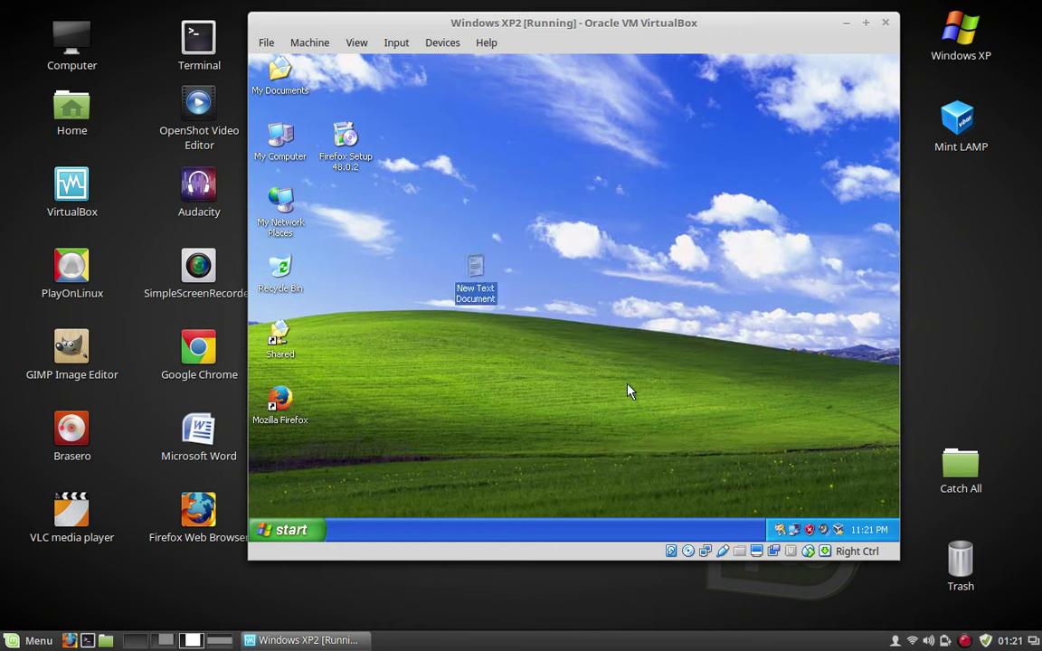
Move the virtual machine window aside, open the host's Home folder, and shift its window to uncover the Windows XP desktop
{"action": "left_click_drag", "start_coordinate": [486, 7], "coordinate": [629, 3]}
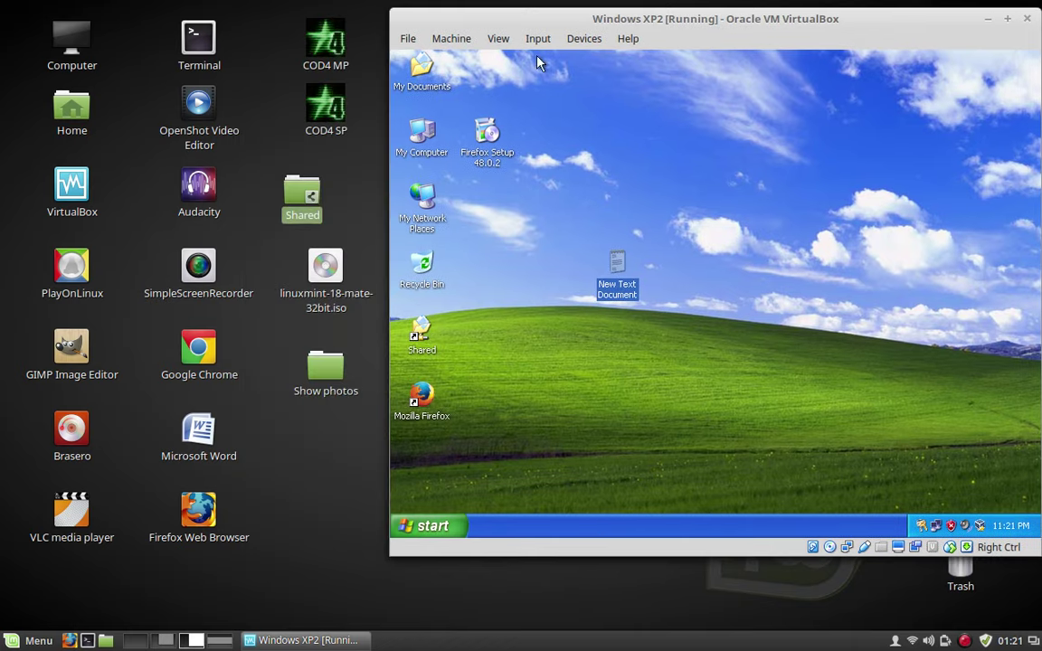
{"action": "left_click", "coordinate": [66, 114]}
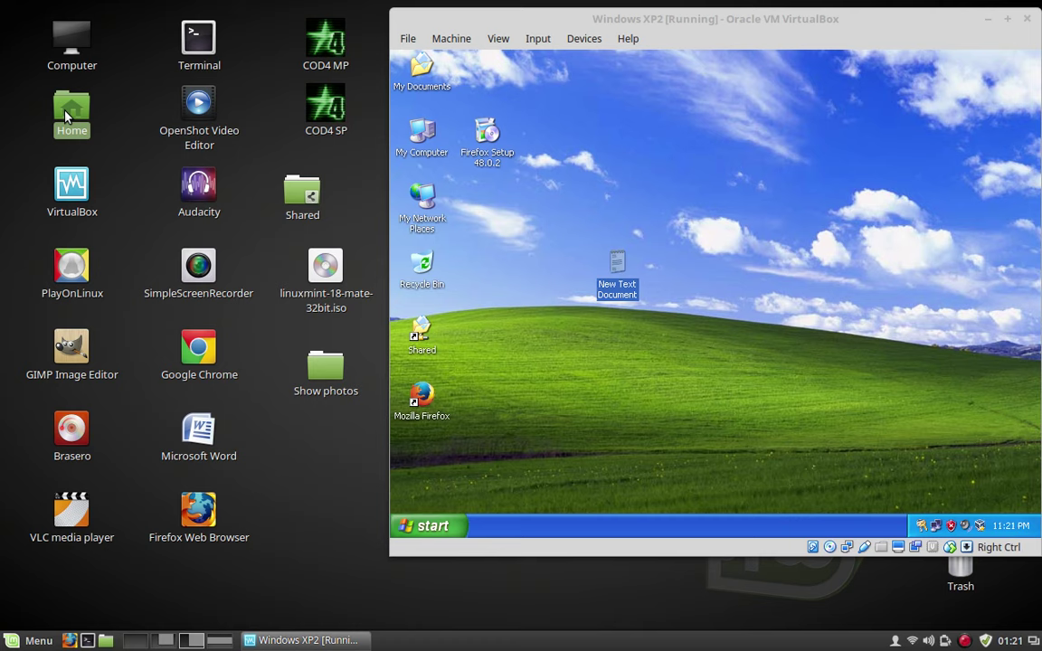
{"action": "double_click", "coordinate": [66, 113]}
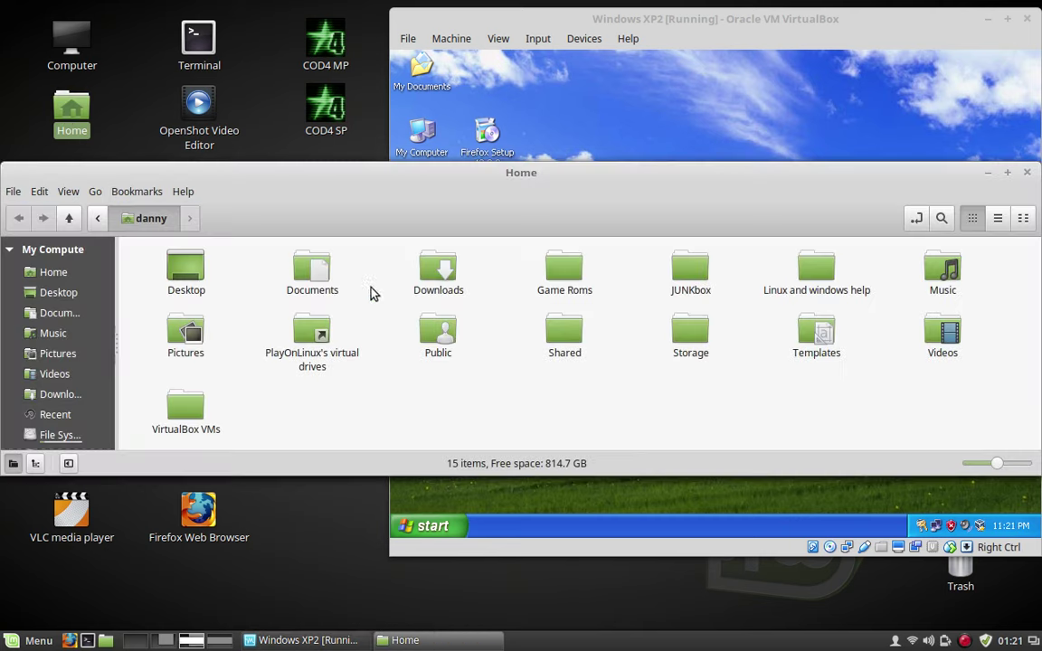
{"action": "left_click_drag", "start_coordinate": [826, 167], "coordinate": [660, 453]}
Delete New Text Document from the Windows XP desktop, sending it to the Recycle Bin
{"action": "right_click", "coordinate": [624, 260]}
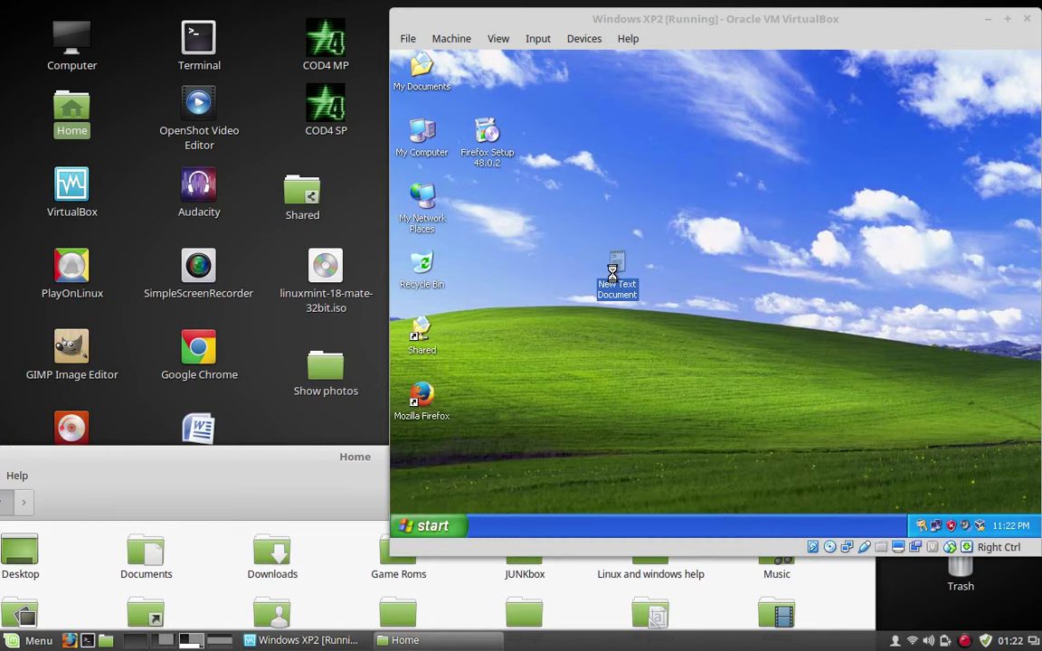
{"action": "left_click", "coordinate": [637, 416]}
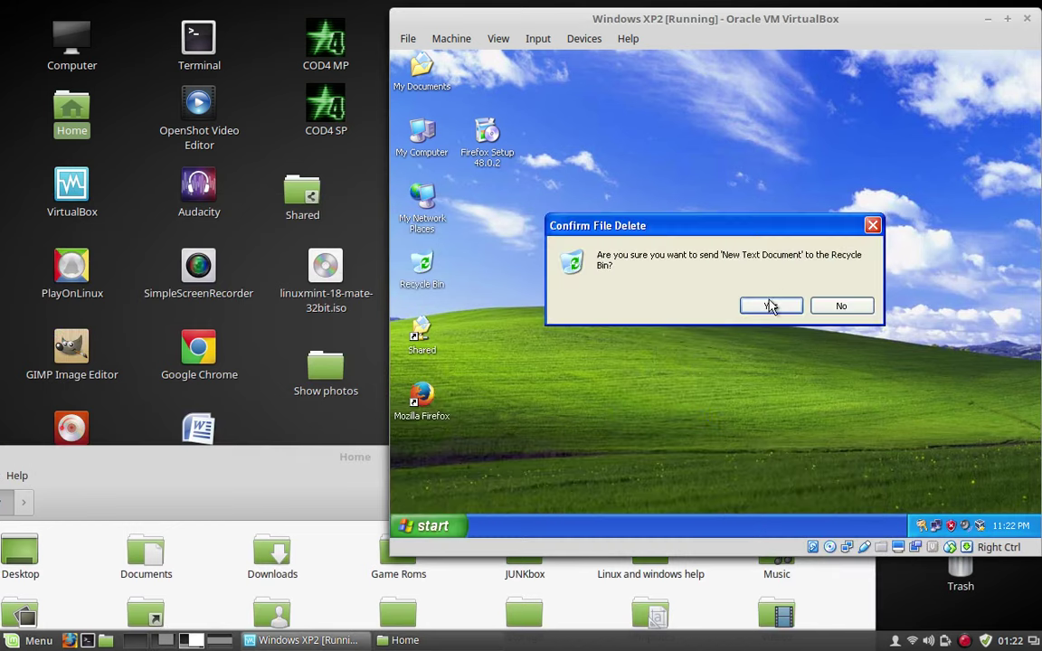
{"action": "left_click", "coordinate": [706, 274]}
Bring the host's Home folder window into full view and create a new folder named VirtualBox Backup in it
{"action": "left_click_drag", "start_coordinate": [283, 462], "coordinate": [373, 84]}
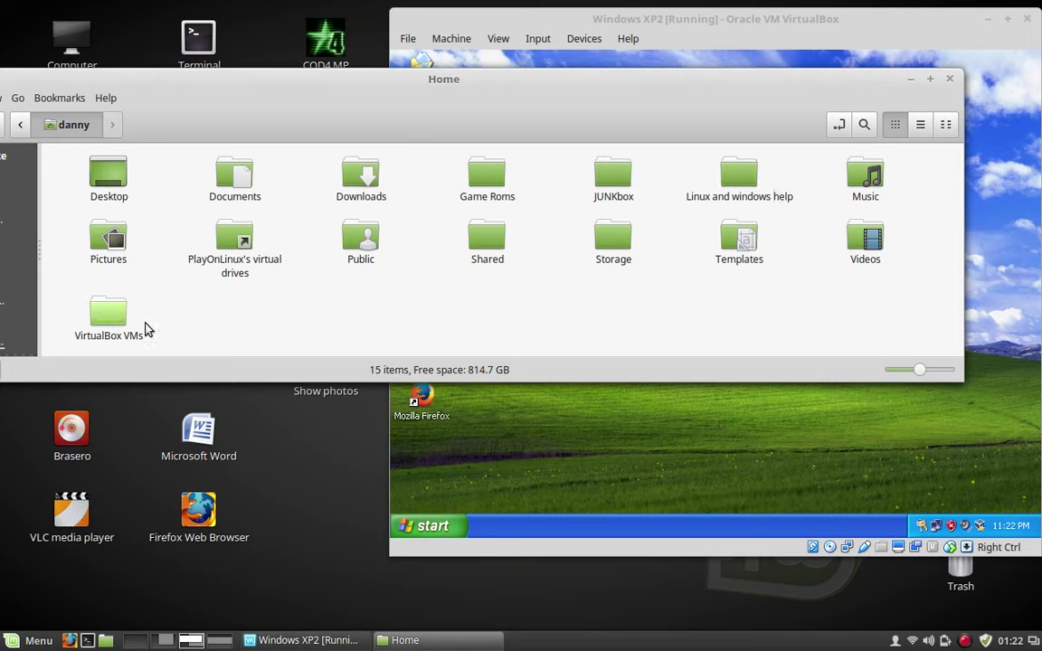
{"action": "right_click", "coordinate": [222, 322]}
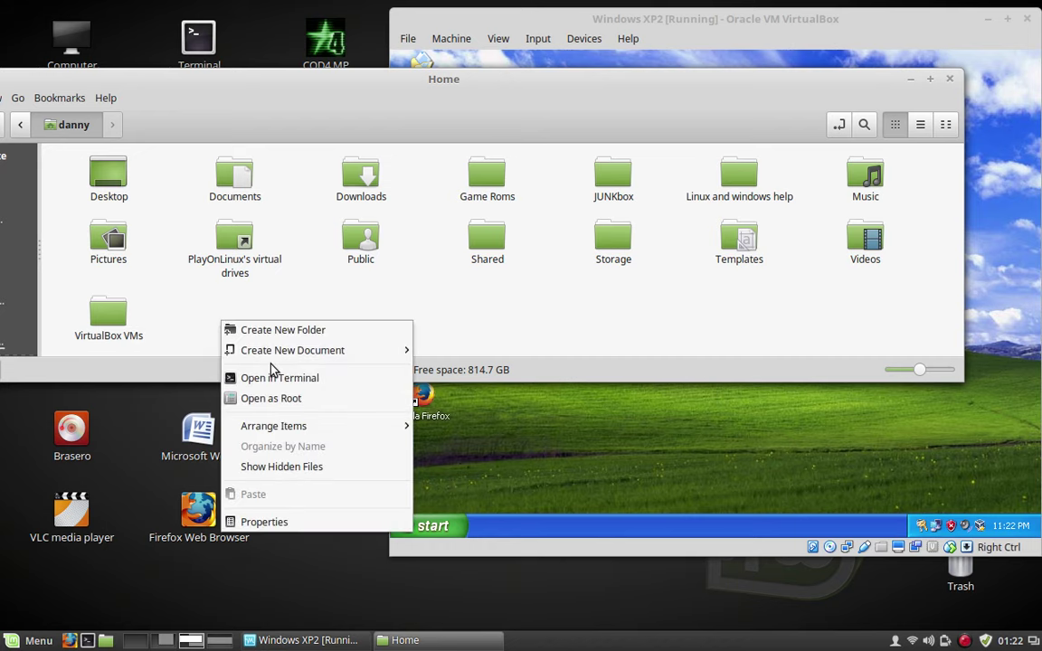
{"action": "left_click", "coordinate": [244, 329]}
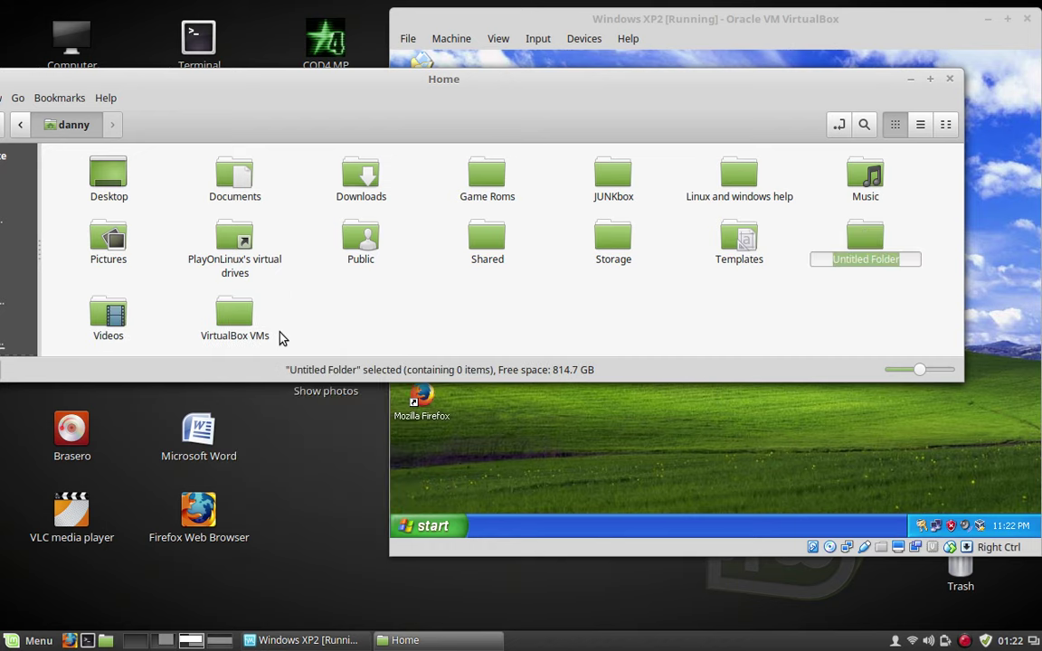
{"action": "type", "text": "Virtual"}
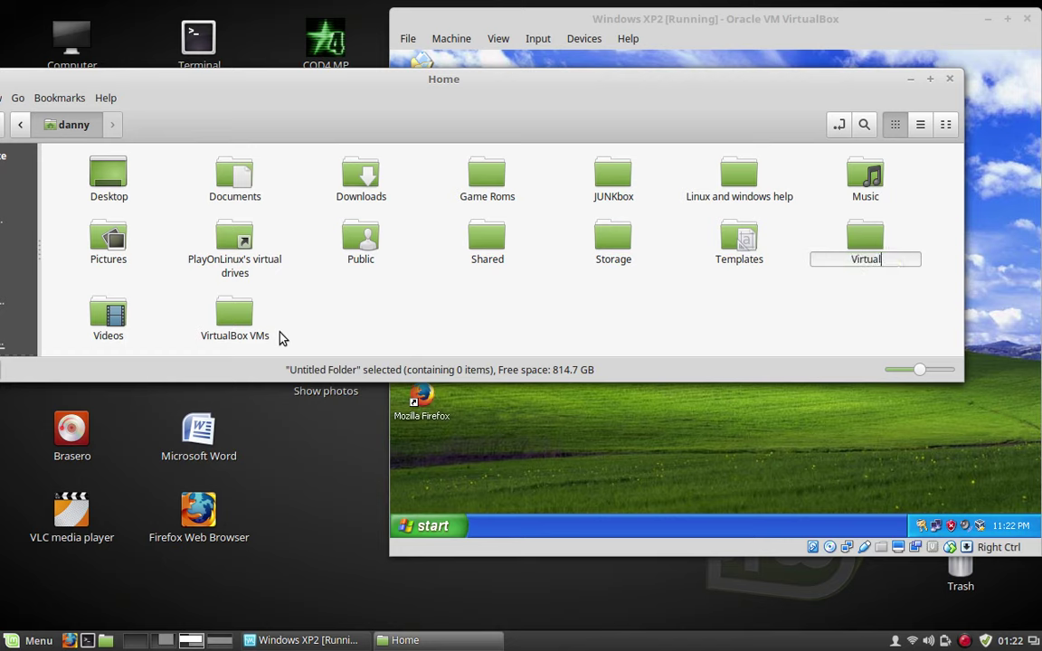
{"action": "type", "text": "Box Backup"}
{"action": "key", "text": "Return"}
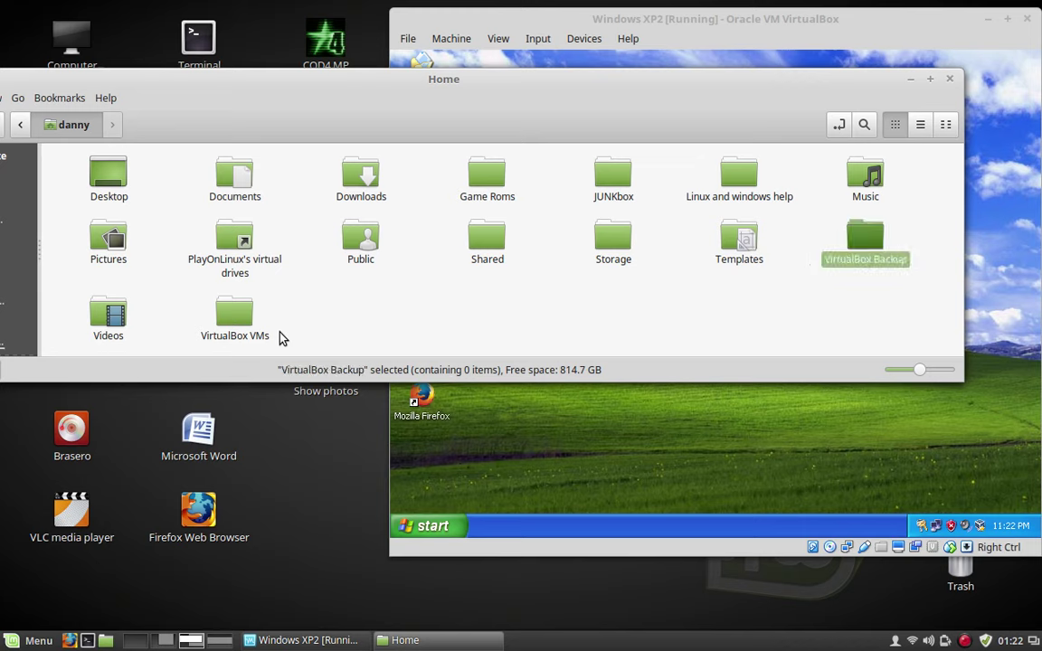
Copy the Windows XP2 folder from VirtualBox VMs into the VirtualBox Backup folder
{"action": "double_click", "coordinate": [251, 321]}
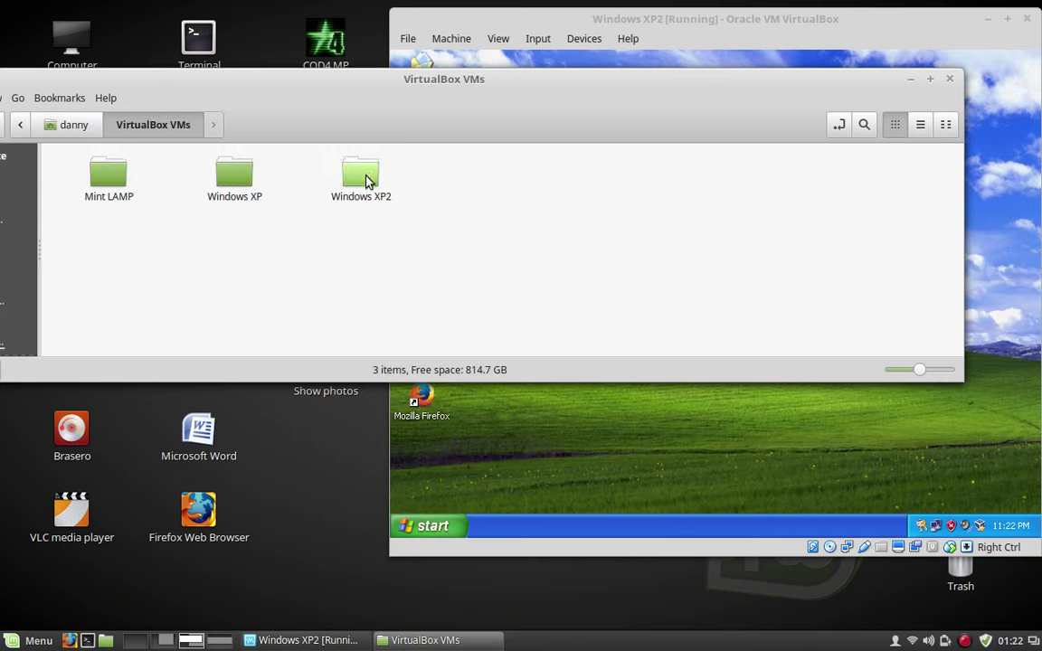
{"action": "right_click", "coordinate": [366, 179]}
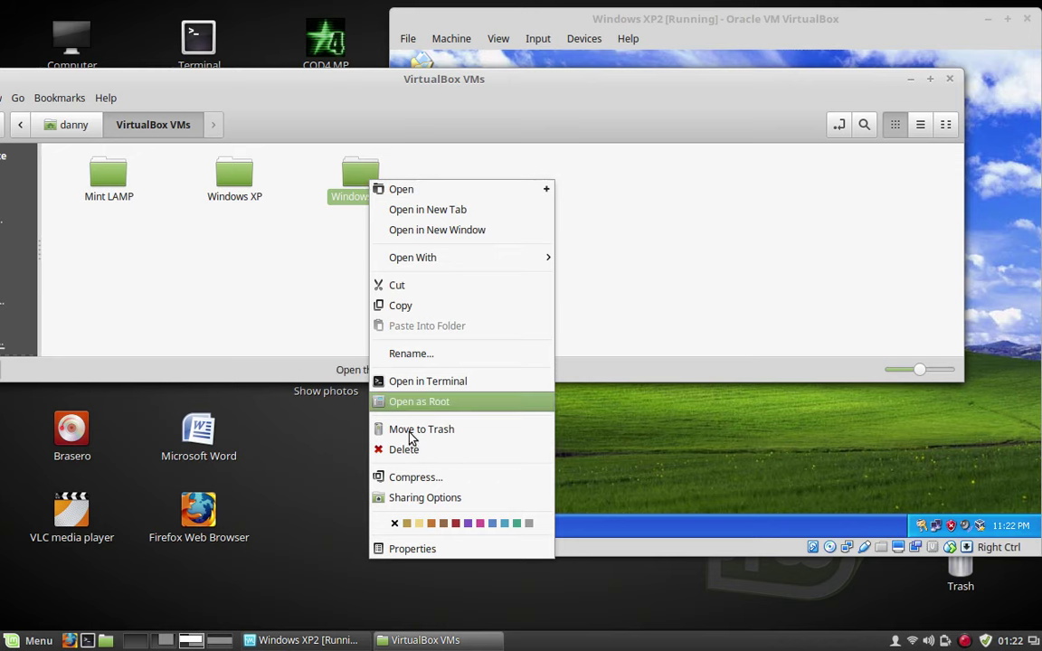
{"action": "left_click", "coordinate": [411, 306]}
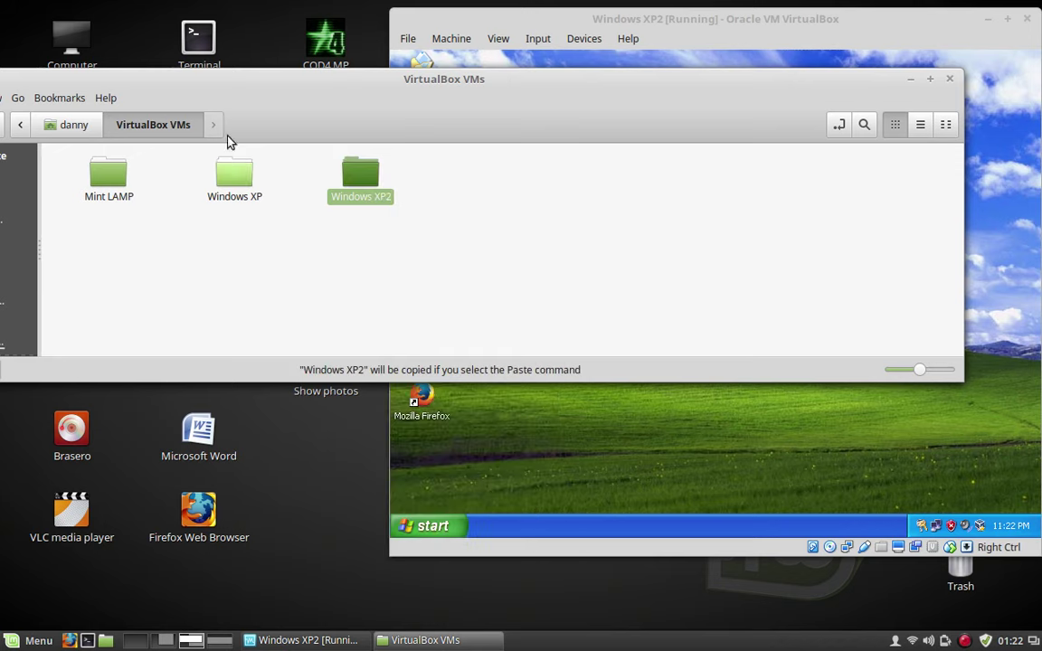
{"action": "left_click", "coordinate": [63, 124]}
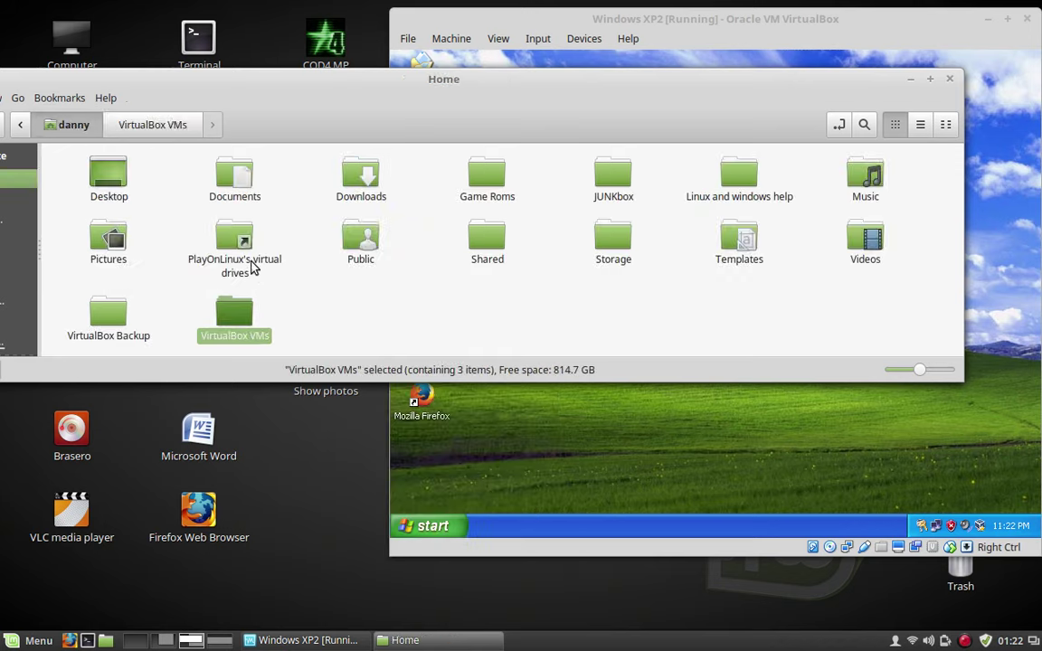
{"action": "left_click", "coordinate": [127, 326]}
{"action": "left_click", "coordinate": [123, 322]}
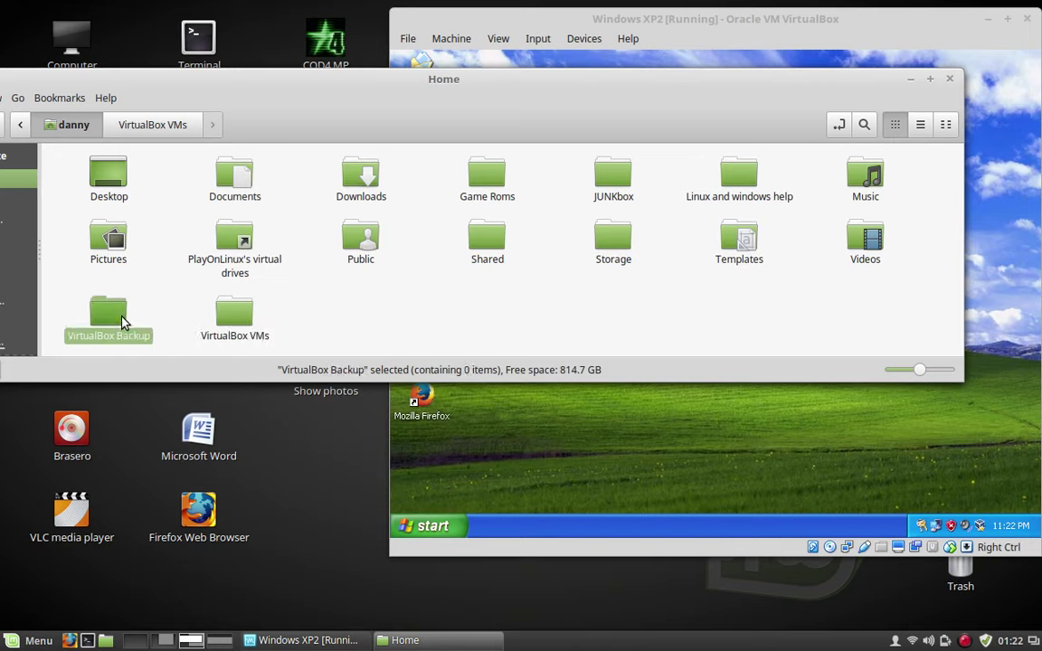
{"action": "double_click", "coordinate": [123, 322]}
{"action": "right_click", "coordinate": [196, 234]}
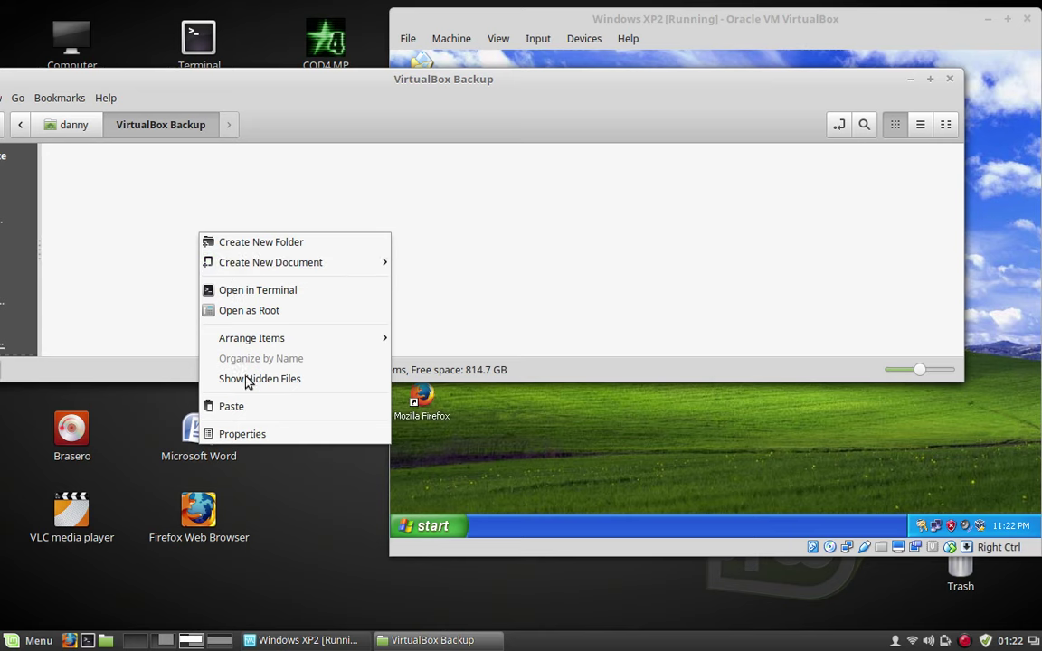
{"action": "left_click", "coordinate": [249, 406]}
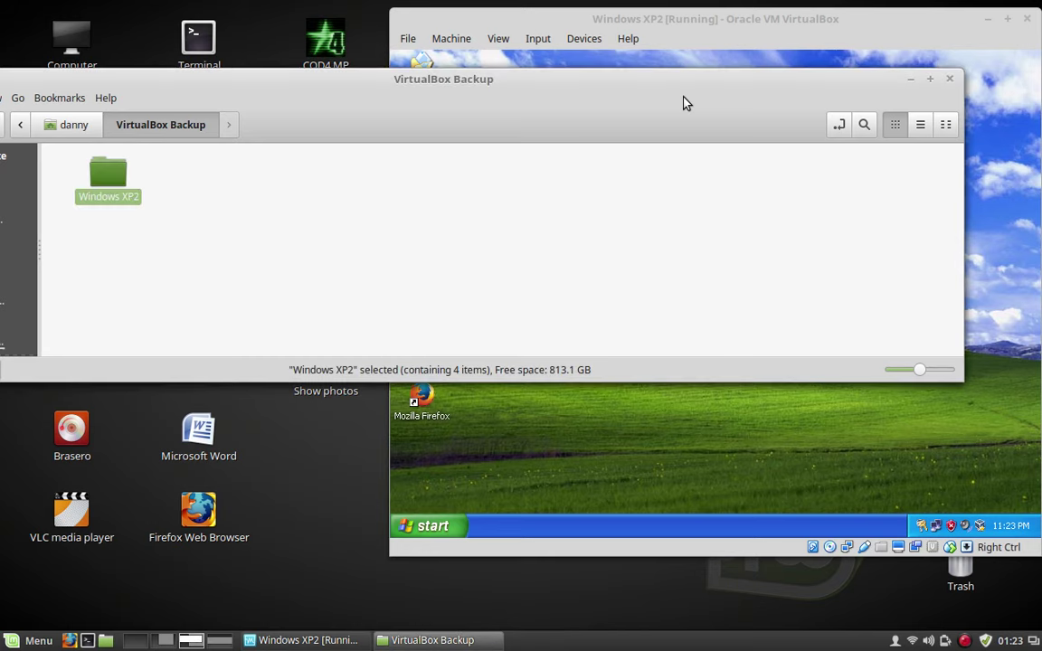
Create a text document named "this is a virus" on the Windows XP desktop and move it level with the Firefox Setup icon
{"action": "left_click", "coordinate": [713, 451]}
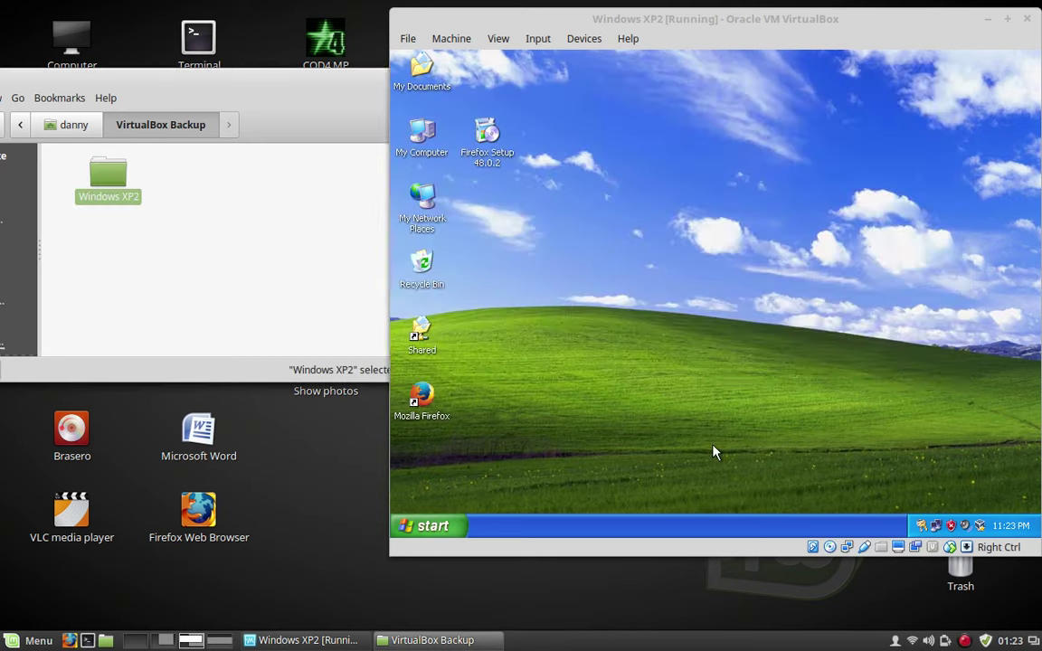
{"action": "right_click", "coordinate": [655, 218]}
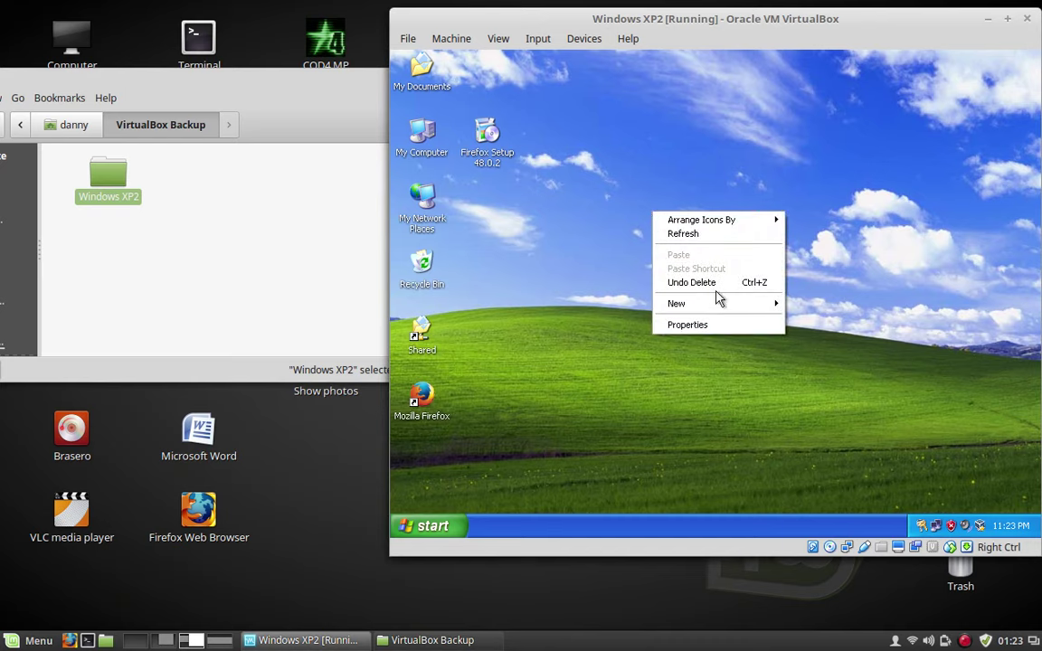
{"action": "mouse_move", "coordinate": [709, 305]}
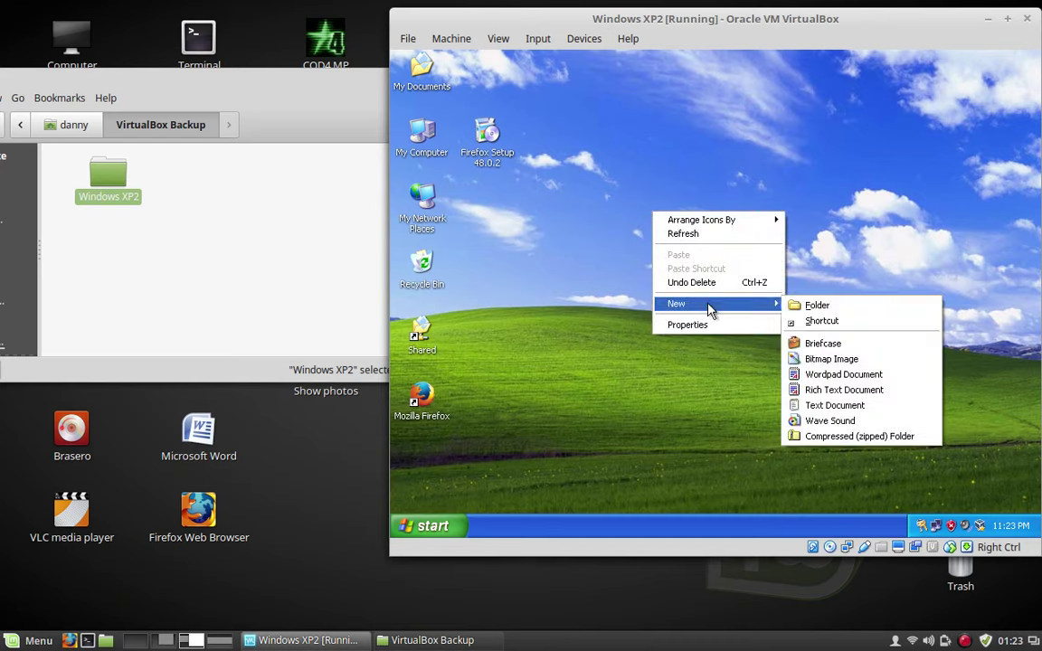
{"action": "left_click", "coordinate": [832, 405]}
{"action": "type", "text": "this is a virus"}
{"action": "key", "text": "Return"}
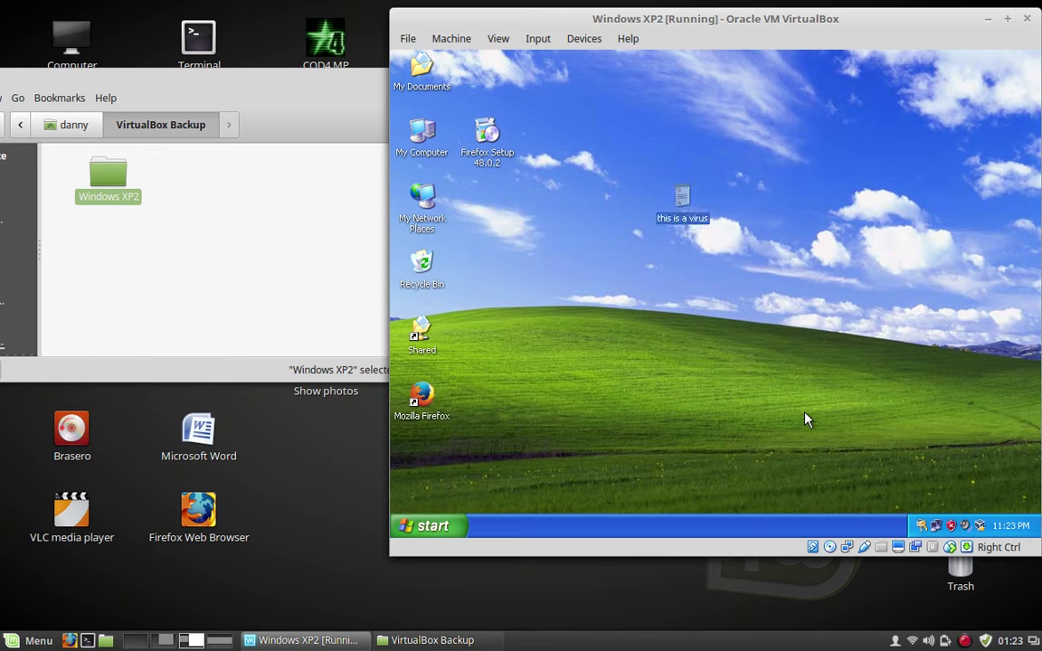
{"action": "left_click", "coordinate": [911, 457]}
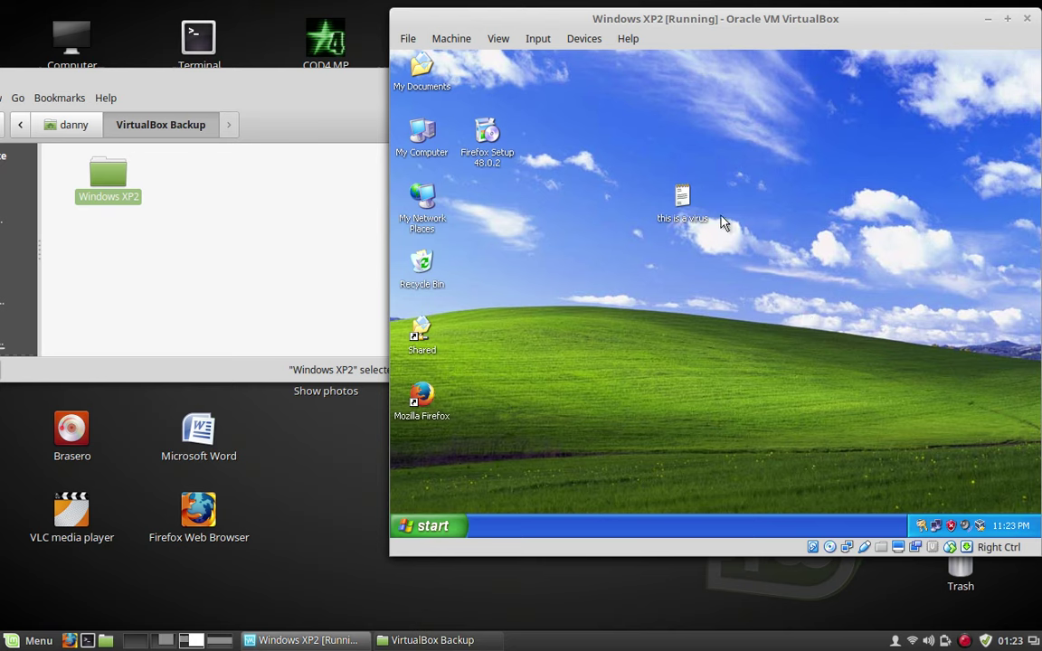
{"action": "left_click", "coordinate": [682, 199]}
{"action": "left_click_drag", "start_coordinate": [685, 199], "coordinate": [653, 132]}
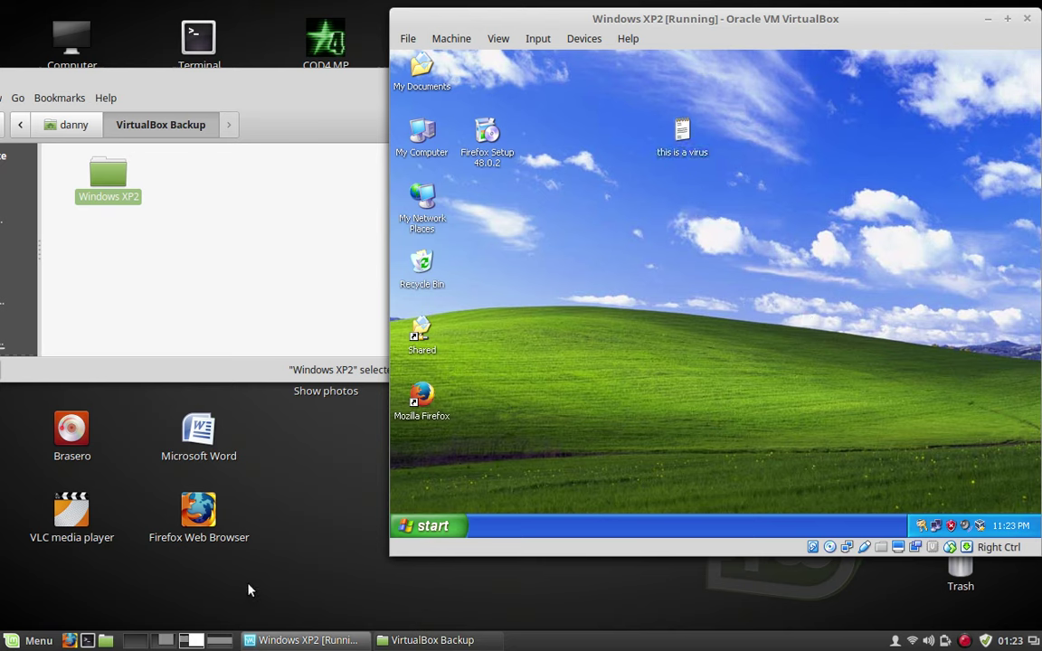
Shut down Windows XP inside the Windows XP2 virtual machine
{"action": "left_click", "coordinate": [438, 532]}
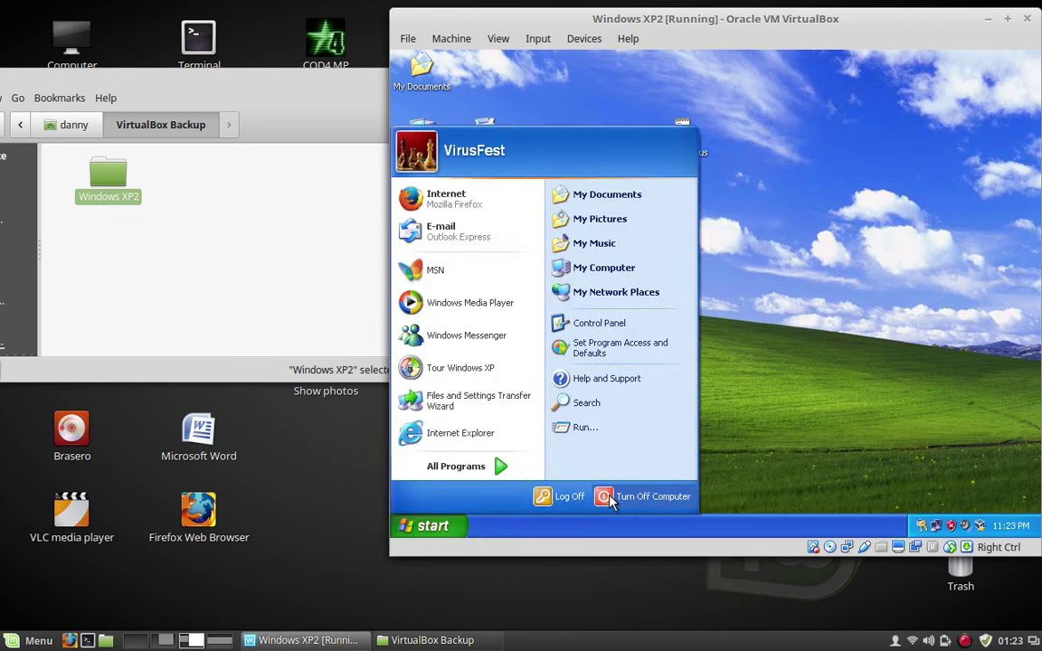
{"action": "left_click", "coordinate": [637, 497]}
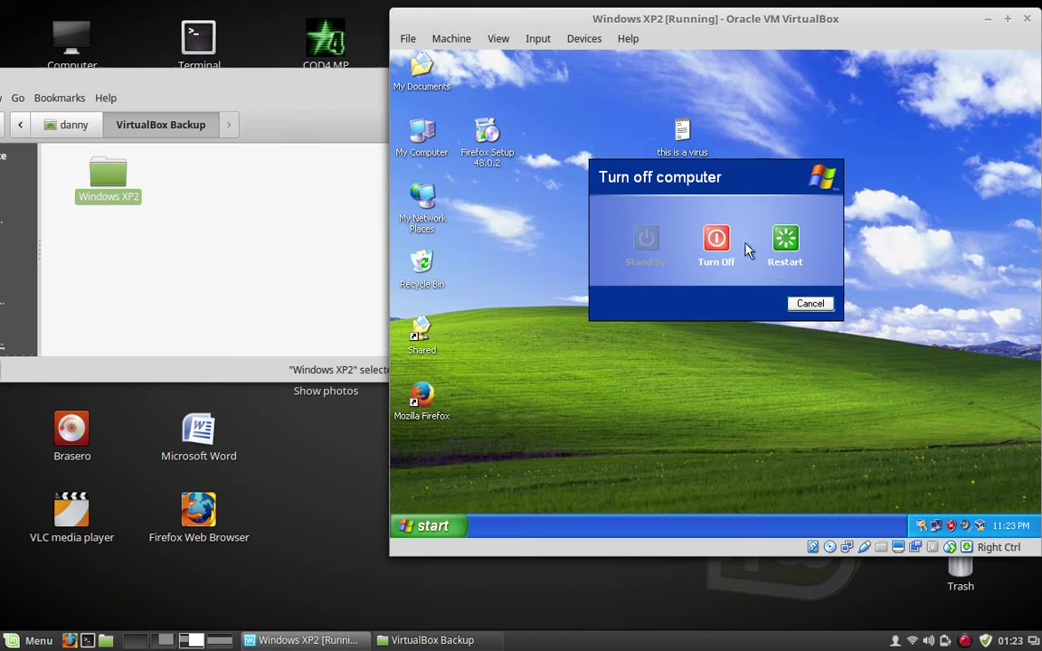
{"action": "left_click", "coordinate": [727, 244]}
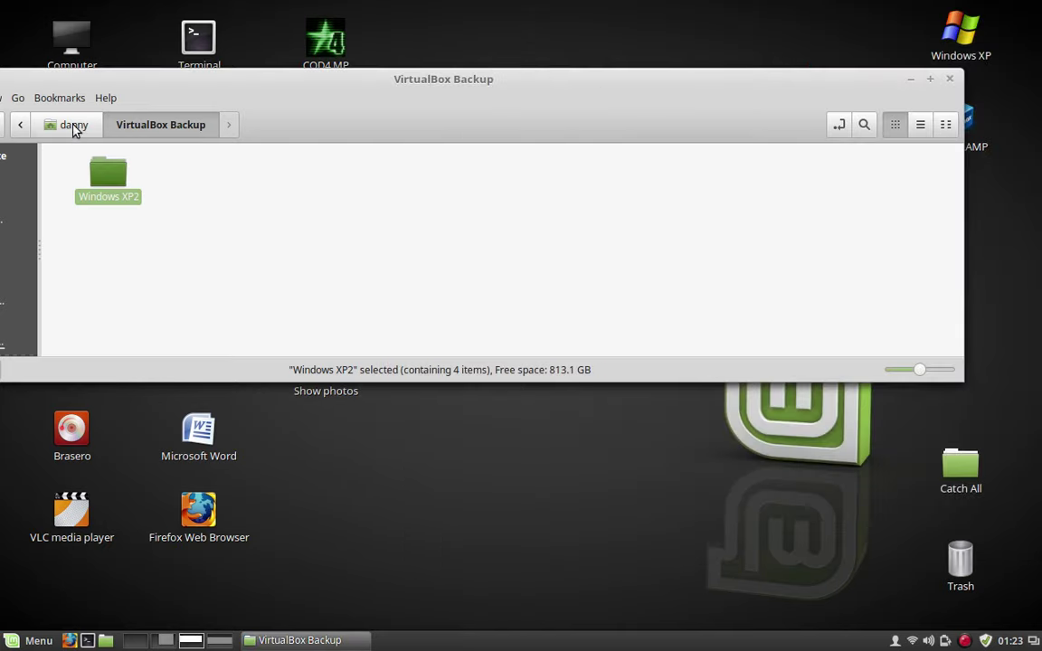
Permanently delete the Windows XP2 folder from VirtualBox VMs in the host's Home folder
{"action": "left_click", "coordinate": [74, 128]}
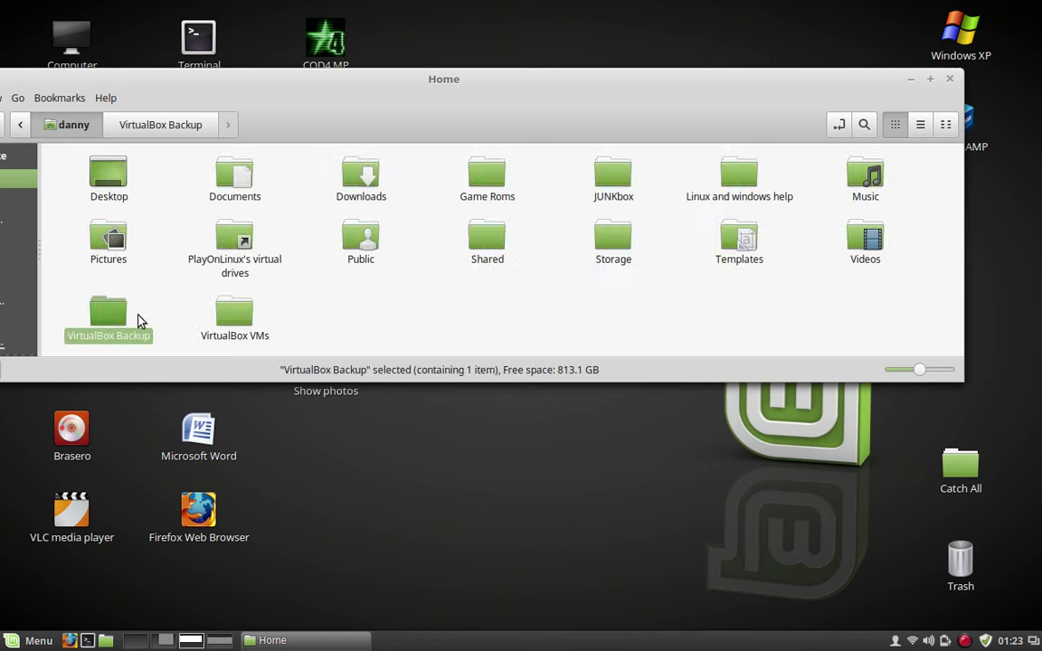
{"action": "left_click", "coordinate": [242, 317]}
{"action": "double_click", "coordinate": [243, 316]}
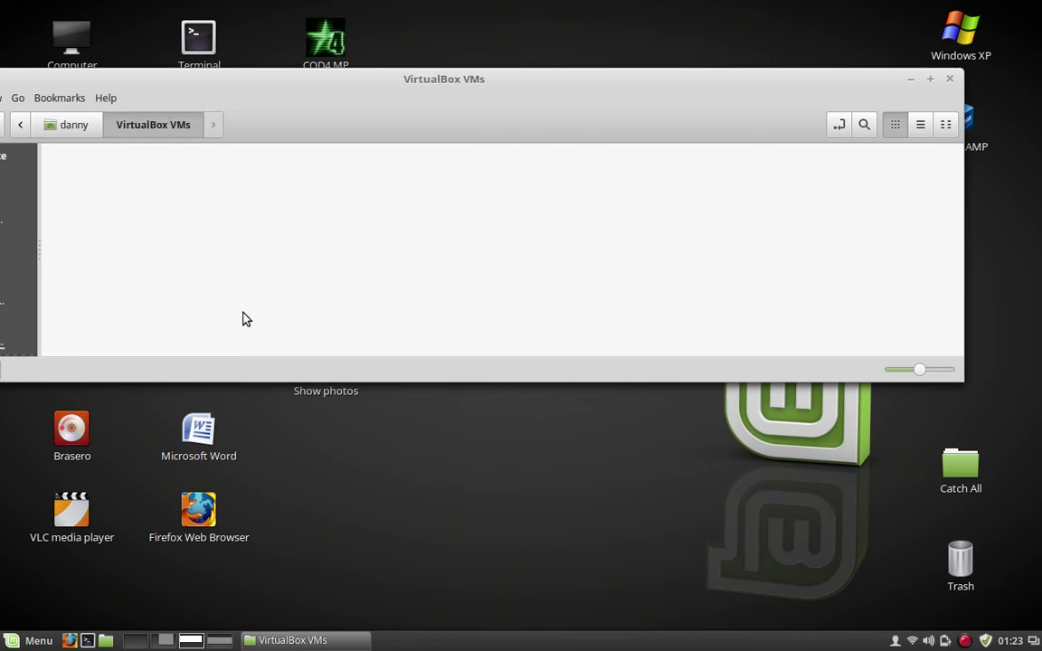
{"action": "right_click", "coordinate": [364, 175]}
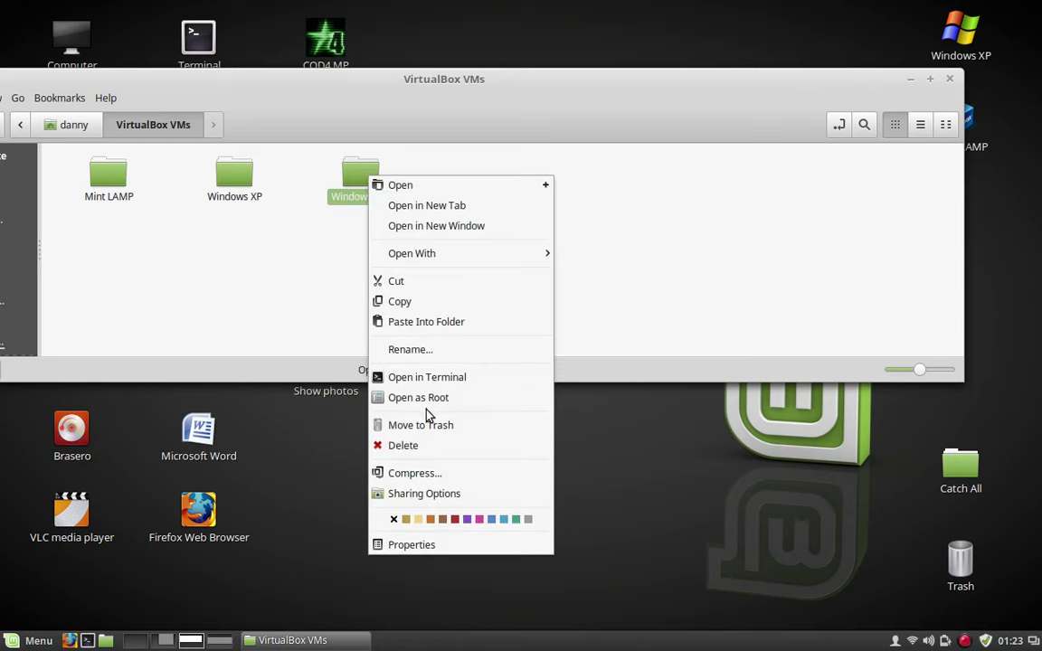
{"action": "left_click", "coordinate": [476, 440]}
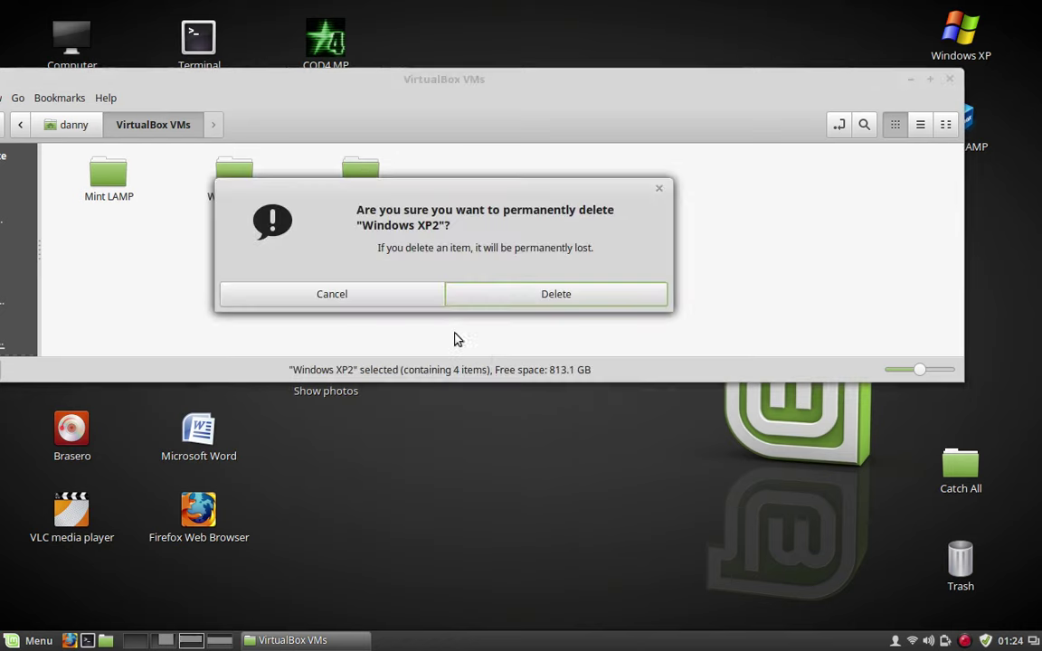
{"action": "left_click", "coordinate": [531, 300]}
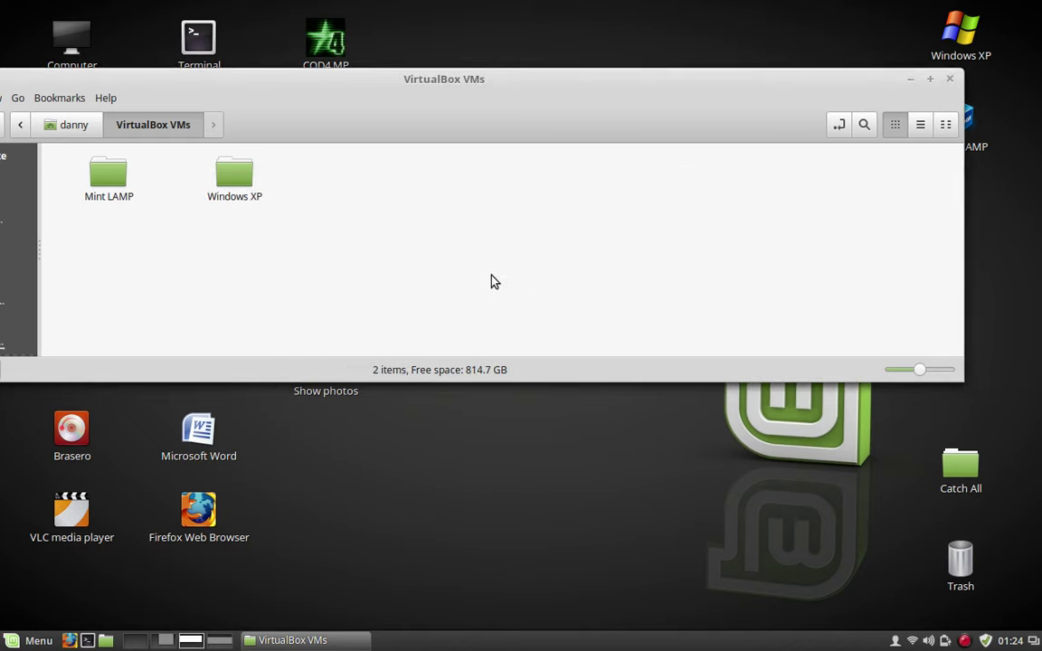
Copy the Windows XP2 folder from VirtualBox Backup into VirtualBox VMs, and close the file manager window
{"action": "left_click", "coordinate": [79, 131]}
{"action": "double_click", "coordinate": [115, 313]}
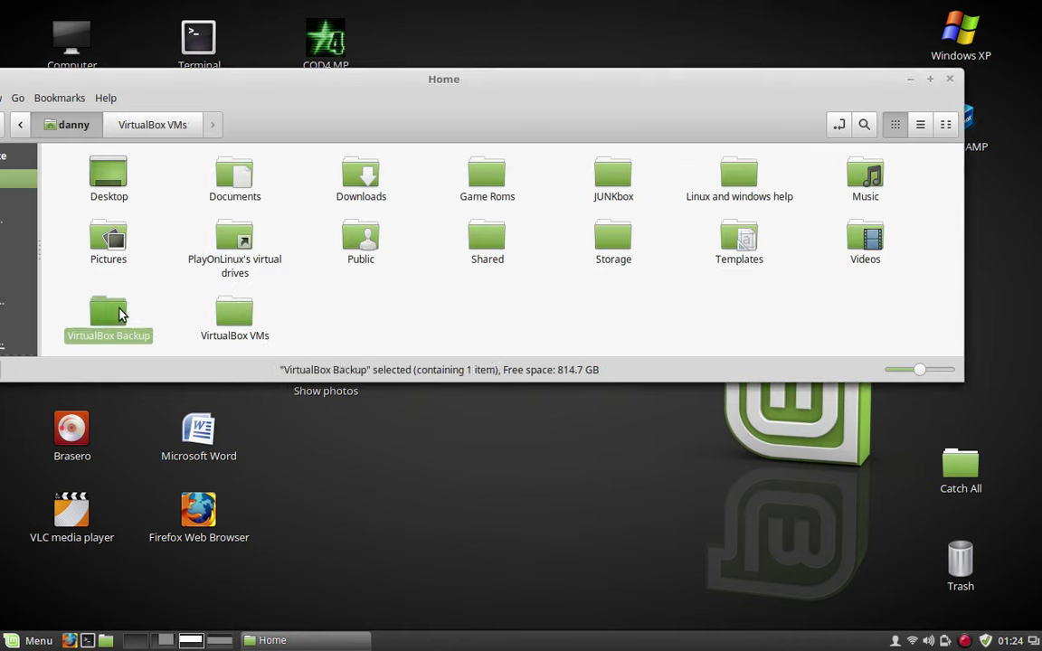
{"action": "right_click", "coordinate": [110, 188]}
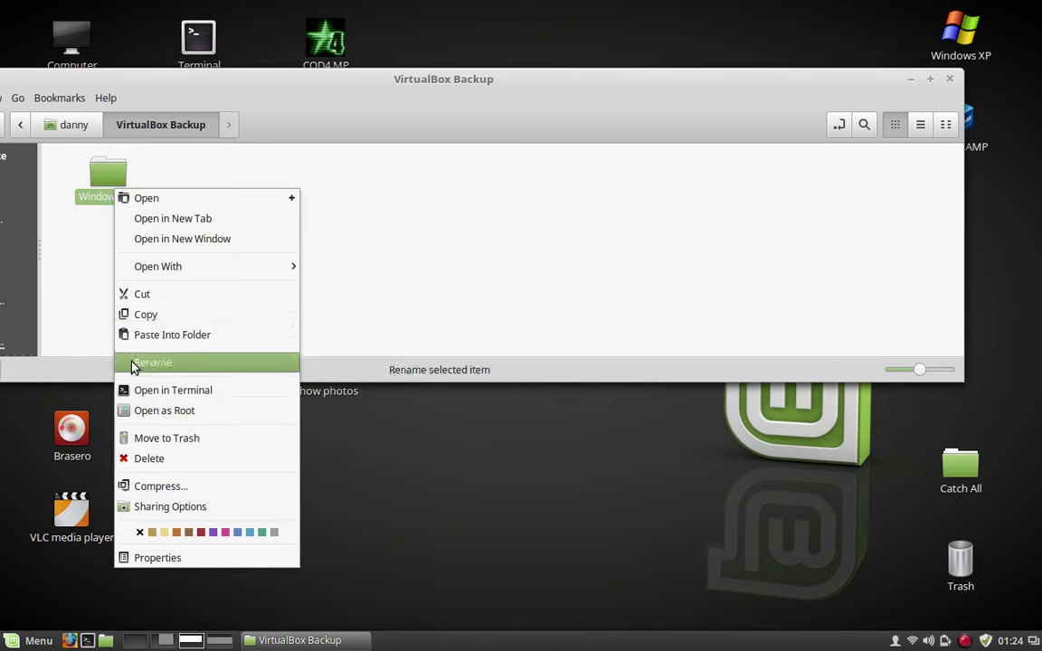
{"action": "left_click", "coordinate": [140, 314]}
{"action": "left_click", "coordinate": [70, 131]}
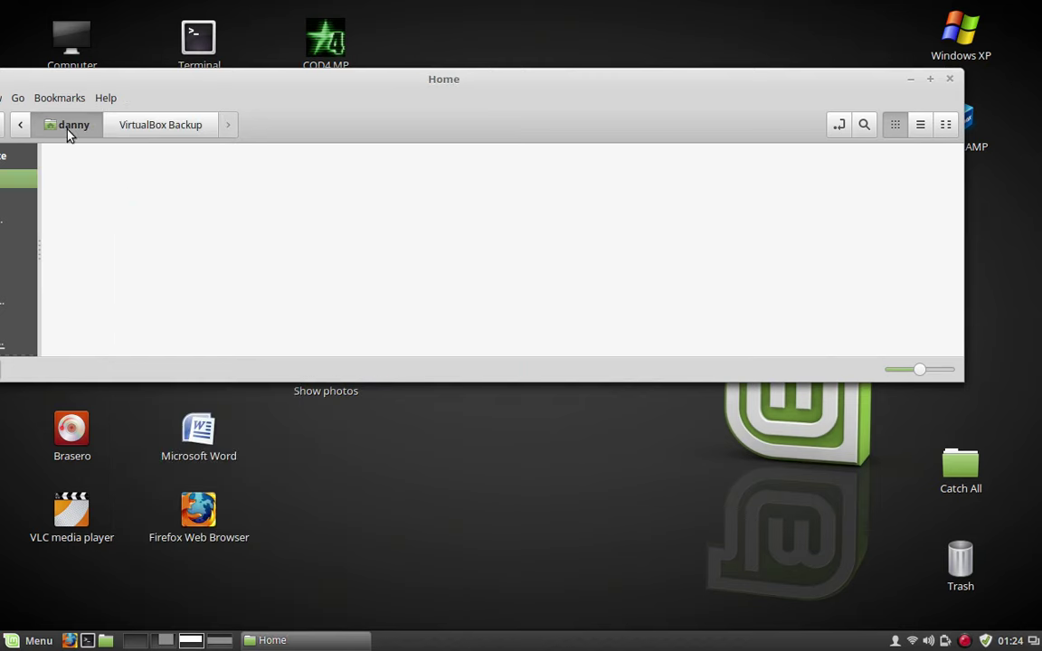
{"action": "double_click", "coordinate": [233, 309]}
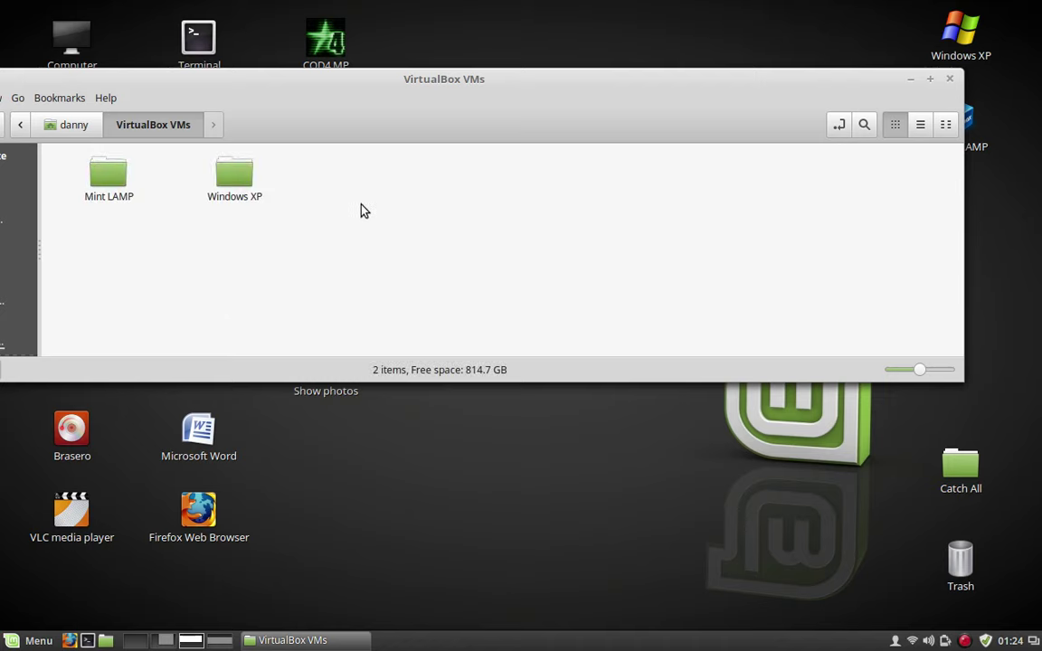
{"action": "right_click", "coordinate": [361, 210]}
{"action": "left_click", "coordinate": [406, 382]}
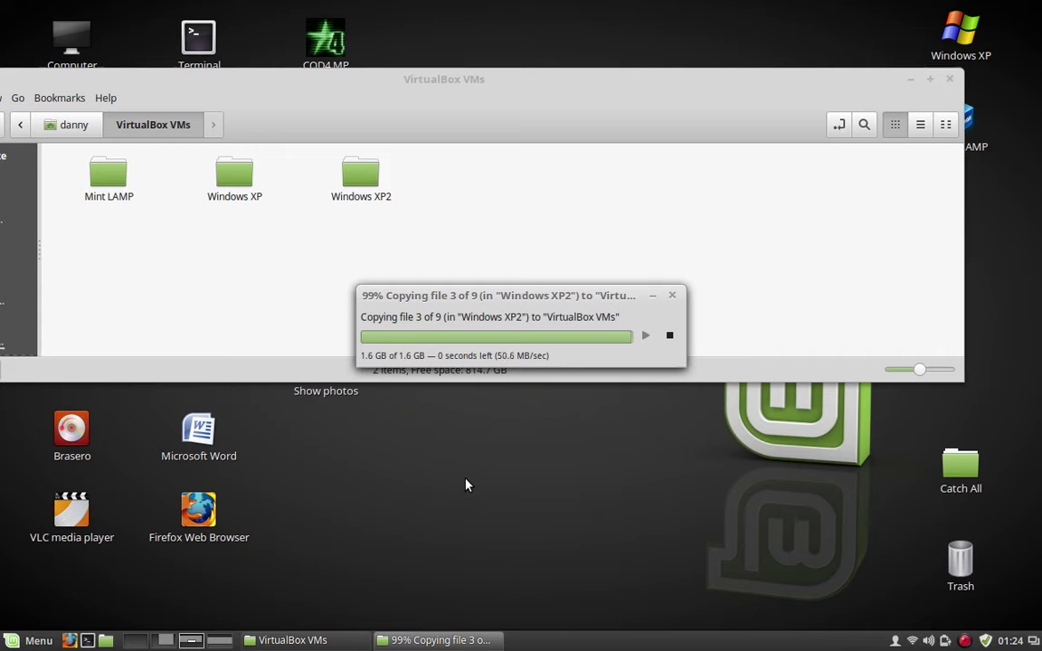
{"action": "left_click", "coordinate": [951, 80]}
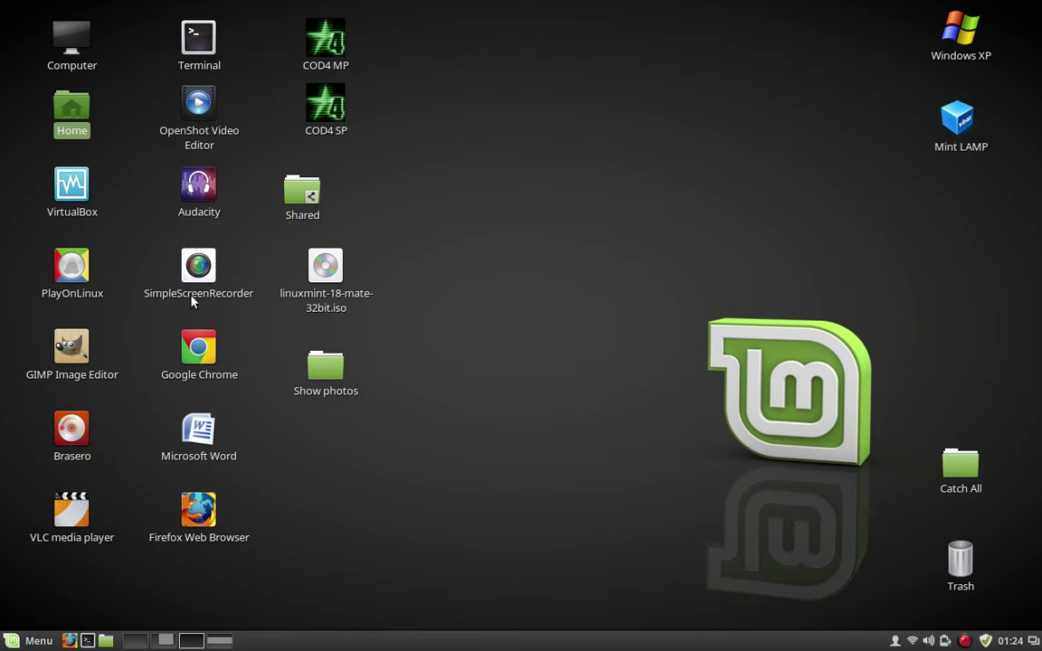
Open VirtualBox Manager on the second workspace with its duplicate window closed, and start the Windows XP2 virtual machine
{"action": "left_click", "coordinate": [65, 194]}
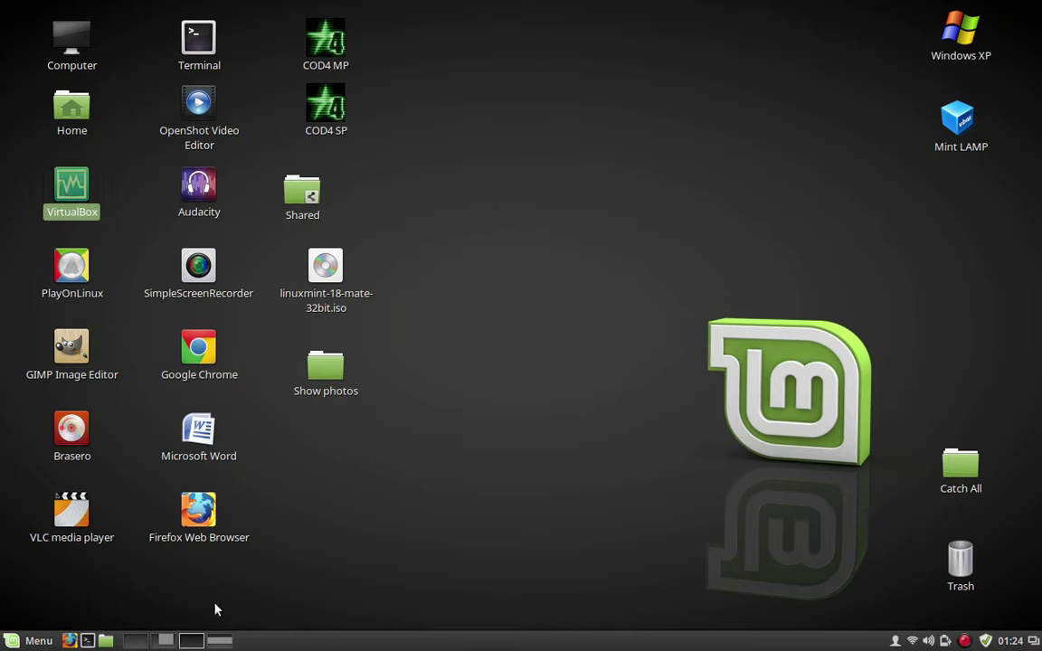
{"action": "left_click", "coordinate": [168, 639]}
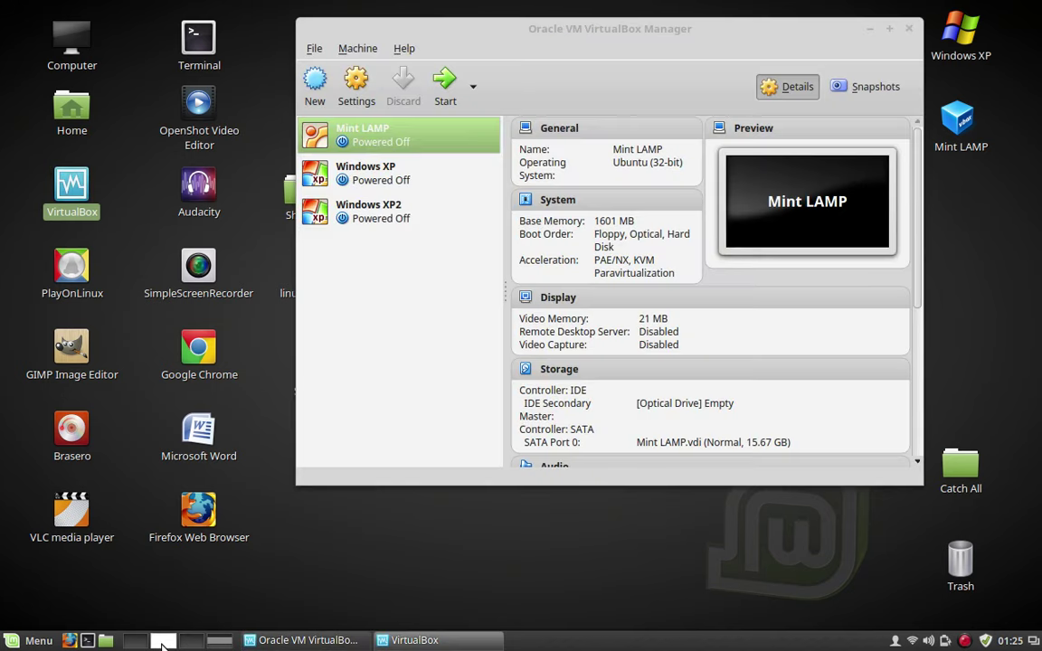
{"action": "left_click_drag", "start_coordinate": [514, 31], "coordinate": [348, 428]}
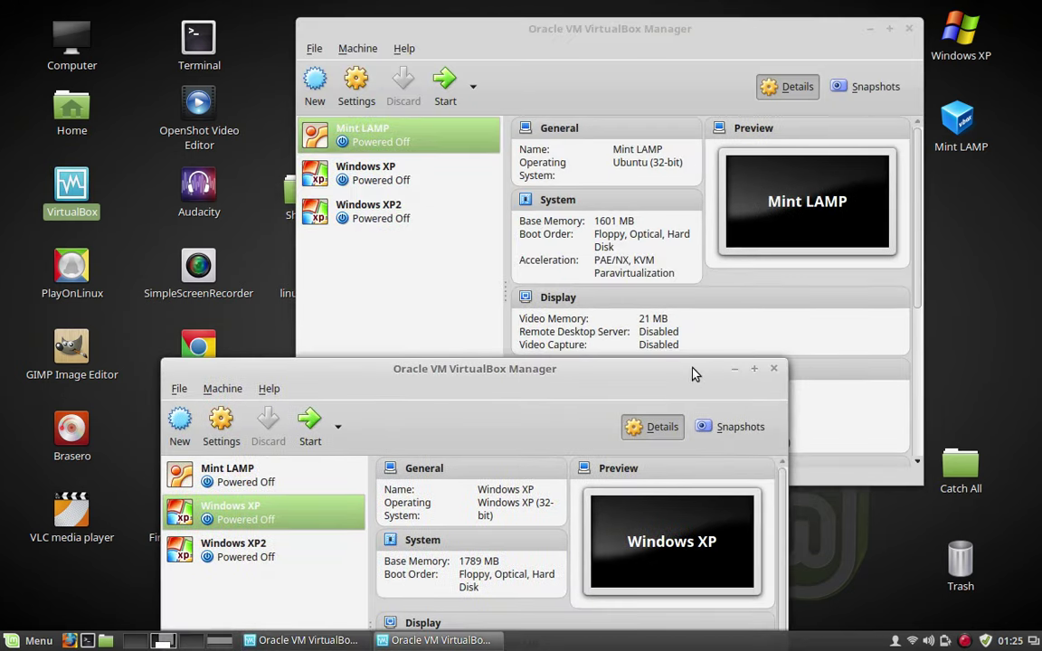
{"action": "left_click", "coordinate": [776, 371]}
{"action": "left_click", "coordinate": [380, 213]}
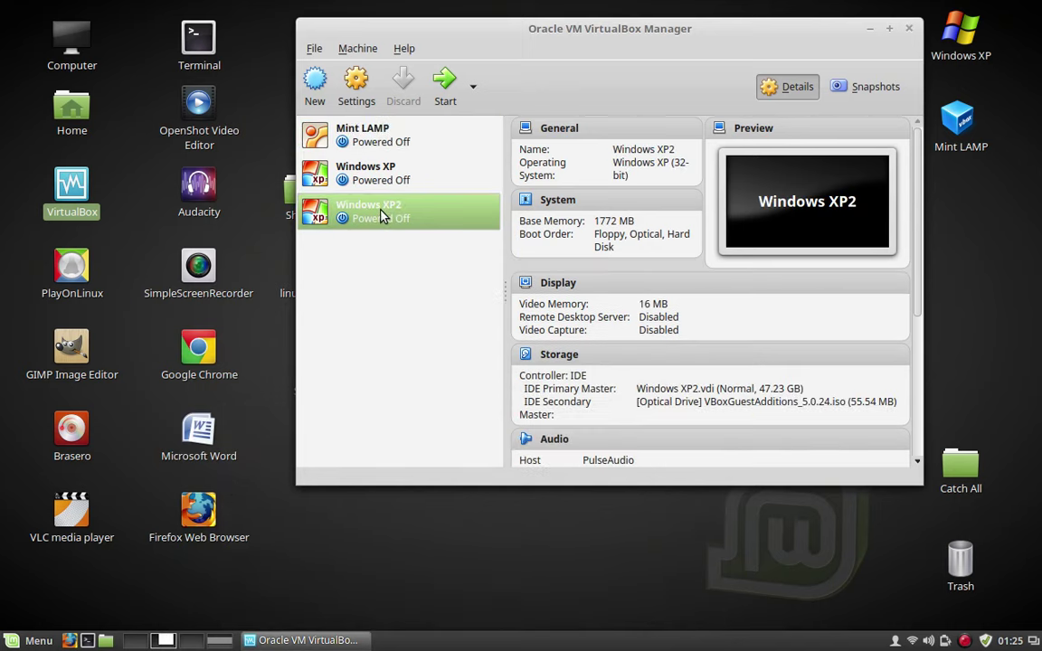
{"action": "left_click", "coordinate": [452, 84]}
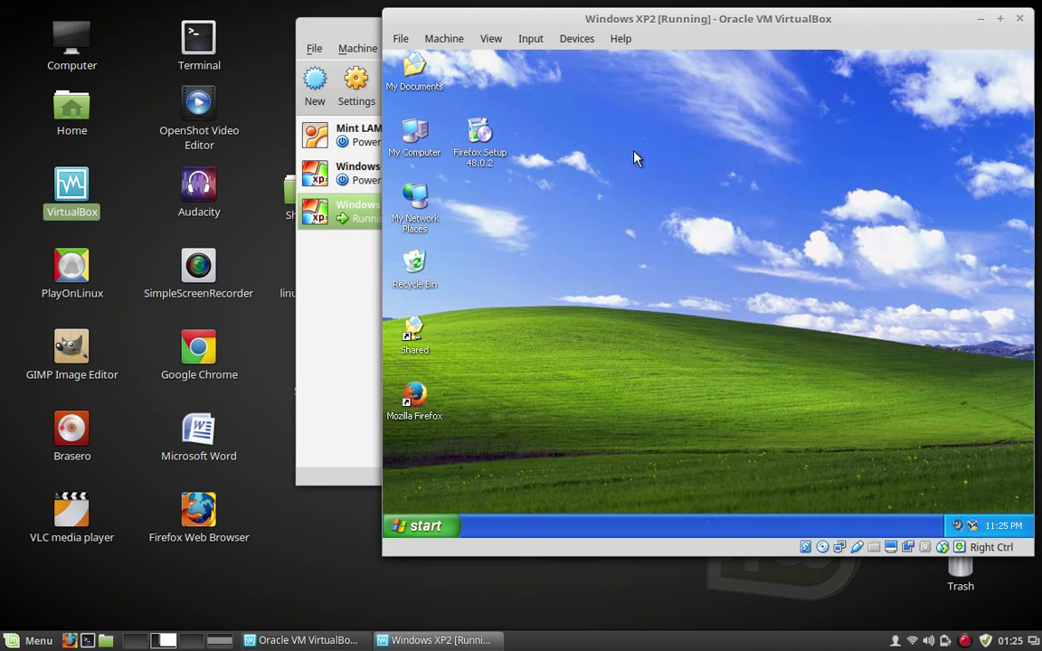
Permanently delete New Text Document from the Windows XP Recycle Bin, dismissing the security alert, and close the Recycle Bin window
{"action": "double_click", "coordinate": [425, 271]}
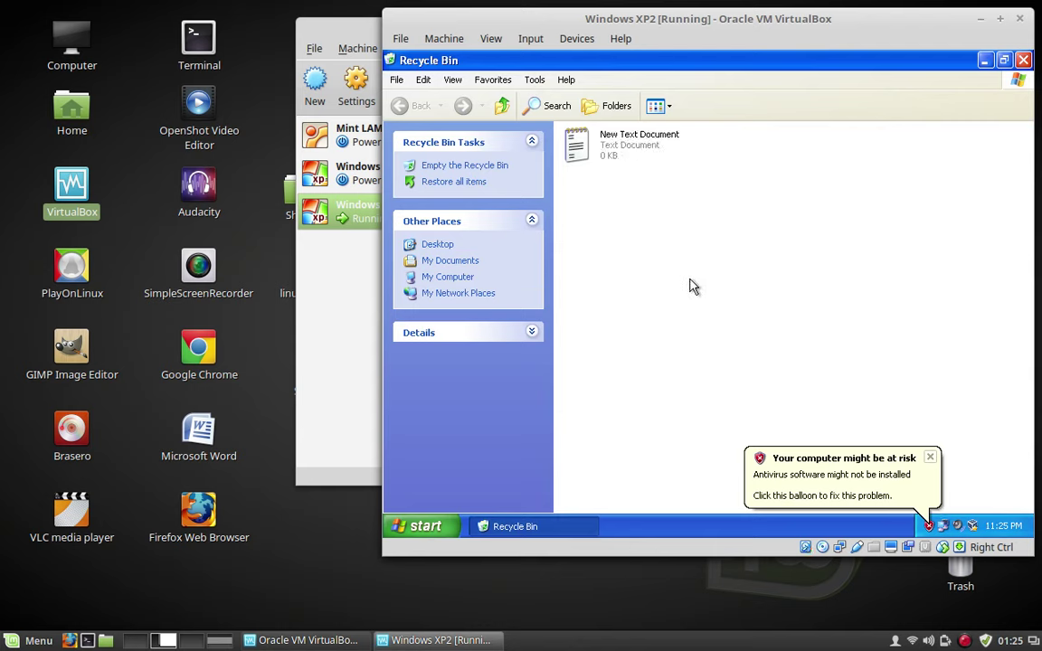
{"action": "left_click", "coordinate": [929, 457]}
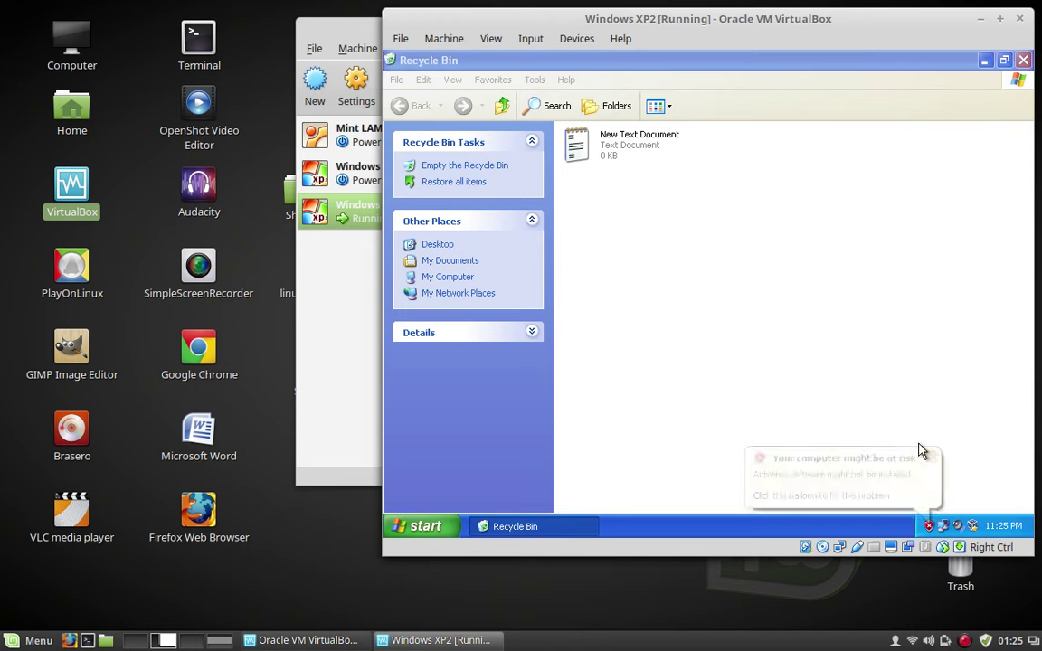
{"action": "right_click", "coordinate": [585, 155]}
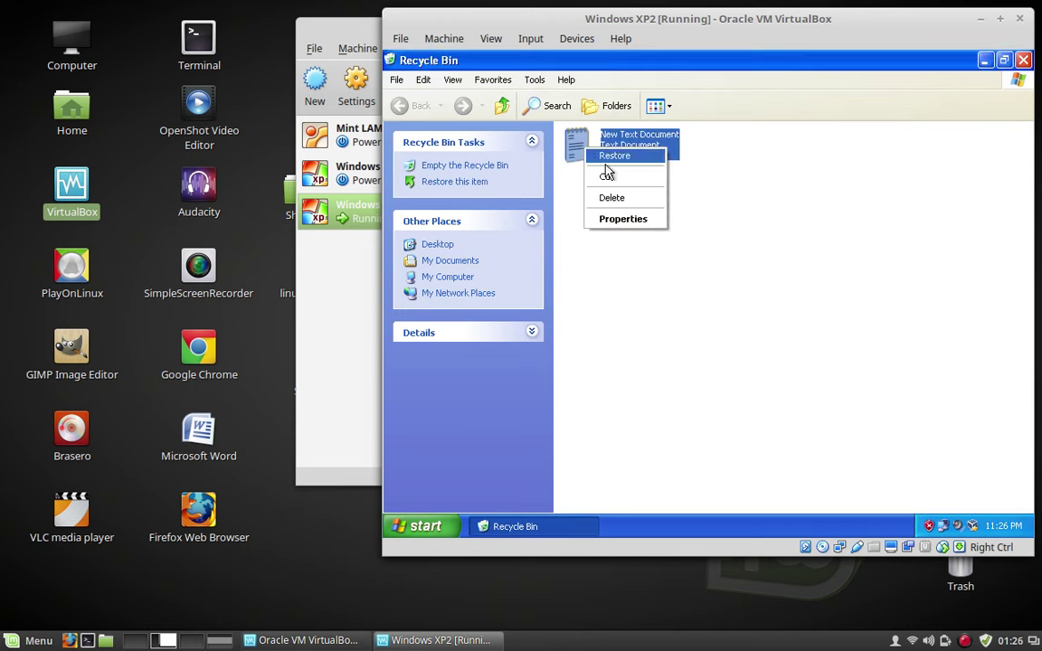
{"action": "left_click", "coordinate": [623, 201]}
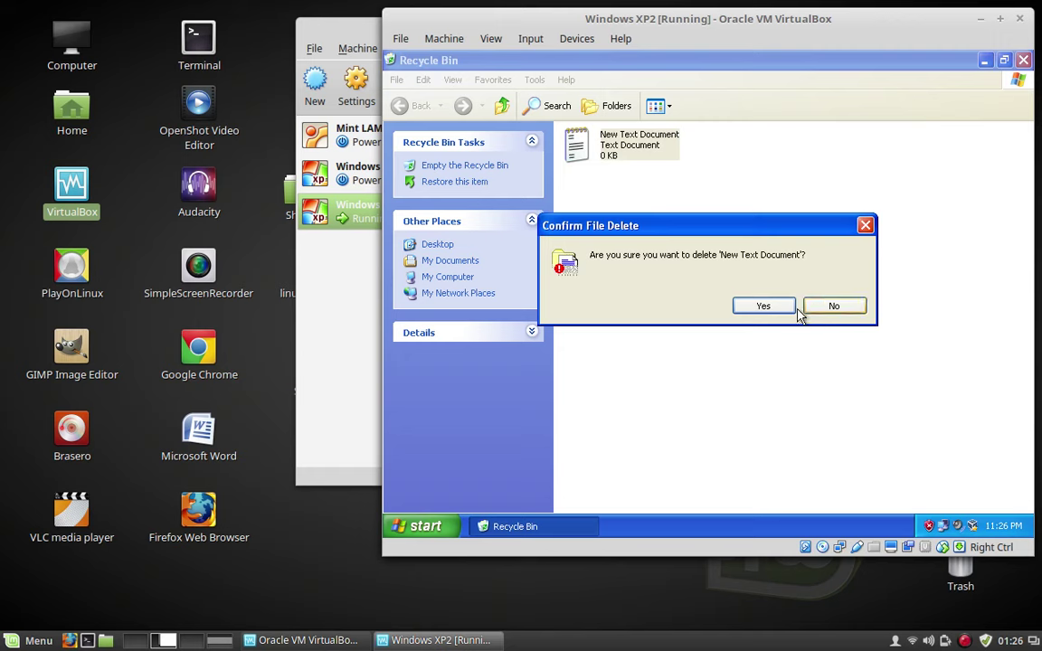
{"action": "left_click", "coordinate": [783, 307]}
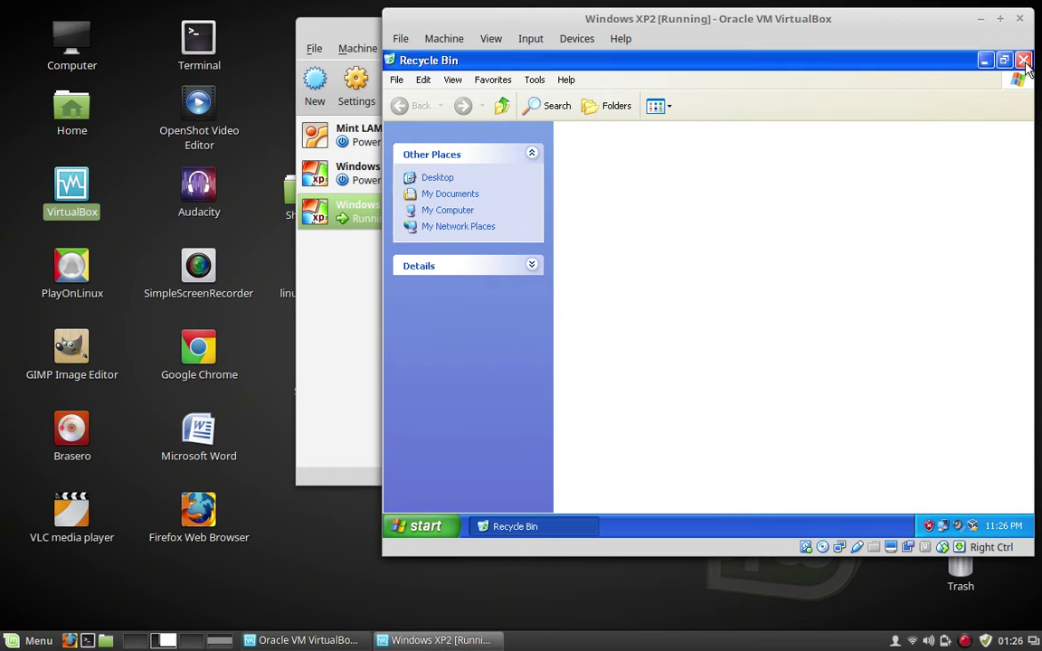
{"action": "key", "text": "alt+F4"}
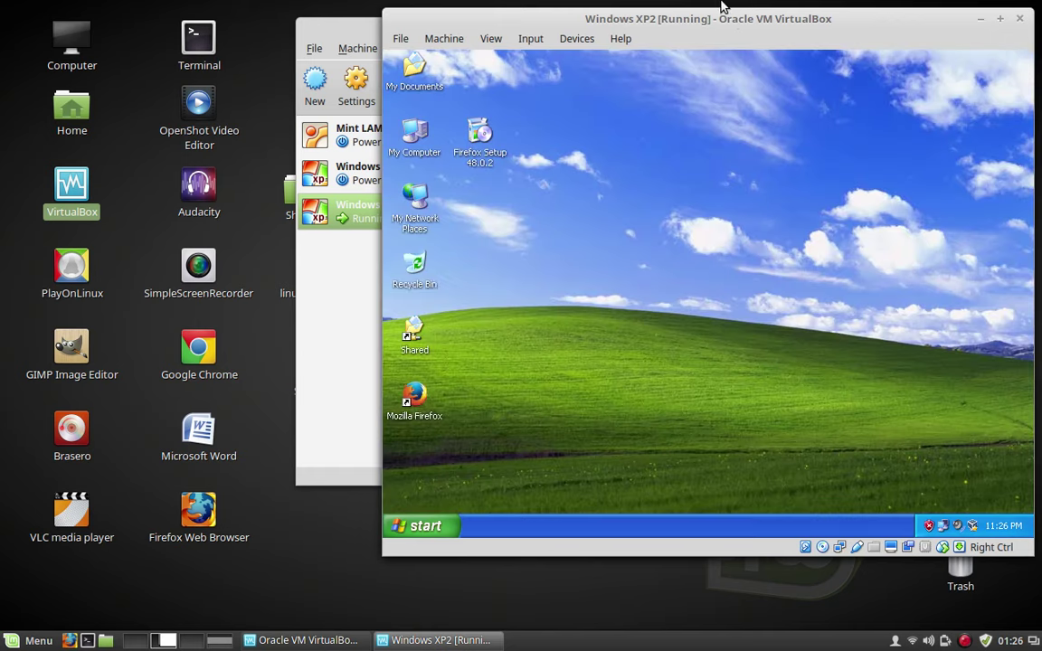
Center the virtual machine window, check that Mozilla Firefox launches in Windows XP, and close it along with the security alert
{"action": "left_click_drag", "start_coordinate": [665, 19], "coordinate": [555, 19]}
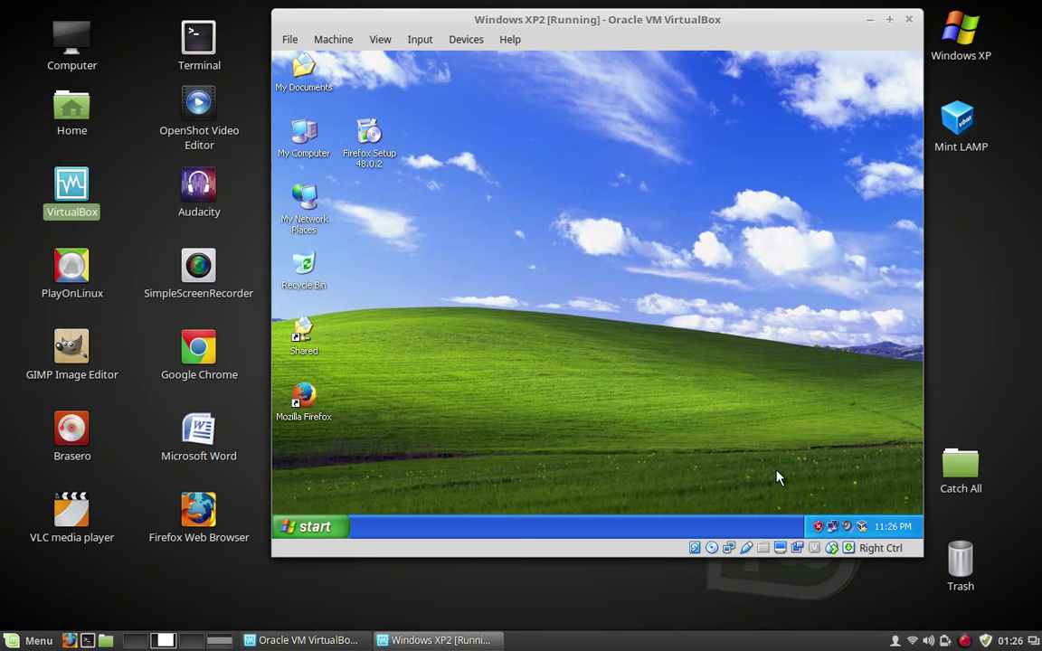
{"action": "left_click", "coordinate": [305, 398]}
{"action": "double_click", "coordinate": [308, 397]}
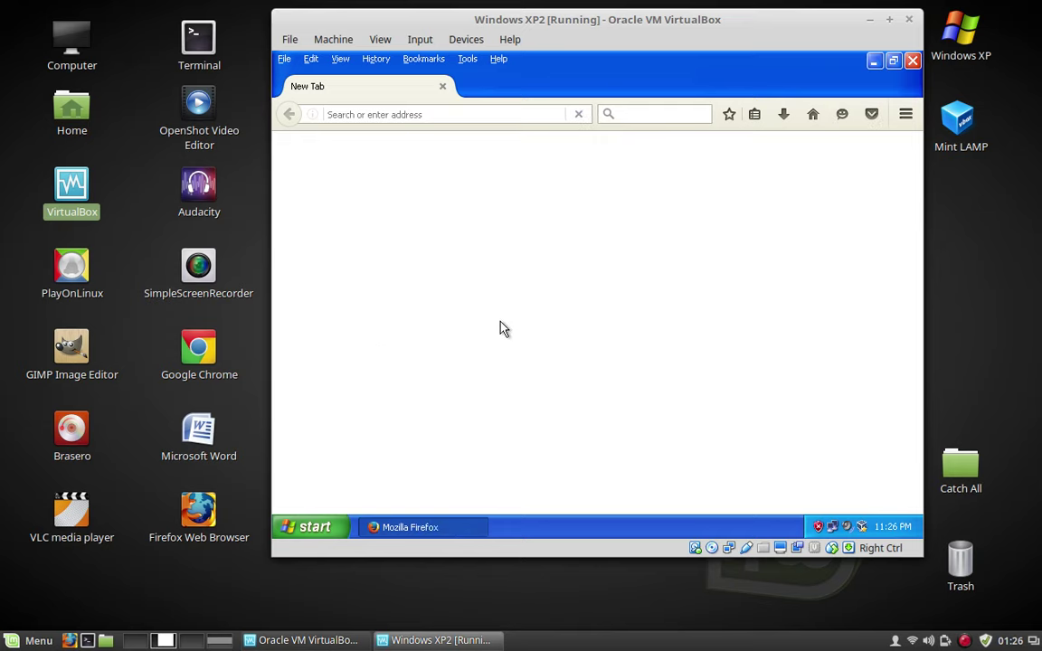
{"action": "left_click", "coordinate": [912, 61]}
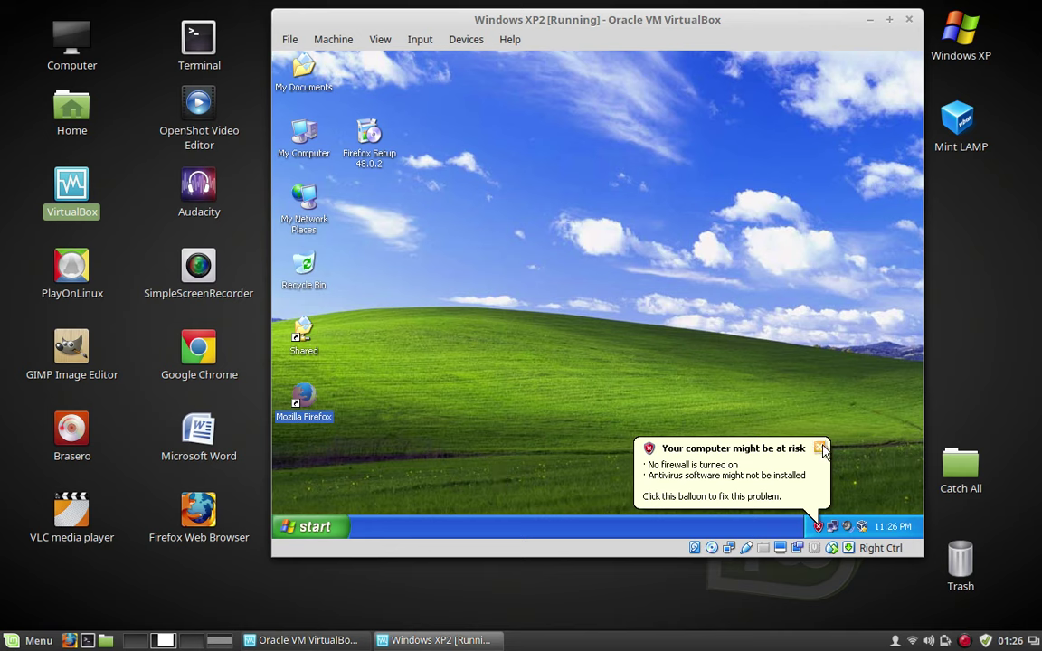
{"action": "left_click", "coordinate": [820, 447]}
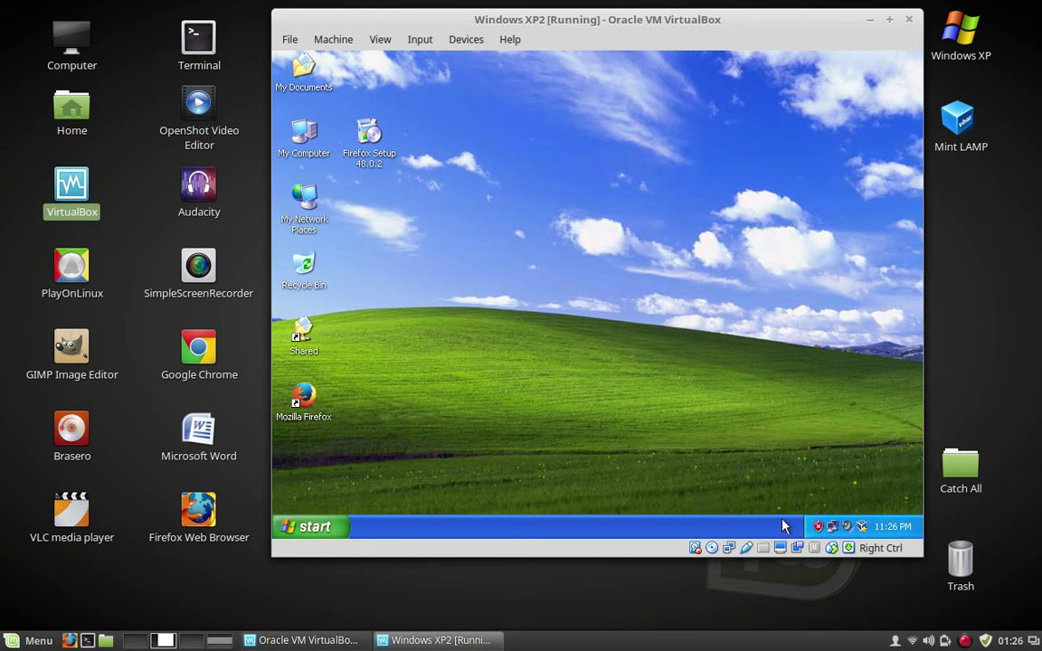
{"action": "right_click", "coordinate": [964, 641]}
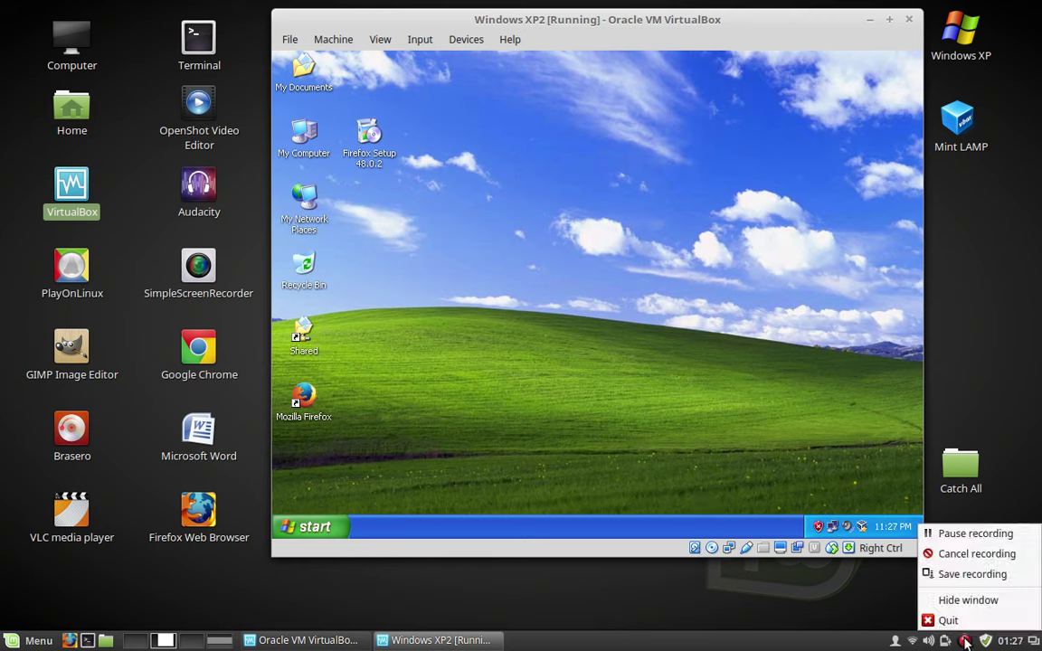